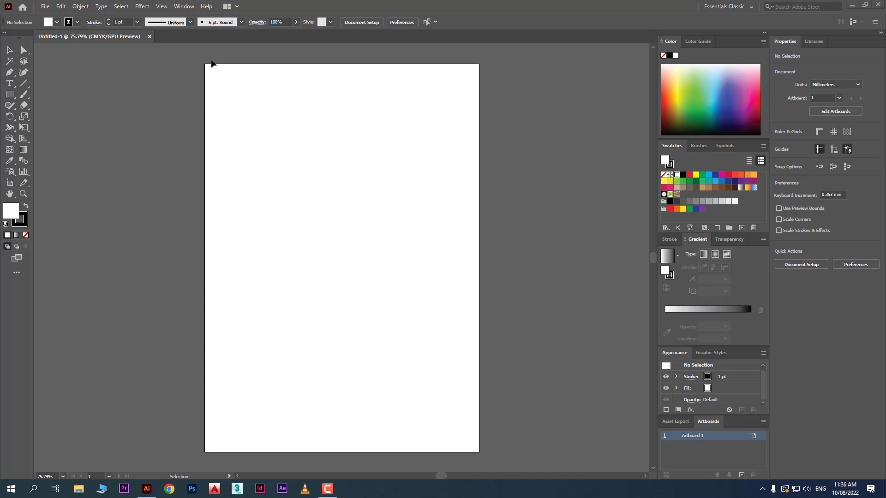
# - Show the rulers around the document window
pyautogui.click(164, 8)
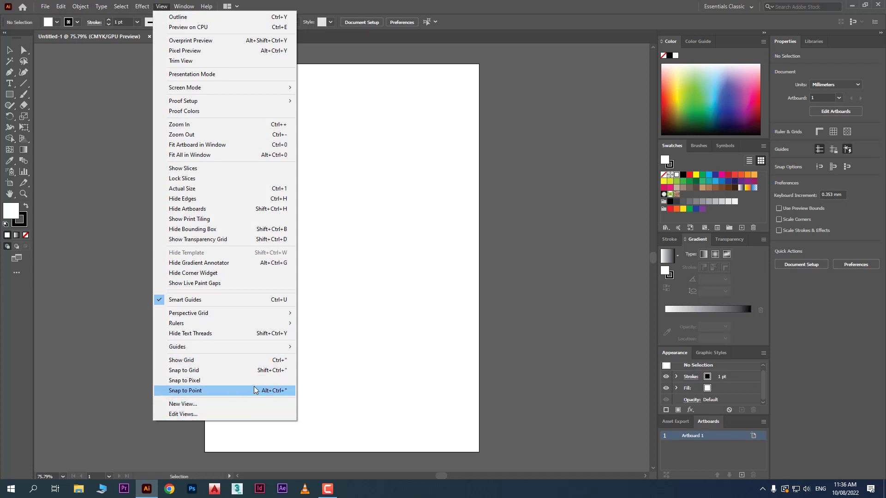
pyautogui.moveTo(271, 328)
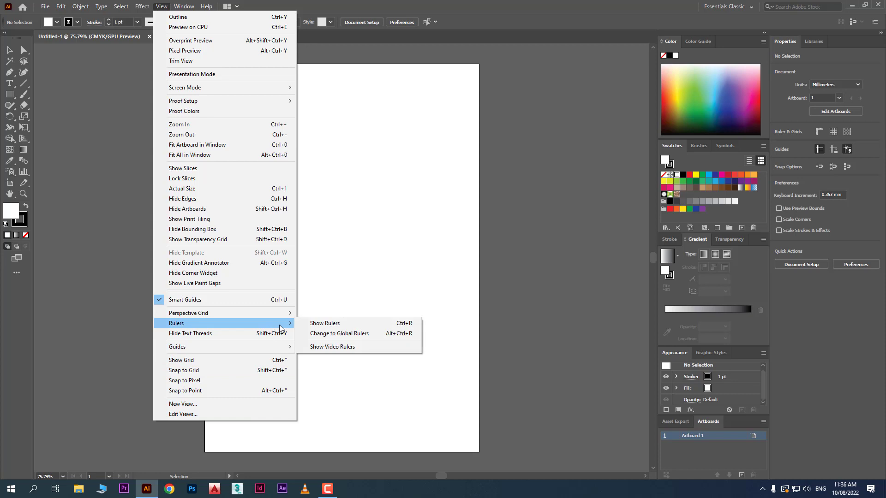
pyautogui.click(375, 322)
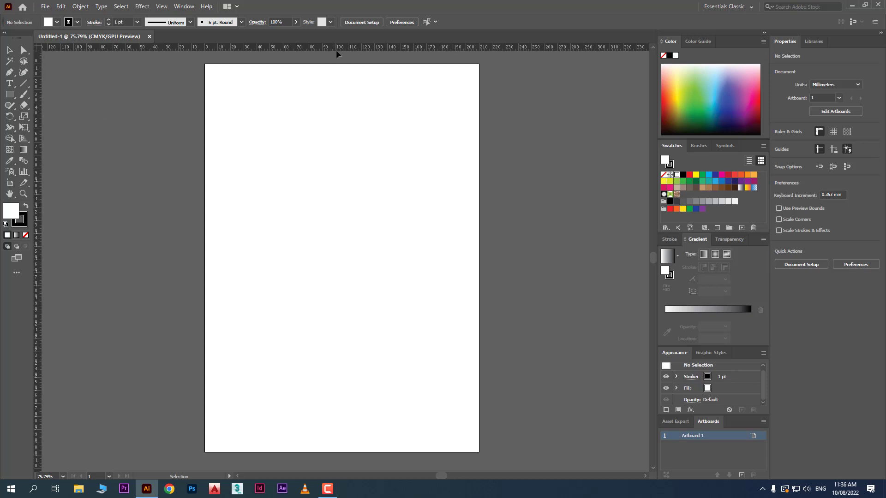
pyautogui.keyDown('alt'); pyautogui.scroll(4, 337, 51); pyautogui.keyUp('alt')
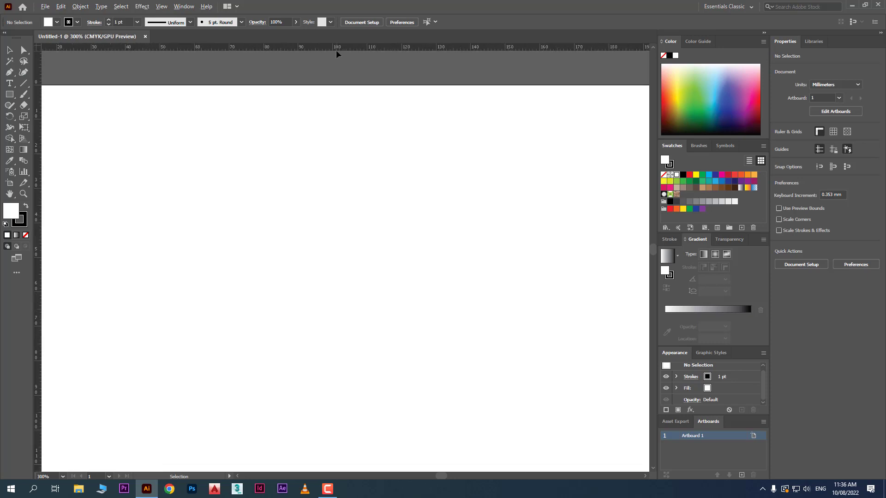
pyautogui.keyDown('alt'); pyautogui.scroll(-2, 336, 50); pyautogui.keyUp('alt')
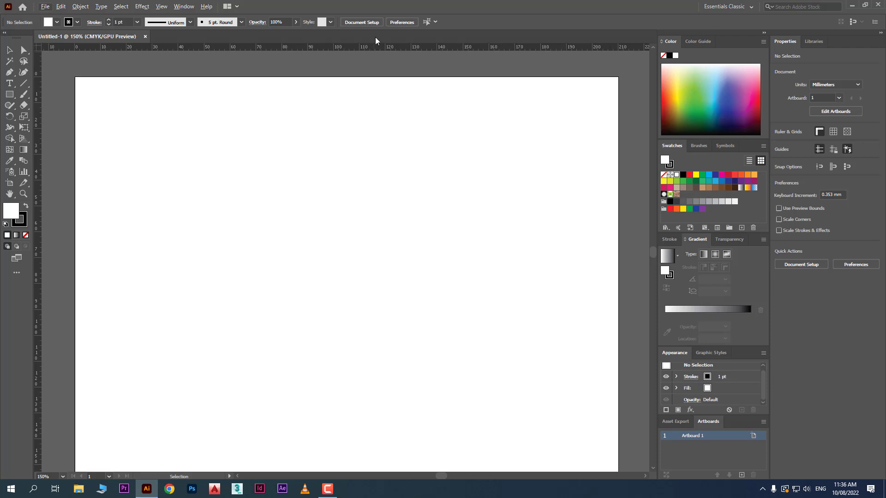
pyautogui.press('alt')
pyautogui.click(46, 7)
pyautogui.click(106, 20)
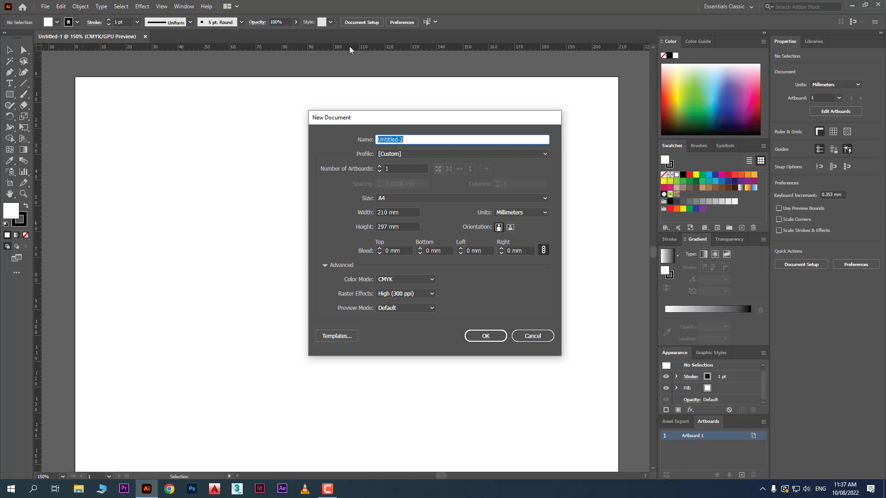
pyautogui.click(521, 339)
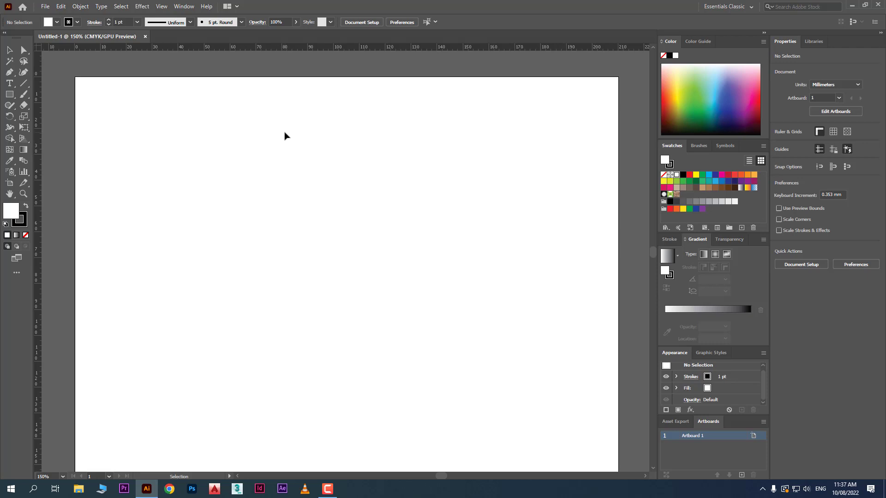
# - Change the ruler units to Centimeters
pyautogui.rightClick(249, 48)
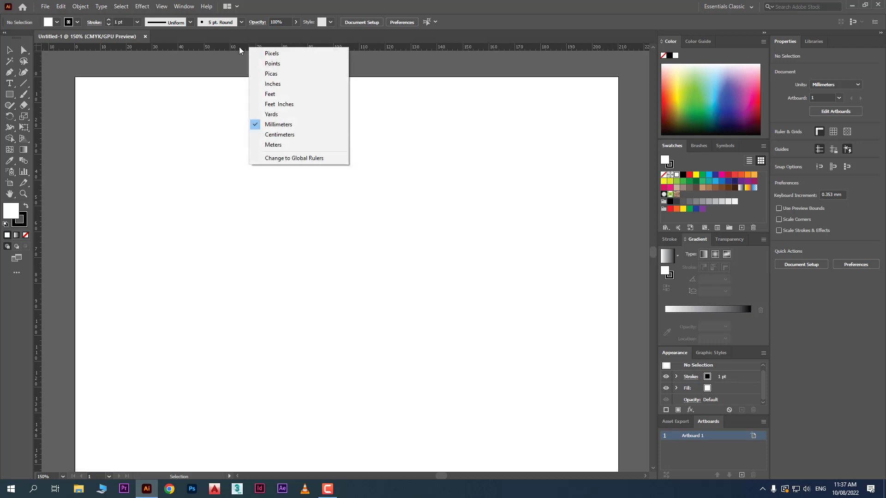
pyautogui.rightClick(228, 48)
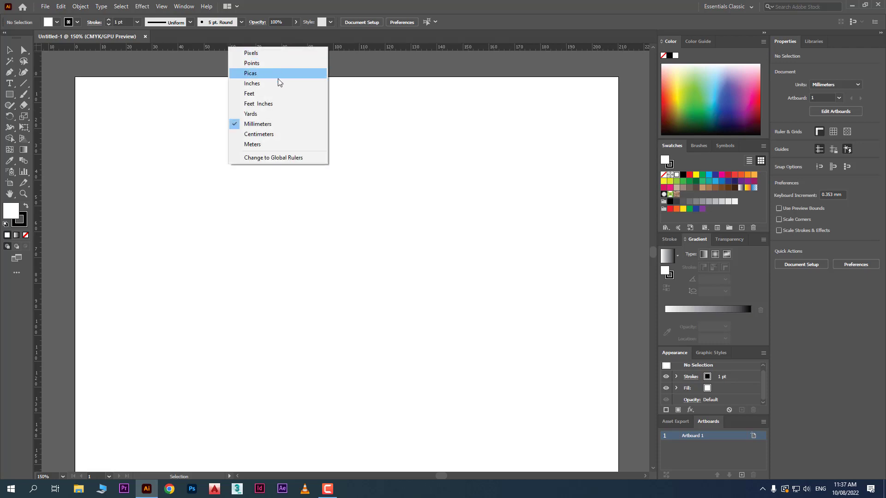
pyautogui.click(293, 138)
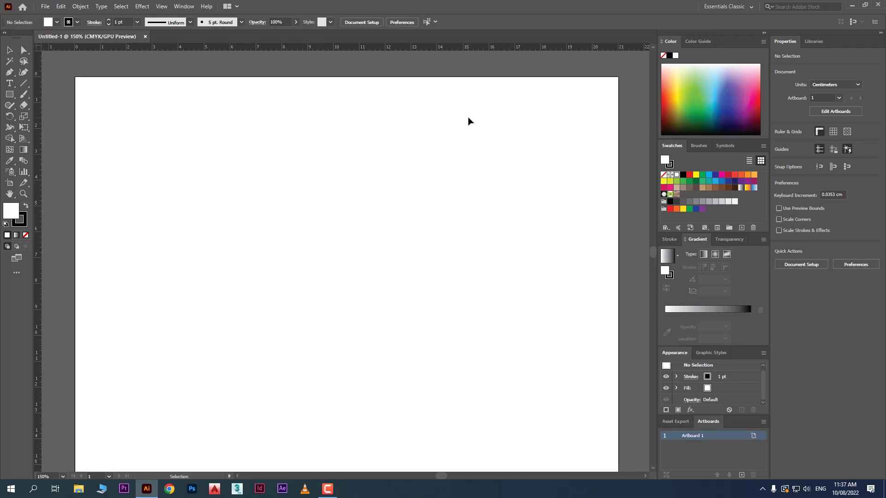
pyautogui.rightClick(309, 45)
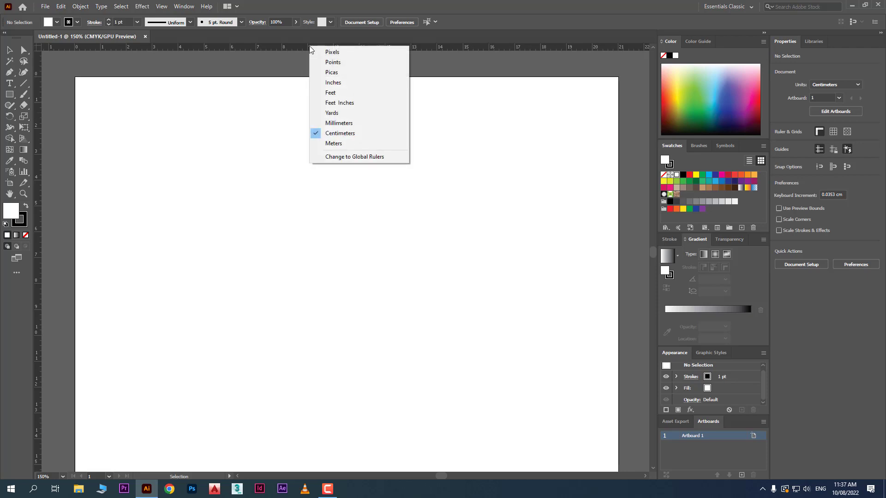
pyautogui.click(264, 113)
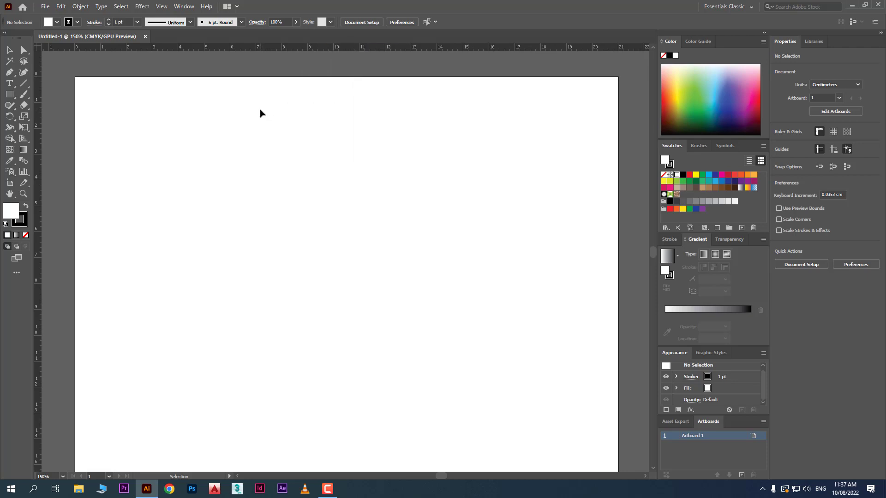
# - Switch the document units to Millimeters and back to Centimeters
pyautogui.click(10, 50)
pyautogui.click(830, 85)
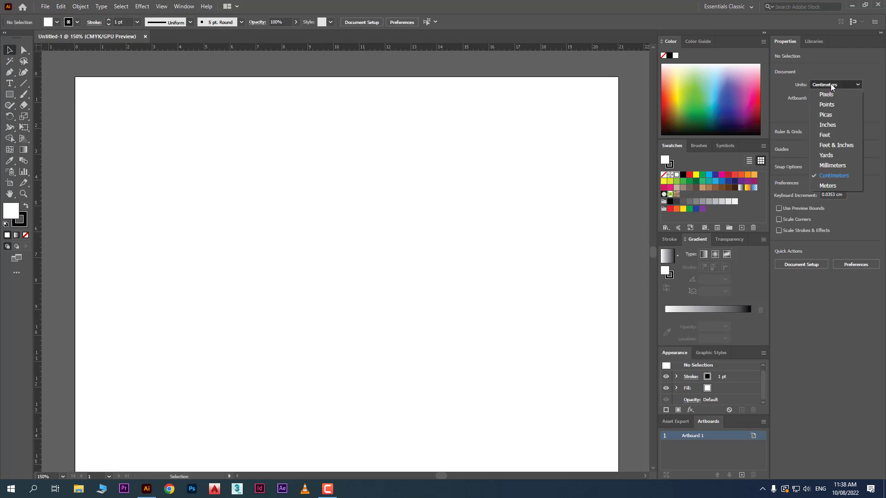
pyautogui.click(839, 165)
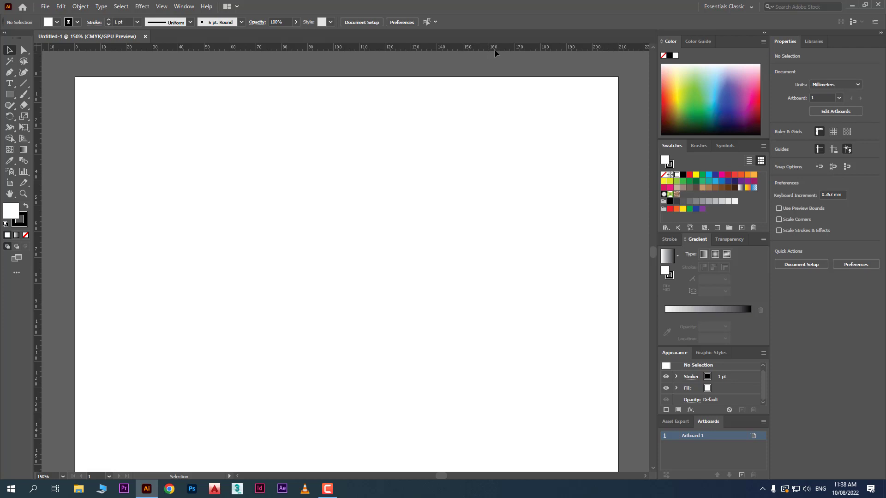
pyautogui.click(829, 86)
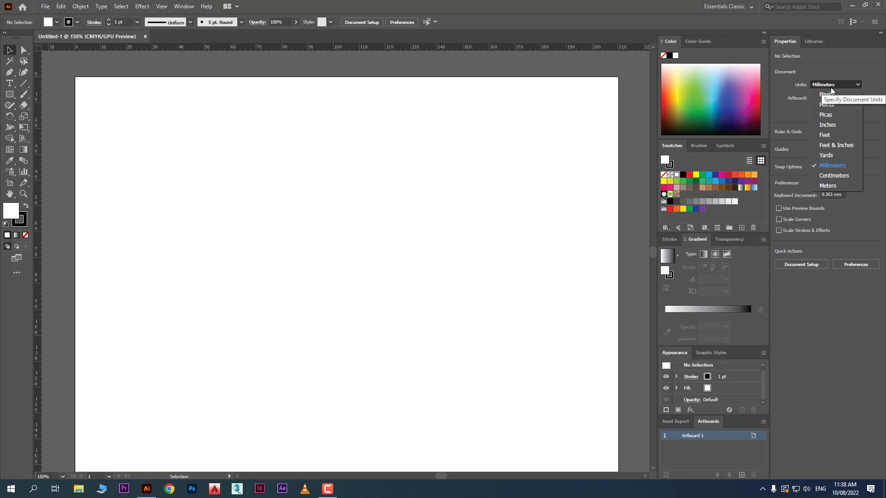
pyautogui.click(826, 169)
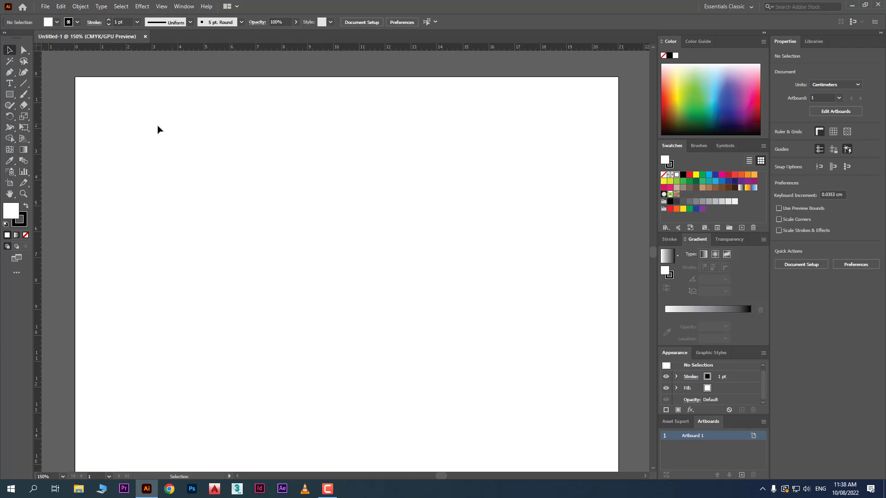
pyautogui.scroll(-4, 159, 130)
pyautogui.scroll(-5, 106, 235)
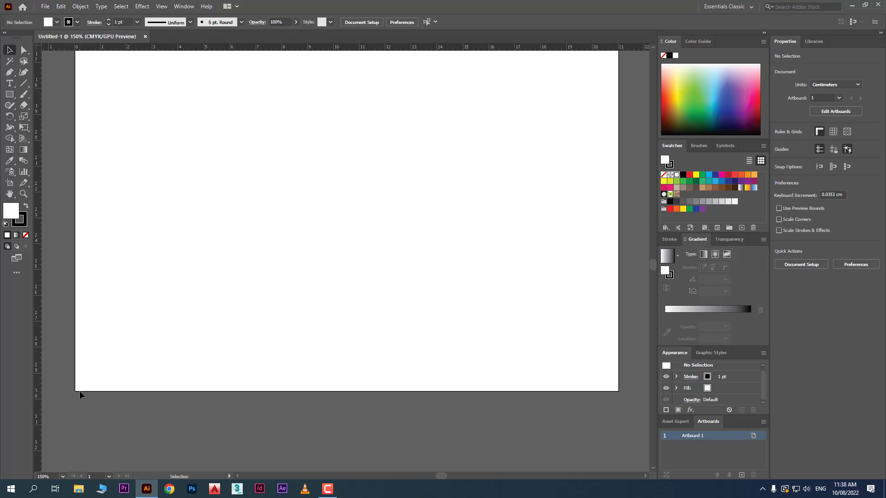
pyautogui.scroll(7, 154, 318)
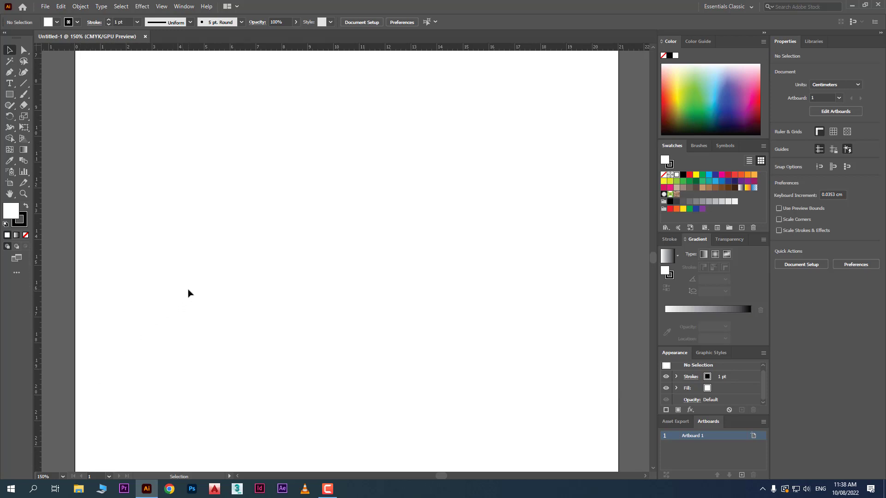
pyautogui.scroll(3, 190, 291)
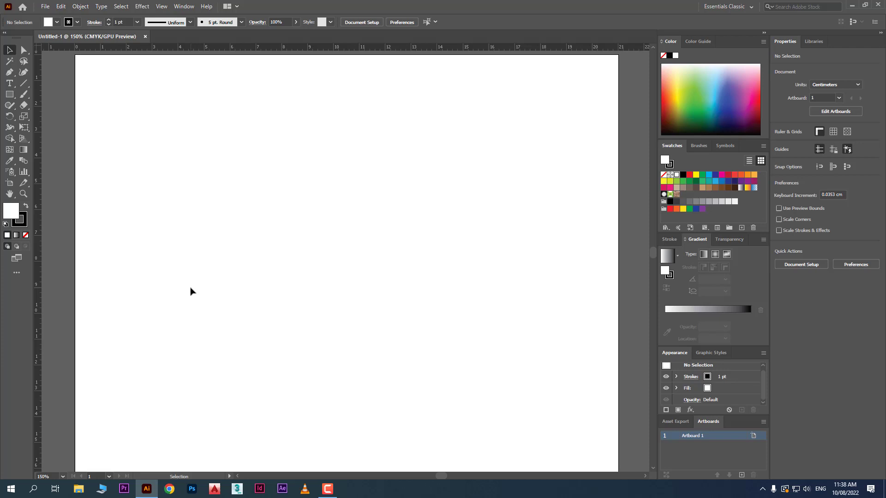
pyautogui.scroll(1, 201, 270)
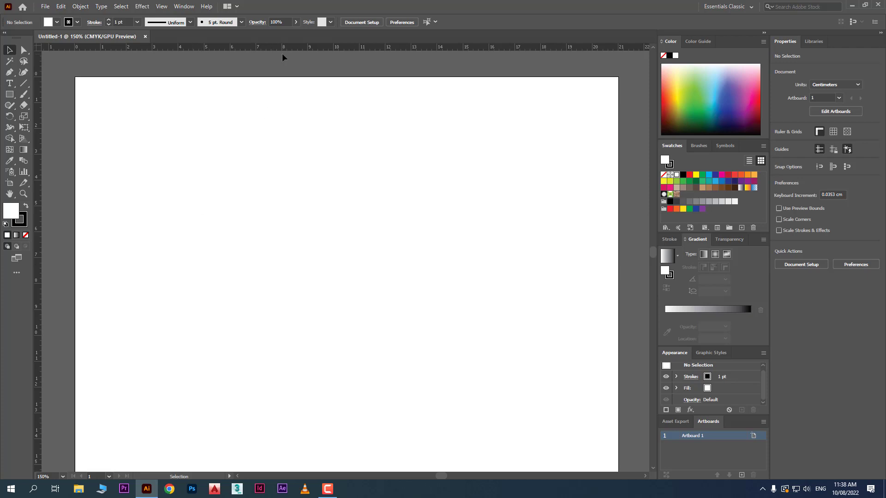
# - Pull out a horizontal ruler guide at about 2.7 cm and a vertical guide at about 3.2 cm on the artboard
pyautogui.moveTo(282, 46); pyautogui.dragTo(280, 150)
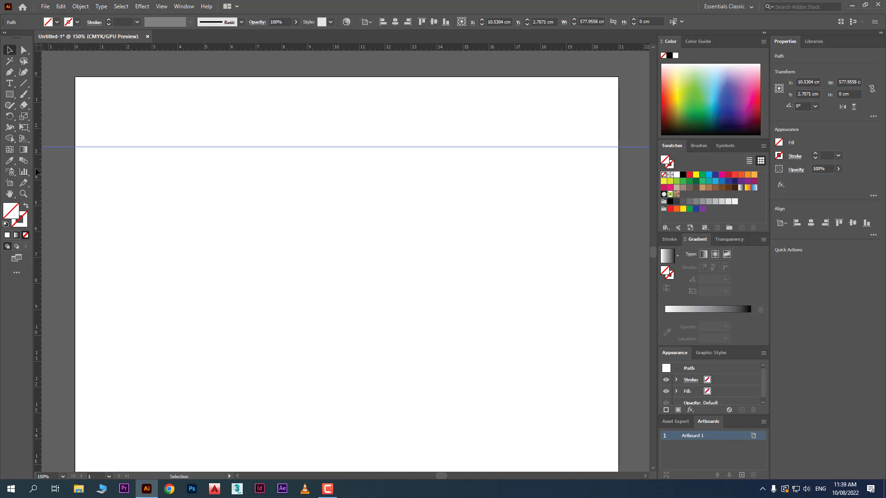
pyautogui.moveTo(39, 168); pyautogui.dragTo(158, 228)
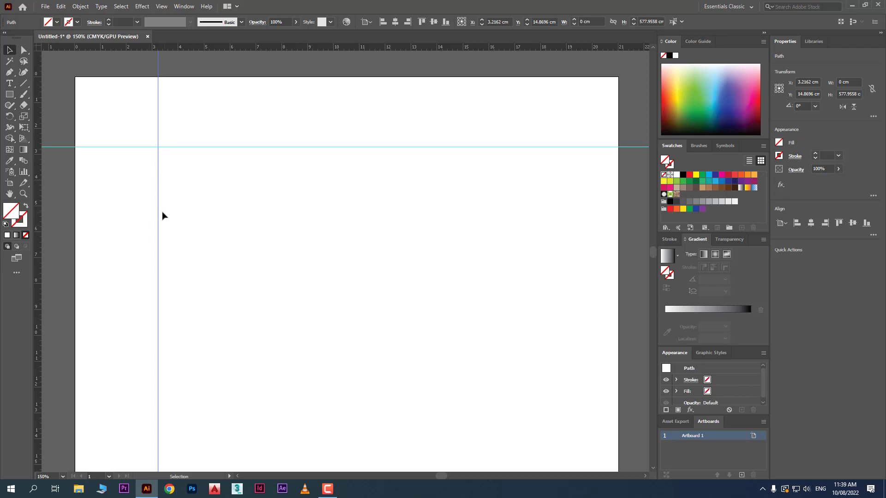
# - Move the horizontal guide down to about 5.7 cm and the vertical guide left to about 2.2 cm
pyautogui.moveTo(110, 147); pyautogui.dragTo(108, 187)
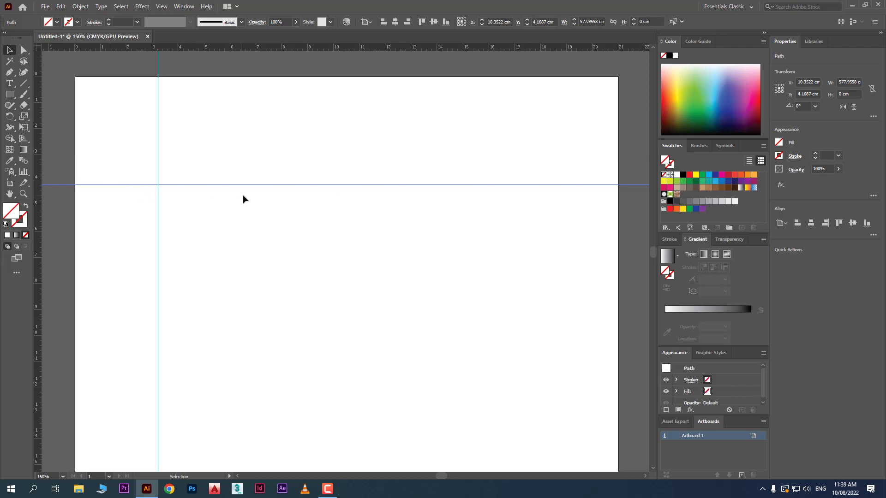
pyautogui.moveTo(265, 185); pyautogui.dragTo(279, 221)
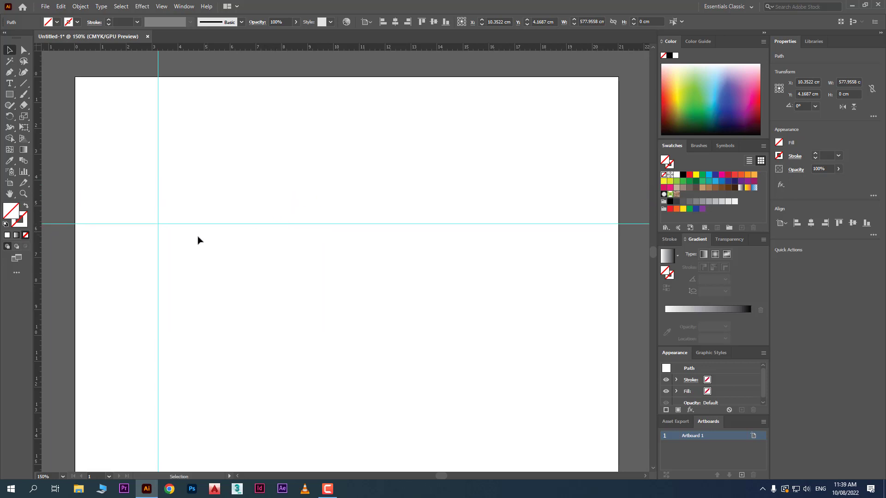
pyautogui.click(158, 251)
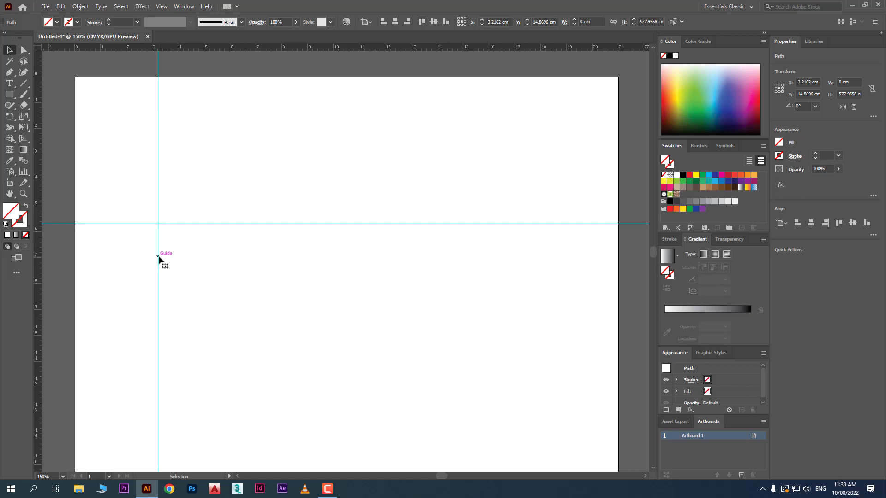
pyautogui.moveTo(158, 257); pyautogui.dragTo(132, 292)
pyautogui.click(201, 293)
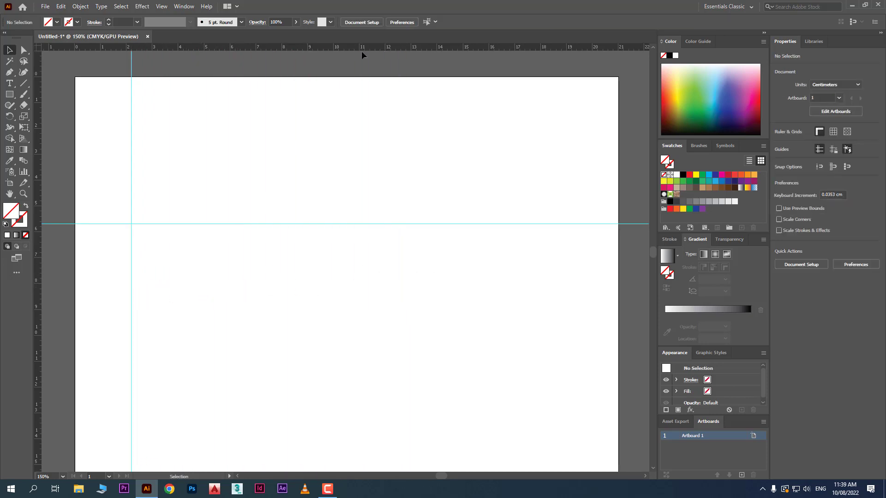
# - Add a second horizontal guide above the existing one and align it with the 3 cm mark of the vertical ruler
pyautogui.moveTo(362, 49); pyautogui.dragTo(355, 148)
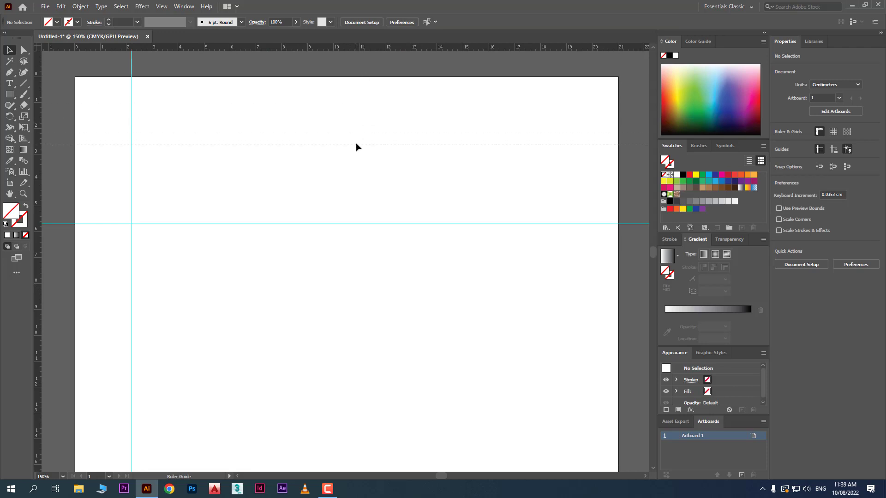
pyautogui.moveTo(356, 147); pyautogui.dragTo(357, 156)
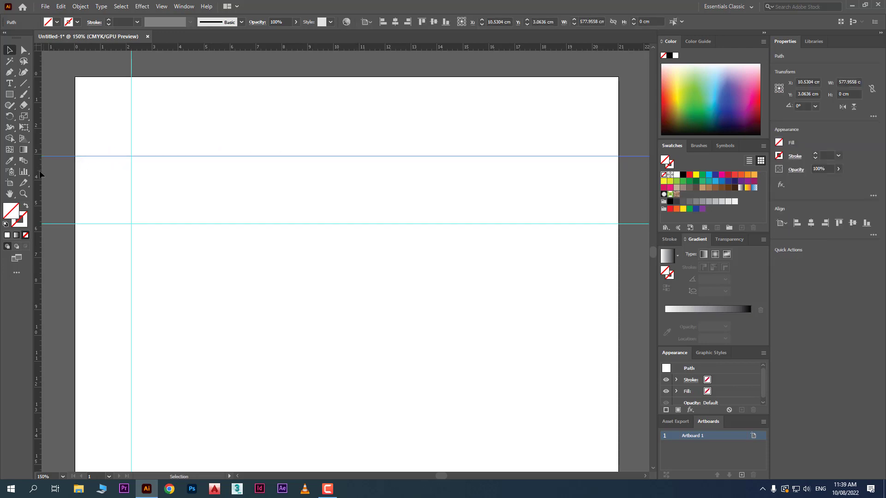
pyautogui.keyDown('alt'); pyautogui.scroll(4, 38, 166); pyautogui.keyUp('alt')
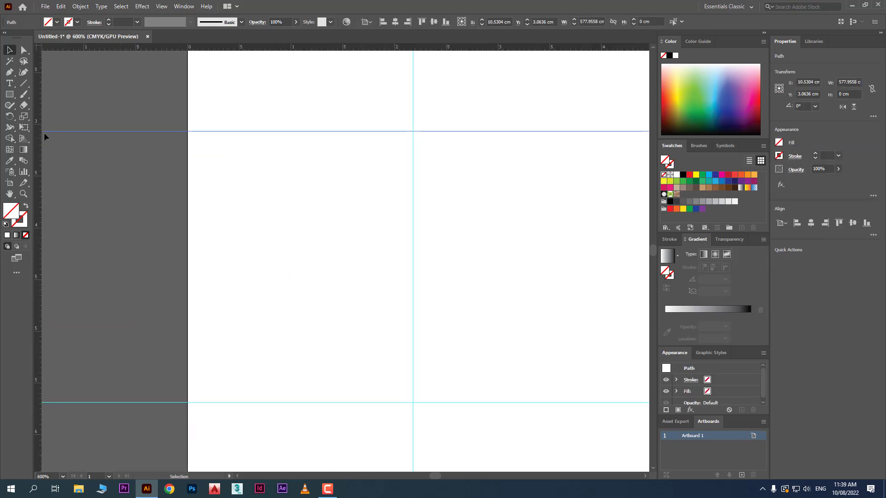
pyautogui.moveTo(63, 131)
pyautogui.mouseDown()
pyautogui.moveTo(67, 123)
pyautogui.moveTo(54, 123)
pyautogui.mouseUp()
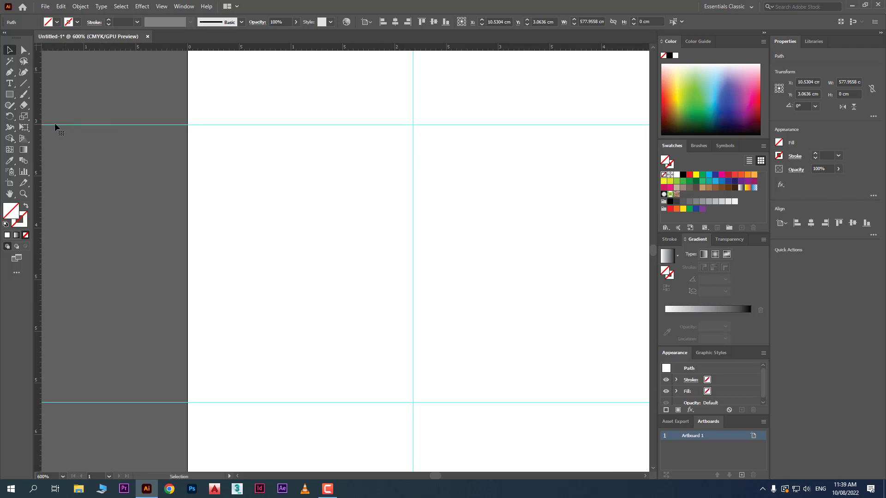
# - Add two more horizontal guides at about 3.5 cm and 4 cm, and leave nothing selected
pyautogui.moveTo(212, 47); pyautogui.dragTo(188, 176)
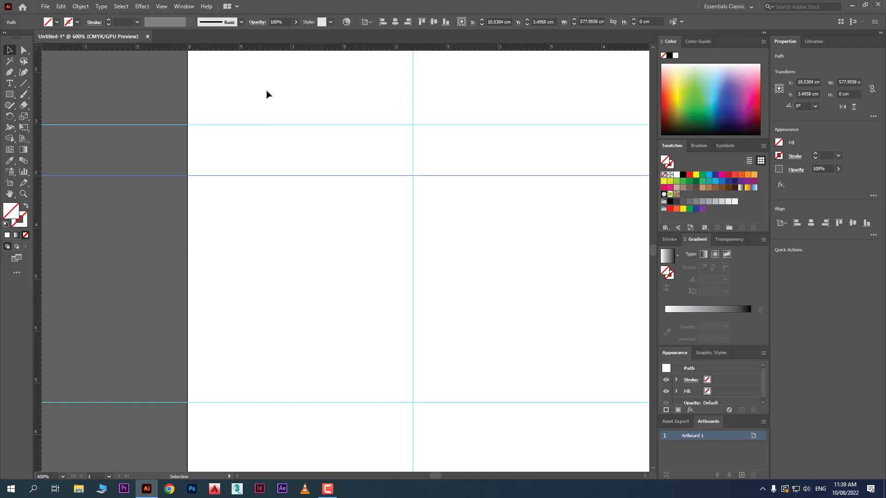
pyautogui.moveTo(266, 50); pyautogui.dragTo(212, 230)
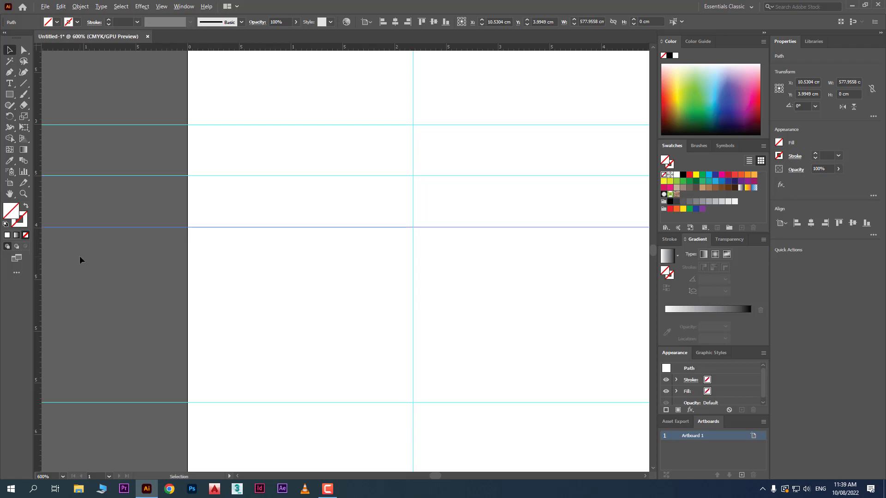
pyautogui.keyDown('alt'); pyautogui.scroll(-2, 80, 256); pyautogui.keyUp('alt')
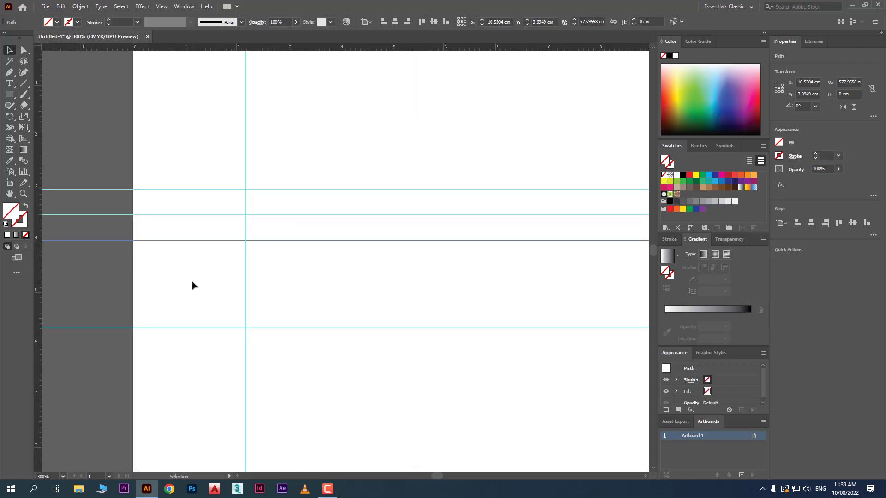
pyautogui.scroll(-2, 192, 285)
pyautogui.scroll(1, 192, 284)
pyautogui.scroll(1, 192, 285)
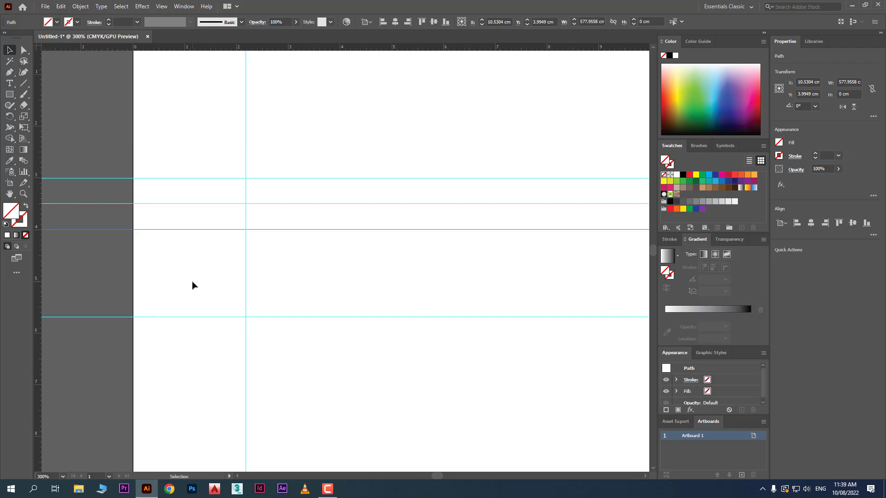
pyautogui.click(185, 274)
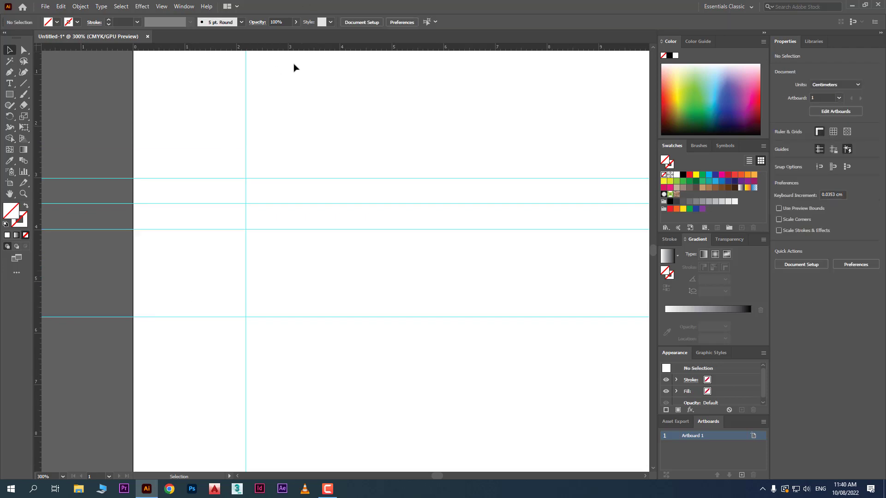
# - Add a vertical guide at about 3 cm on the horizontal ruler, and leave nothing selected
pyautogui.moveTo(33, 325); pyautogui.dragTo(289, 358)
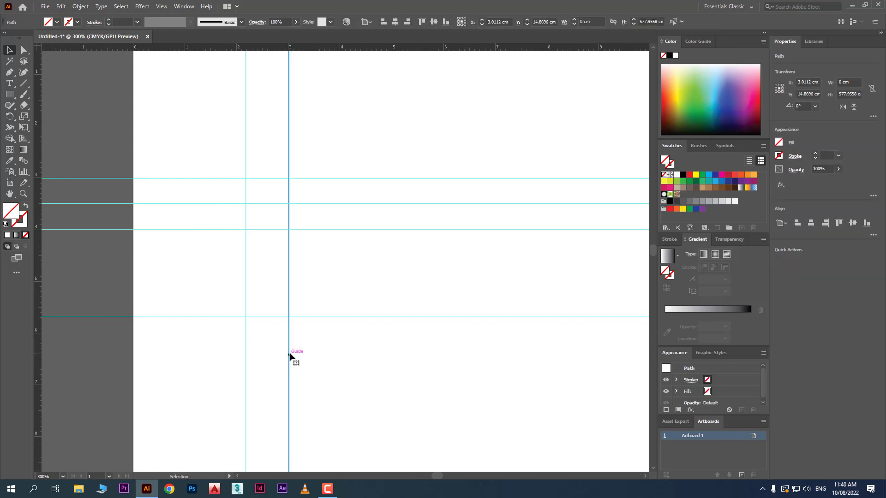
pyautogui.click(312, 382)
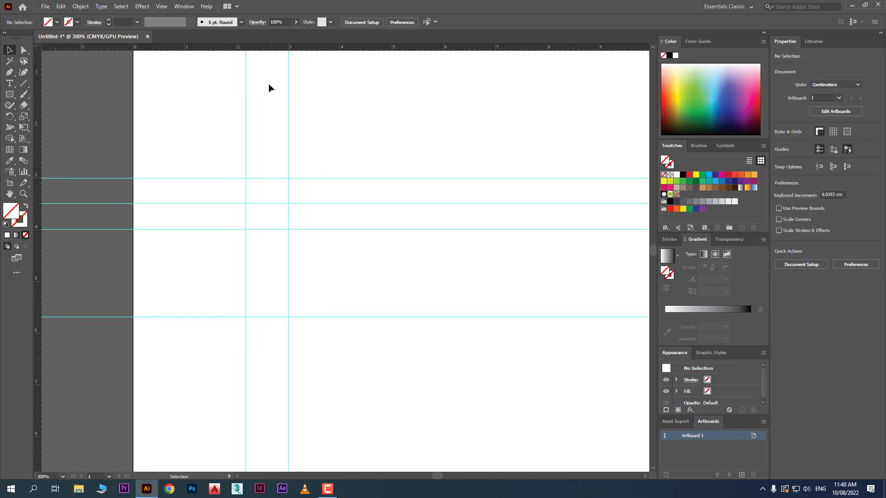
pyautogui.moveTo(228, 72); pyautogui.dragTo(325, 122)
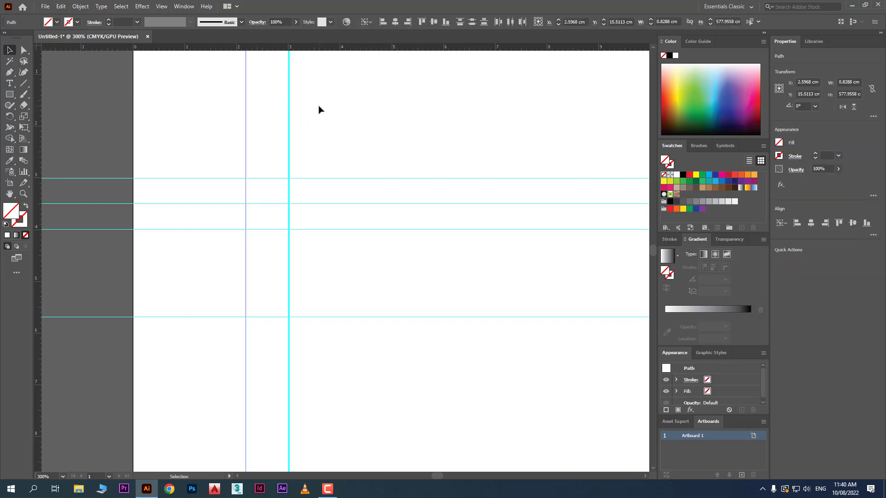
pyautogui.click(172, 87)
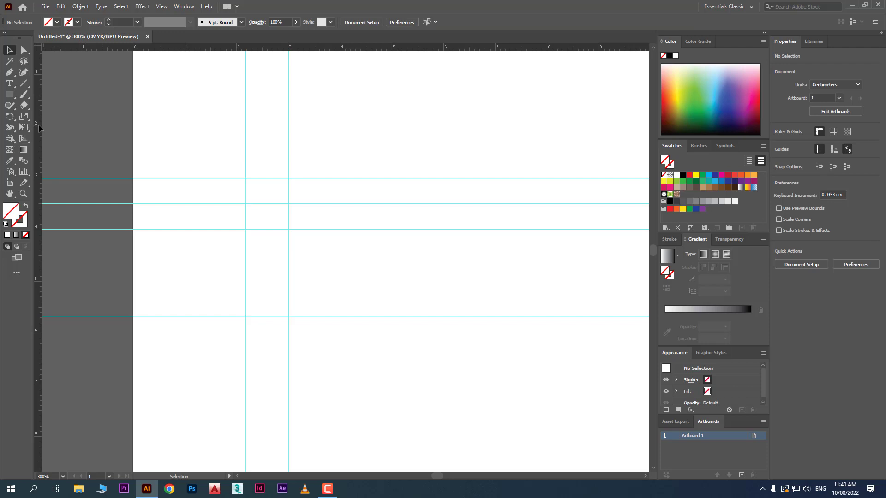
# - Add a vertical guide at about 1 cm and delete the vertical guide at about 2.2 cm
pyautogui.moveTo(32, 128); pyautogui.dragTo(186, 149)
pyautogui.moveTo(269, 113); pyautogui.dragTo(228, 146)
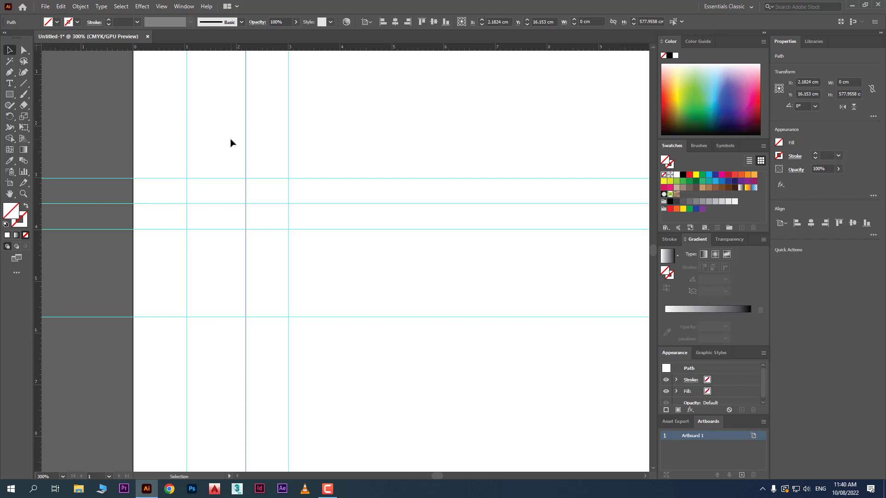
pyautogui.press('Delete')
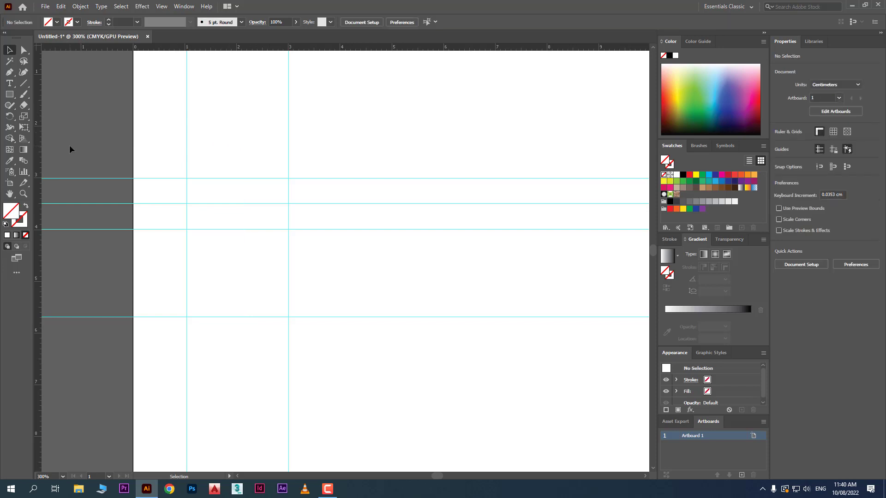
# - Add another vertical guide at about 2 cm, between the 1 cm and 3 cm vertical guides
pyautogui.moveTo(37, 147); pyautogui.dragTo(236, 198)
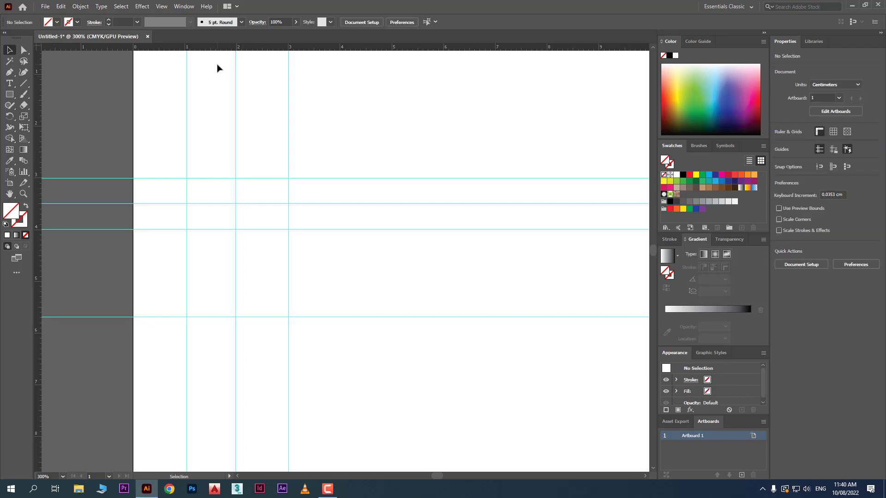
pyautogui.scroll(3, 219, 55)
pyautogui.scroll(-2, 218, 55)
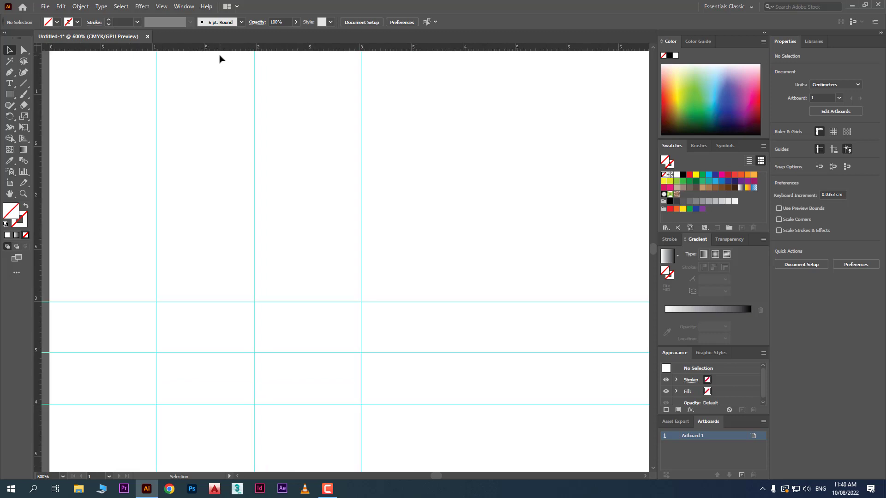
pyautogui.scroll(-1, 218, 56)
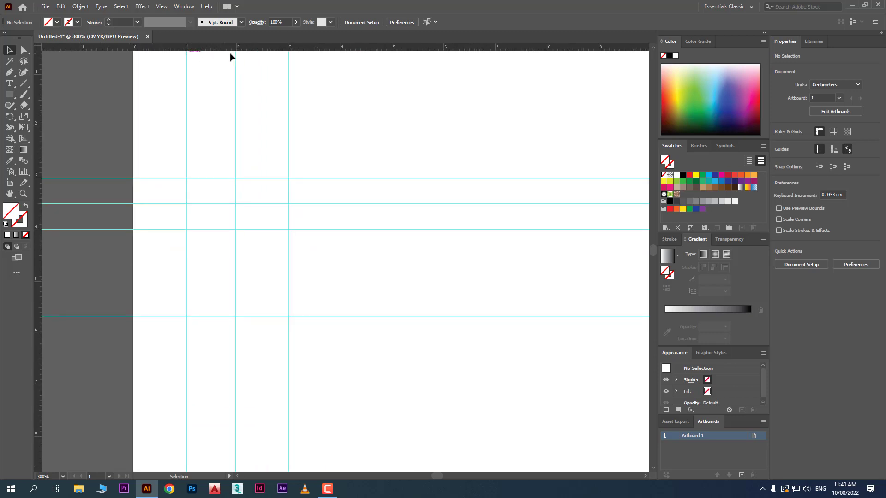
# - Draw a square about 0.95 cm wide between the 1 cm and 2 cm vertical guides, and set its height to 1 cm
pyautogui.click(9, 94)
pyautogui.moveTo(187, 65); pyautogui.dragTo(236, 115)
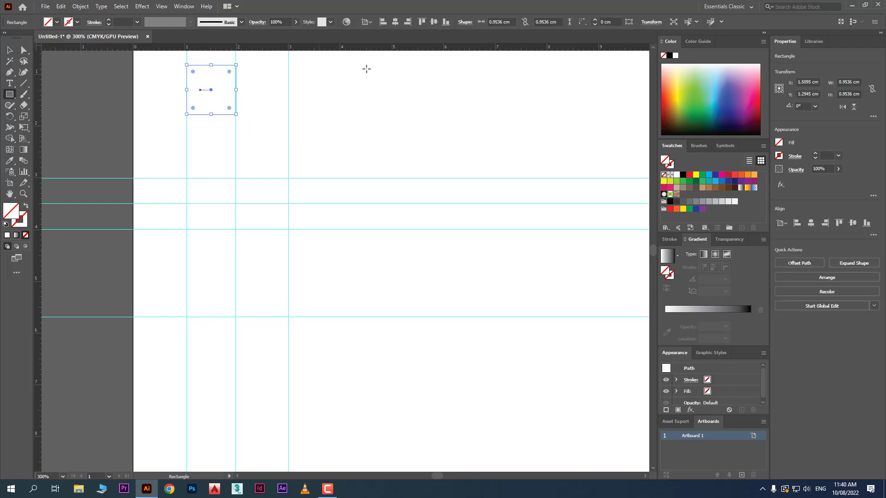
pyautogui.click(556, 21)
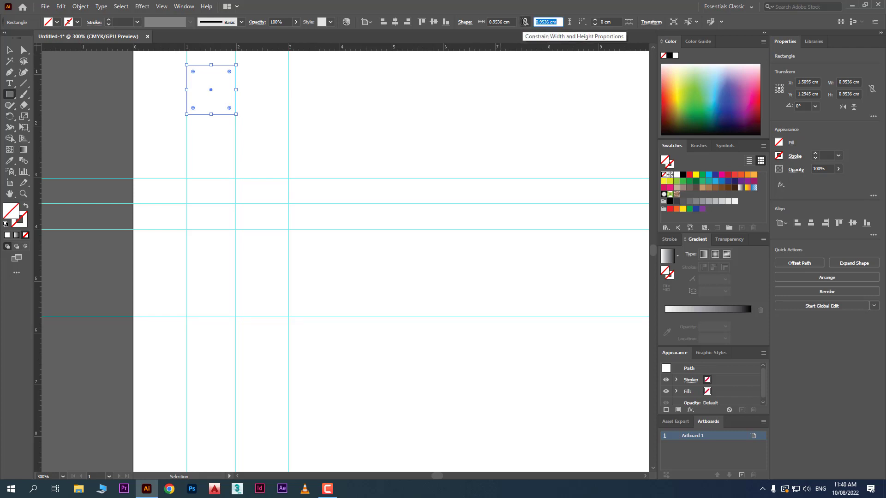
pyautogui.write('1')
pyautogui.press('Return')
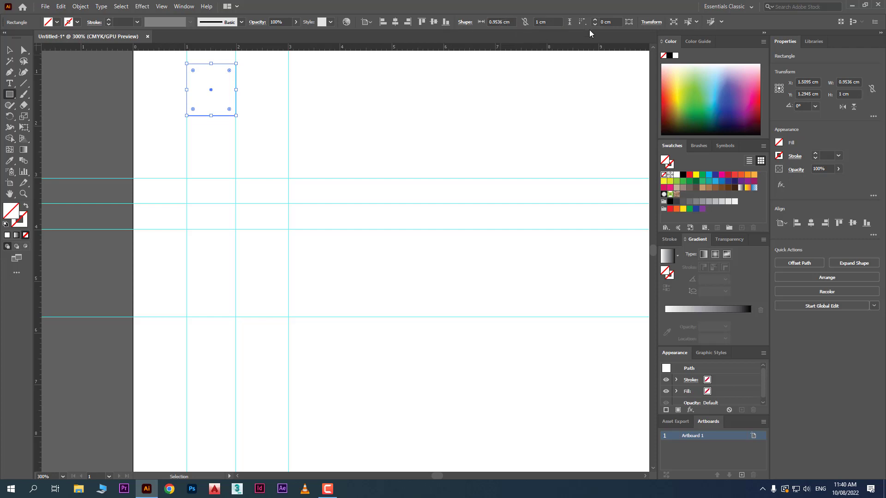
# - Set the width of the rectangle between the vertical guides to 1 cm
pyautogui.click(499, 22)
pyautogui.click(500, 21)
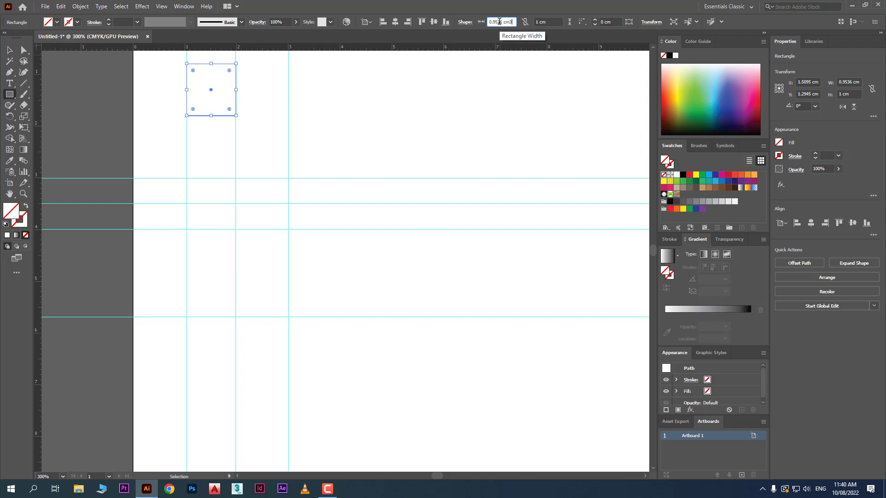
pyautogui.write('3')
pyautogui.moveTo(513, 22); pyautogui.dragTo(456, 26)
pyautogui.write('1')
pyautogui.press('Return')
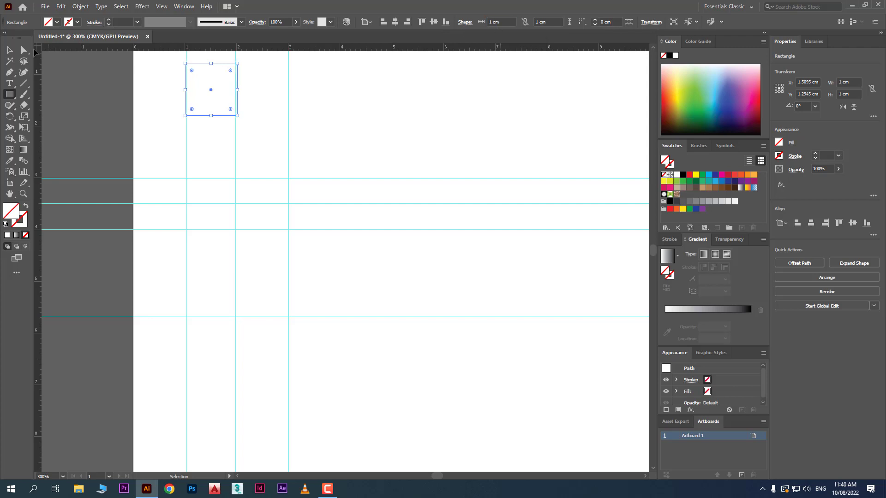
# - Fill the 1 cm square with dark blue and clear the selection
pyautogui.click(9, 49)
pyautogui.scroll(3, 213, 81)
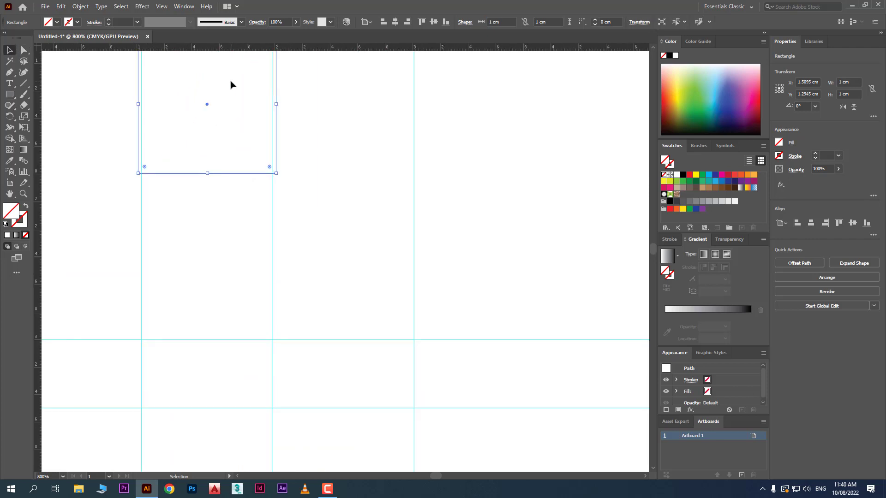
pyautogui.scroll(2, 338, 203)
pyautogui.click(333, 202)
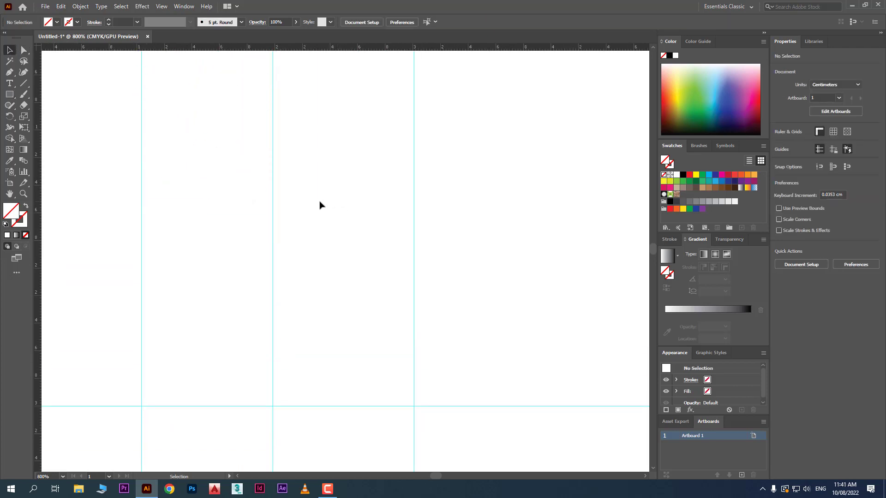
pyautogui.moveTo(213, 273); pyautogui.dragTo(178, 152)
pyautogui.click(57, 22)
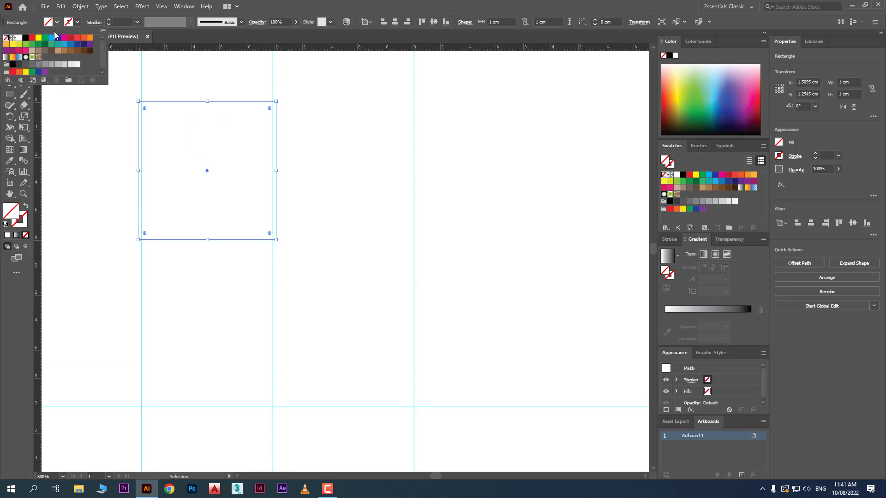
pyautogui.click(58, 37)
pyautogui.click(86, 159)
pyautogui.click(180, 277)
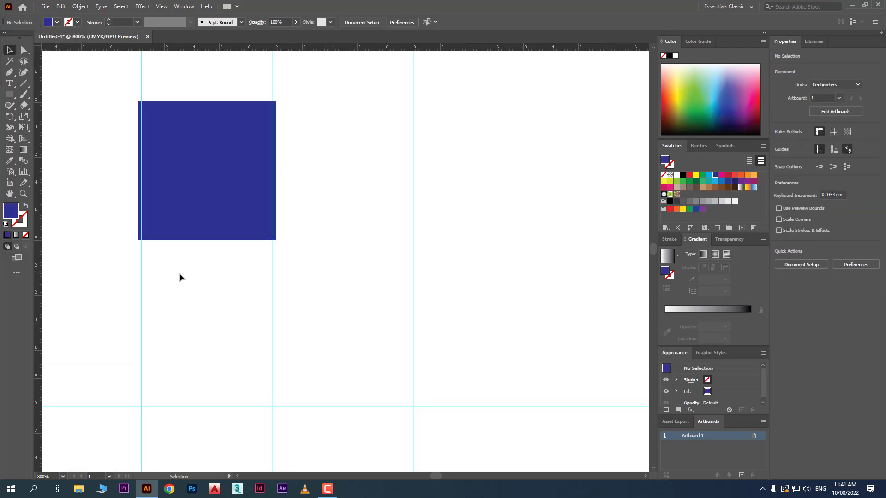
# - Add two vertical guides at about 2.4 cm and 2.7 cm, and leave nothing selected
pyautogui.moveTo(298, 270); pyautogui.dragTo(119, 328)
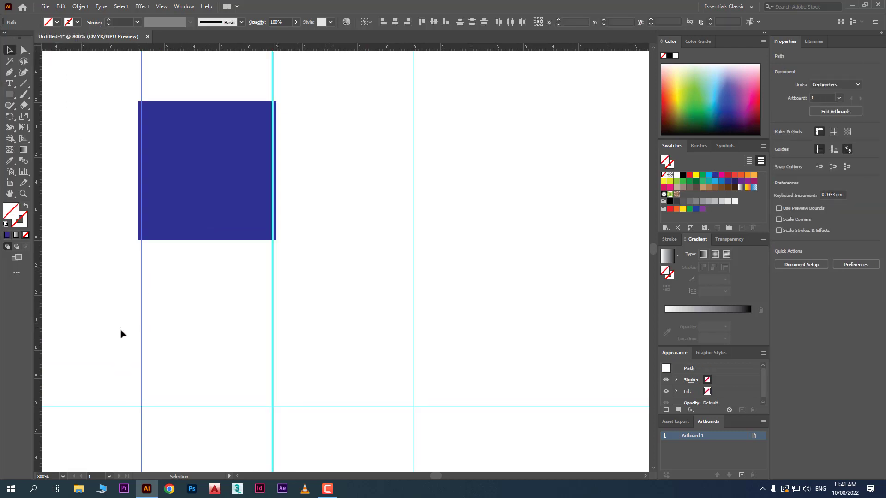
pyautogui.click(162, 345)
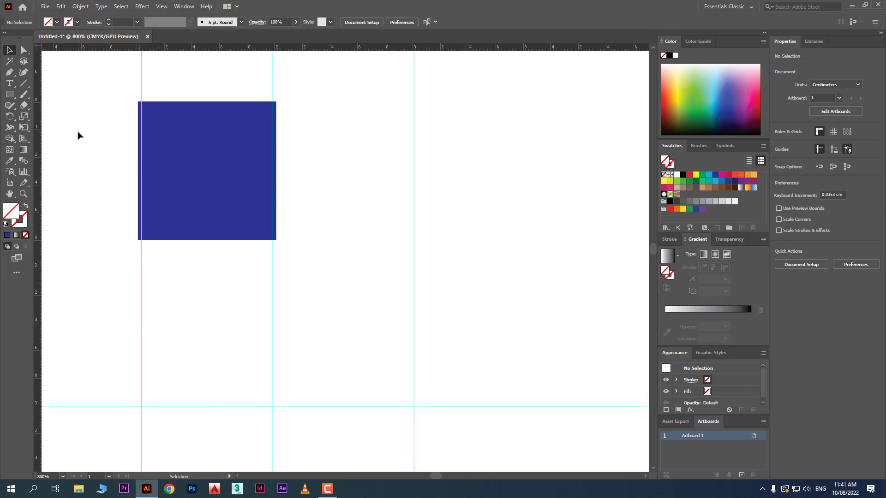
pyautogui.moveTo(39, 125); pyautogui.dragTo(332, 143)
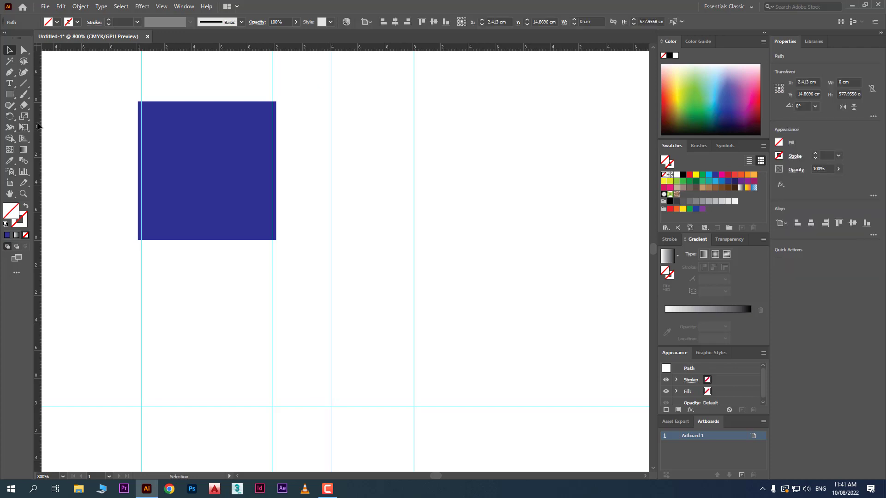
pyautogui.moveTo(39, 124); pyautogui.dragTo(373, 153)
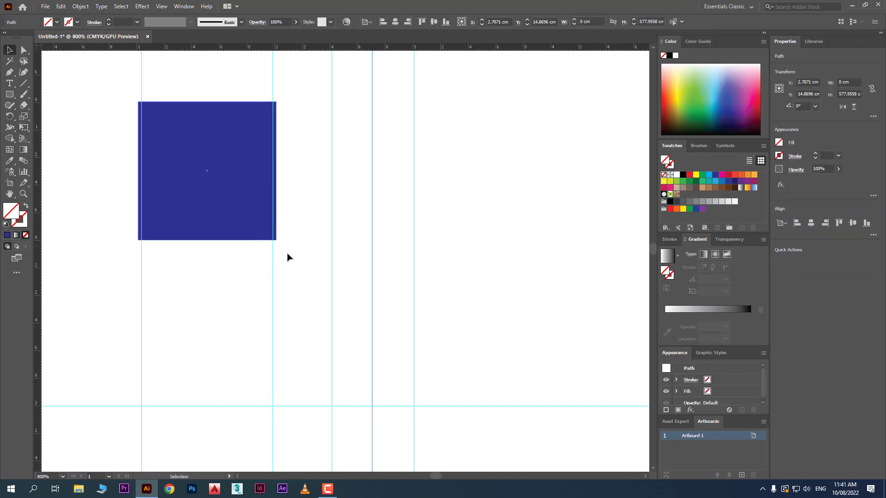
pyautogui.scroll(-5, 287, 257)
pyautogui.scroll(-3, 292, 255)
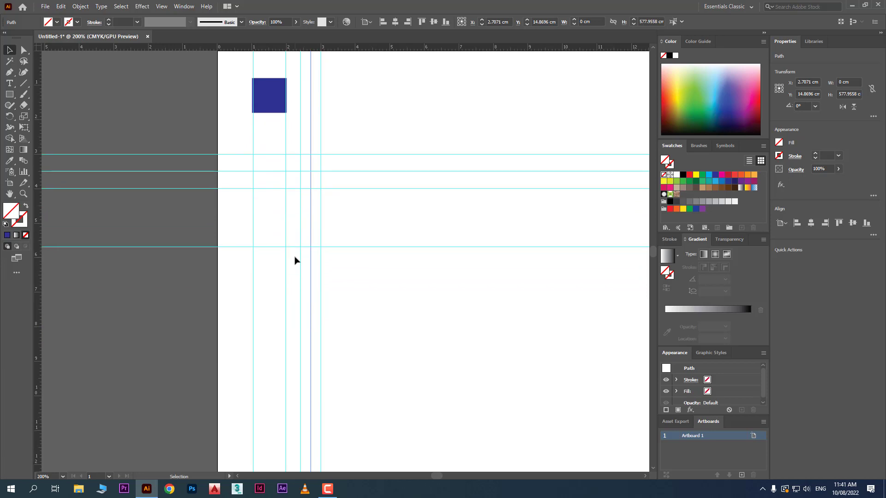
pyautogui.click(405, 331)
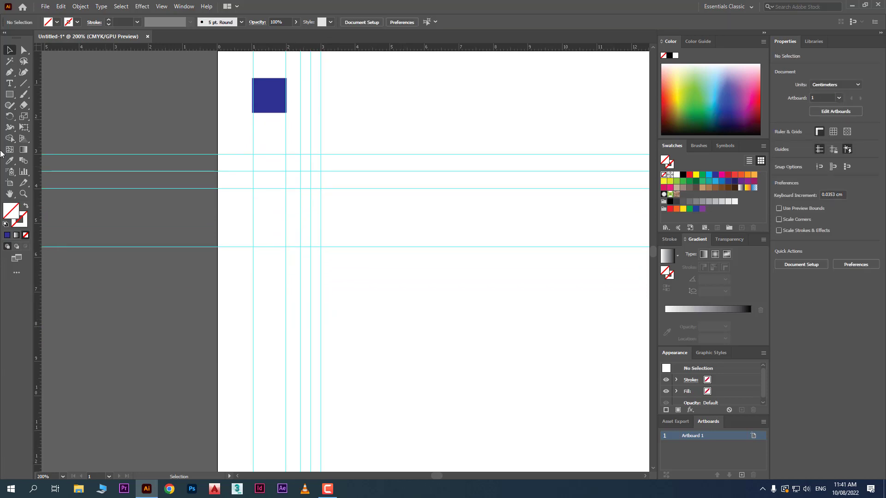
# - Between horizontal guides, draw a green rectangle about 0.91 × 0.49 cm and a dark green one about 7.65 × 0.5 cm starting at the 3 cm vertical guide
pyautogui.click(9, 95)
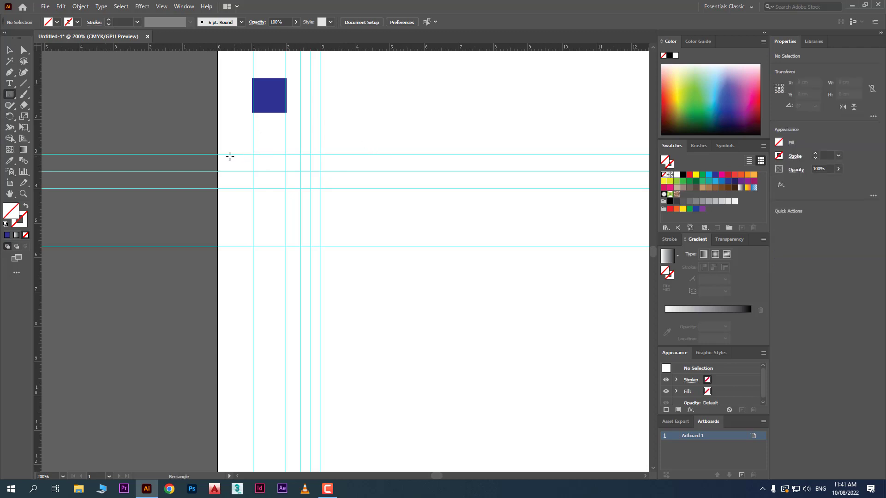
pyautogui.moveTo(221, 155); pyautogui.dragTo(252, 171)
pyautogui.click(703, 110)
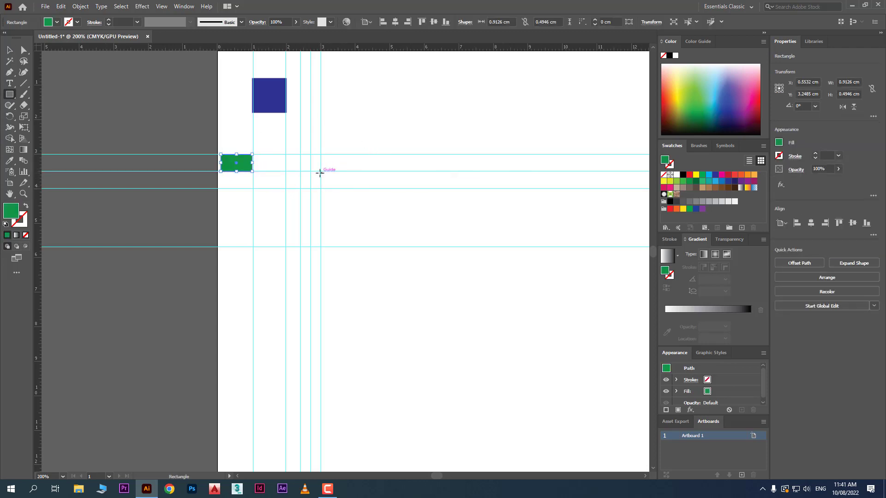
pyautogui.moveTo(322, 171); pyautogui.dragTo(585, 189)
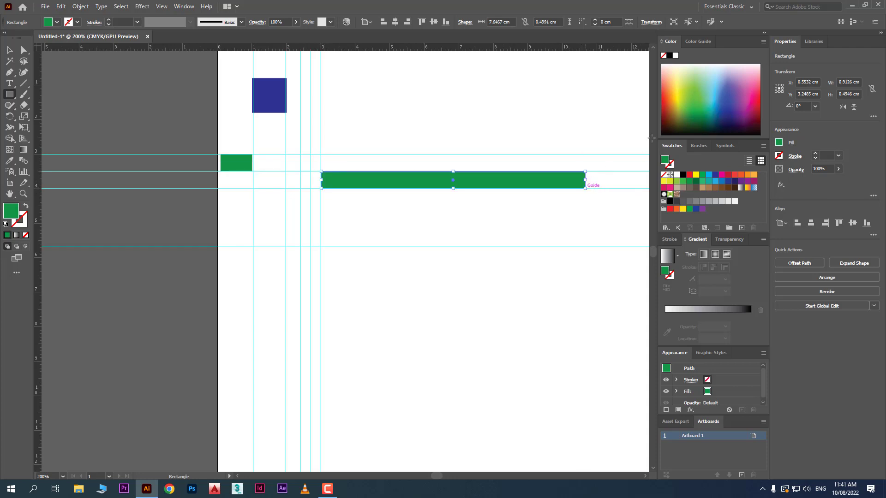
pyautogui.click(704, 119)
# - Draw an orange rectangle about 7.82 × 1.62 cm directly below the dark green bar, starting at the 3 cm vertical guide
pyautogui.moveTo(591, 244); pyautogui.dragTo(321, 188)
pyautogui.click(755, 175)
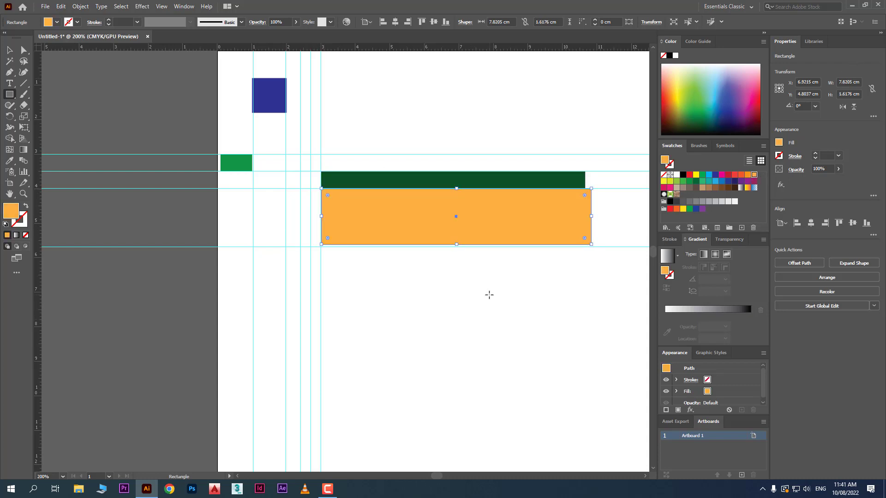
pyautogui.click(10, 50)
pyautogui.click(484, 152)
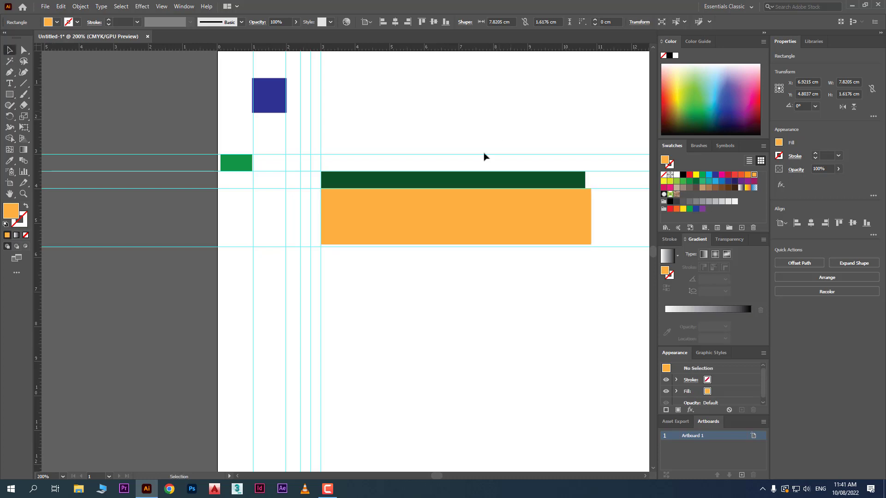
# - Delete the dark green and orange rectangles together with the horizontal guides crossing them, undo the deletion and clear the selection
pyautogui.moveTo(405, 281); pyautogui.dragTo(359, 171)
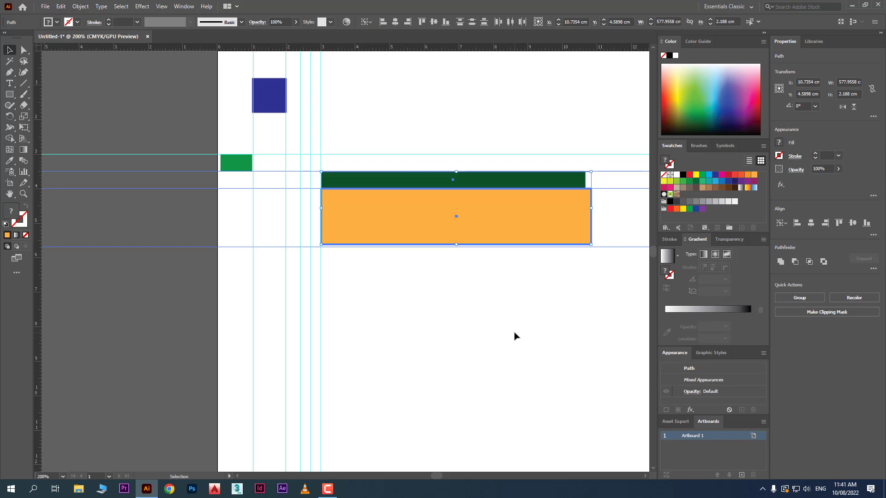
pyautogui.press('Delete')
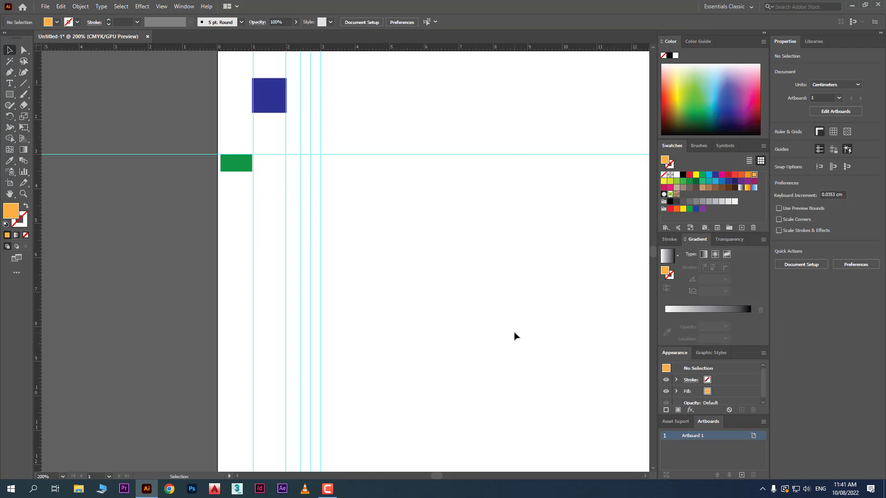
pyautogui.hotkey('ctrl', 'z')
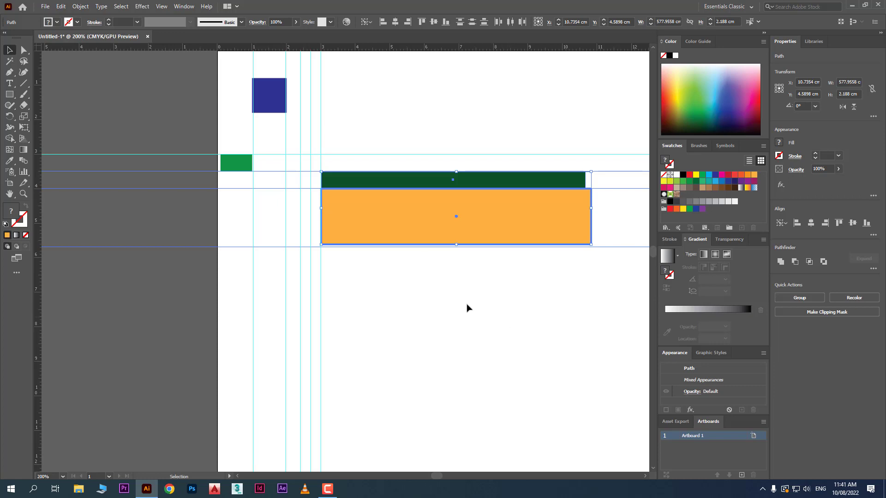
pyautogui.click(409, 260)
# - Lock all guides in the document
pyautogui.rightClick(359, 262)
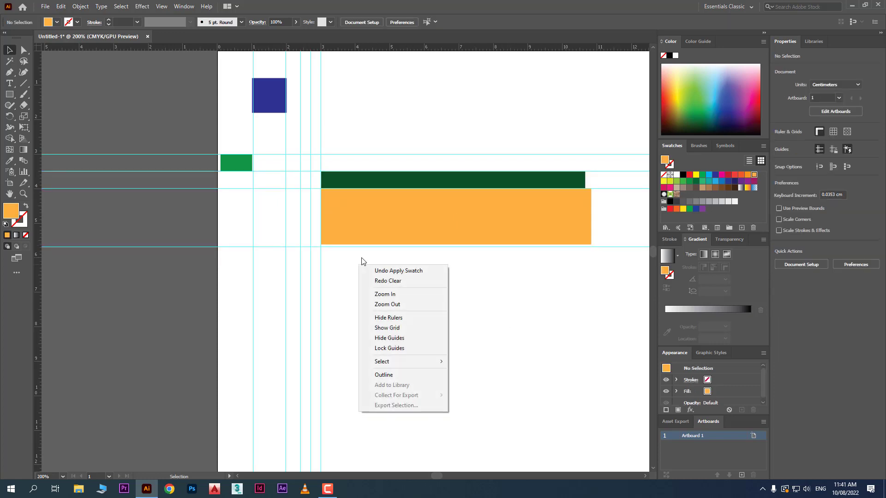
pyautogui.click(511, 318)
pyautogui.rightClick(362, 278)
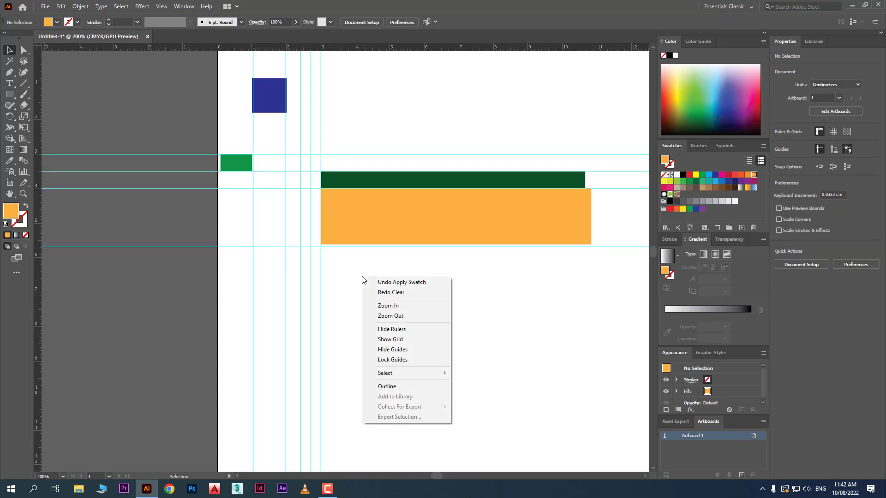
pyautogui.click(426, 359)
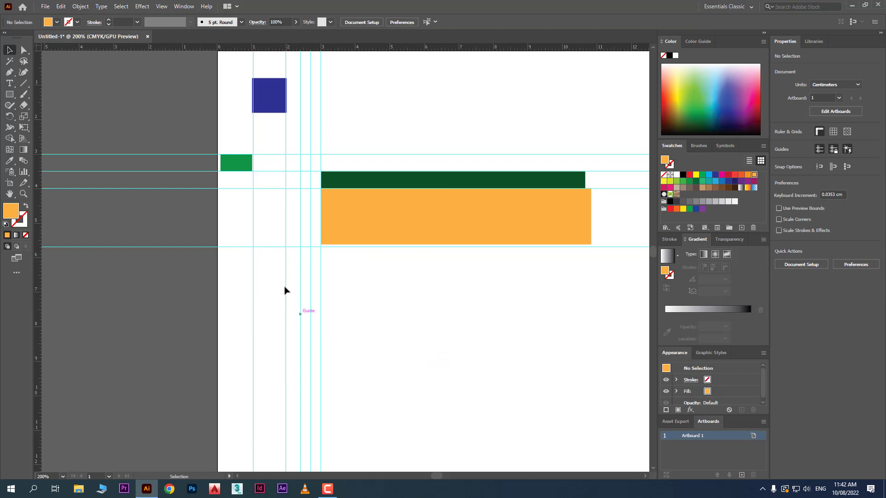
# - Move the orange rectangle below the lowest horizontal guide, and fit the dark green bar between the 1 cm and 2 cm vertical guides above that guide
pyautogui.moveTo(292, 285); pyautogui.dragTo(319, 349)
pyautogui.moveTo(385, 227); pyautogui.dragTo(411, 346)
pyautogui.moveTo(410, 182); pyautogui.dragTo(341, 240)
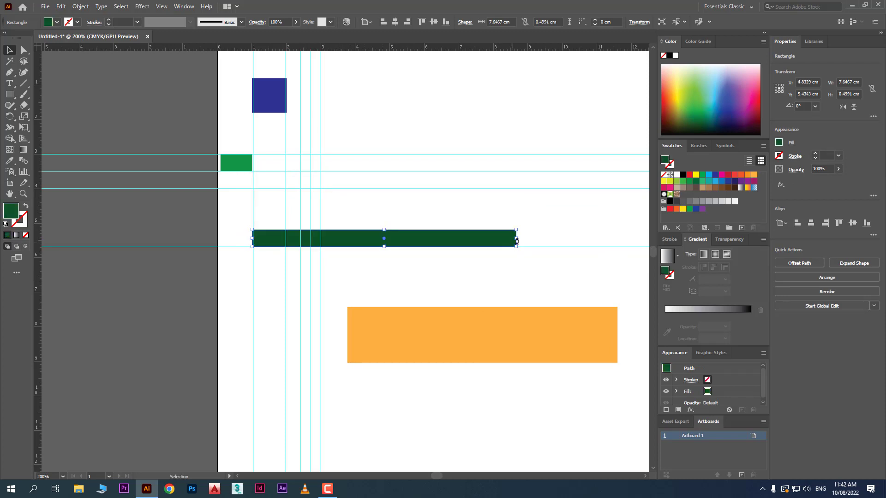
pyautogui.moveTo(518, 241); pyautogui.dragTo(286, 238)
pyautogui.click(292, 282)
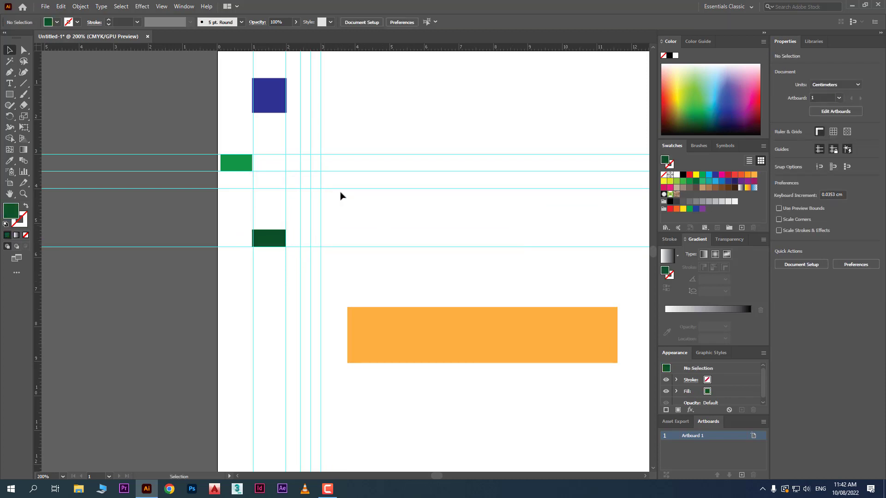
# - Unlock the guides and reposition three horizontal guides to about 4.59 cm, 6.7 cm and 2.46 cm on the vertical ruler
pyautogui.rightClick(355, 212)
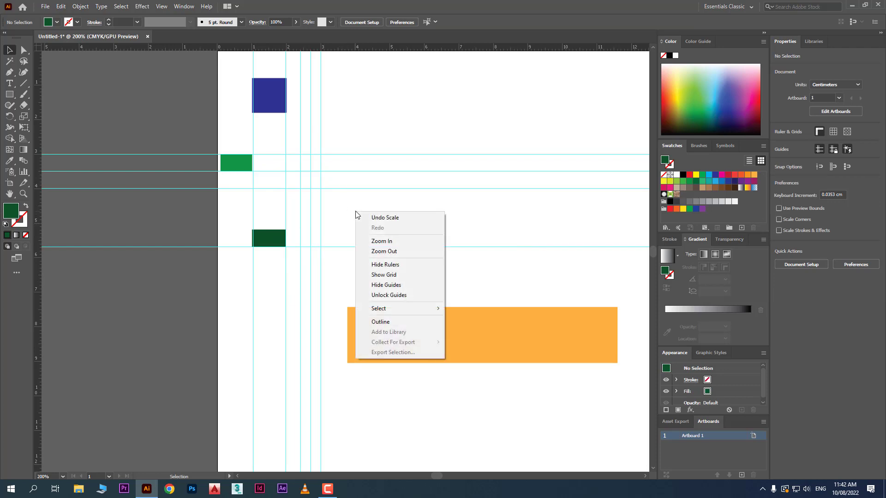
pyautogui.click(396, 295)
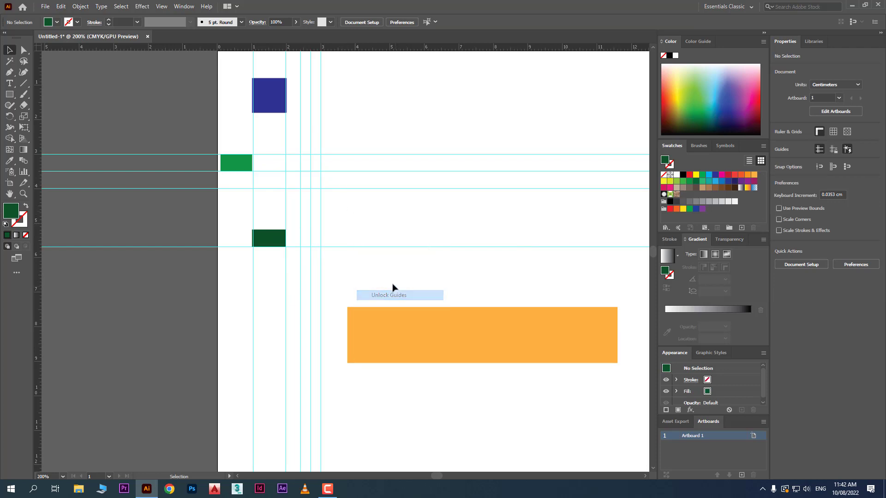
pyautogui.moveTo(390, 186); pyautogui.dragTo(395, 209)
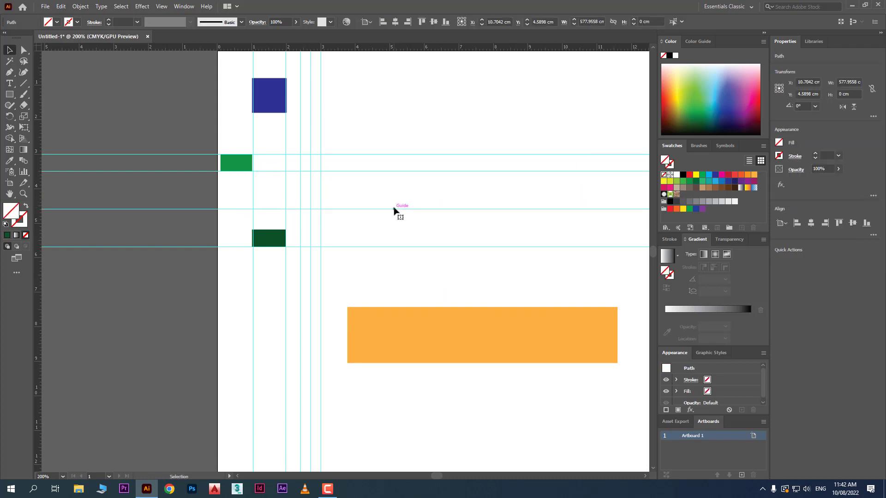
pyautogui.scroll(-1, 393, 210)
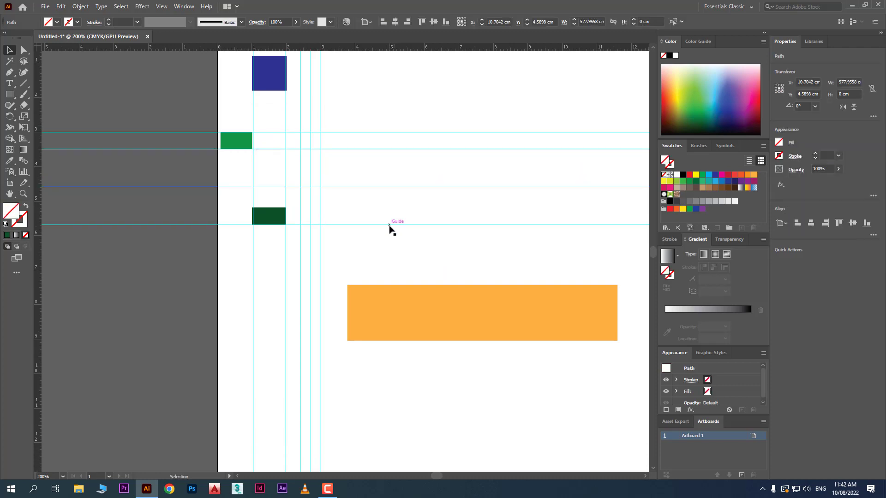
pyautogui.click(389, 225)
pyautogui.moveTo(389, 225); pyautogui.dragTo(394, 260)
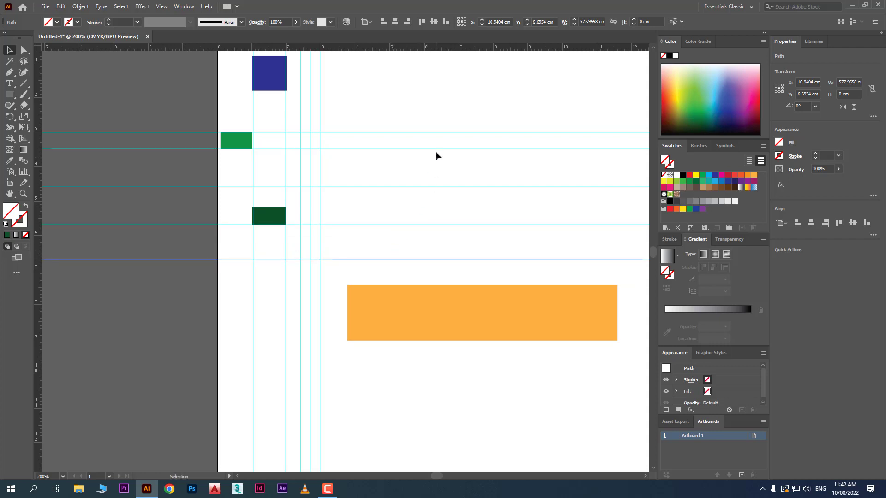
pyautogui.click(439, 133)
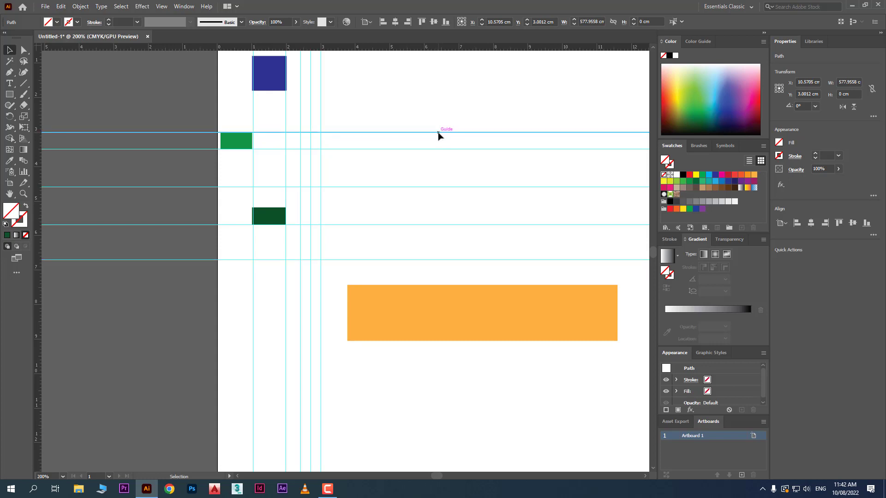
pyautogui.moveTo(439, 133); pyautogui.dragTo(438, 114)
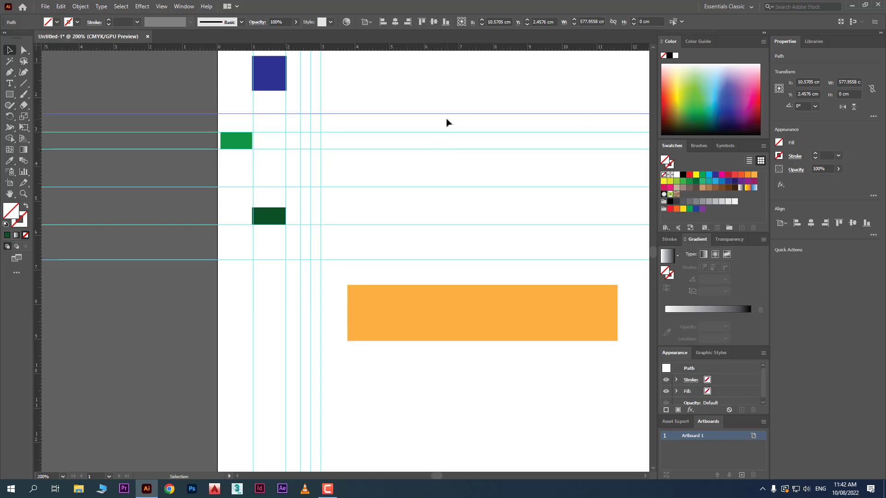
pyautogui.click(329, 98)
# - Hide all guides in the document and show them again
pyautogui.rightClick(347, 83)
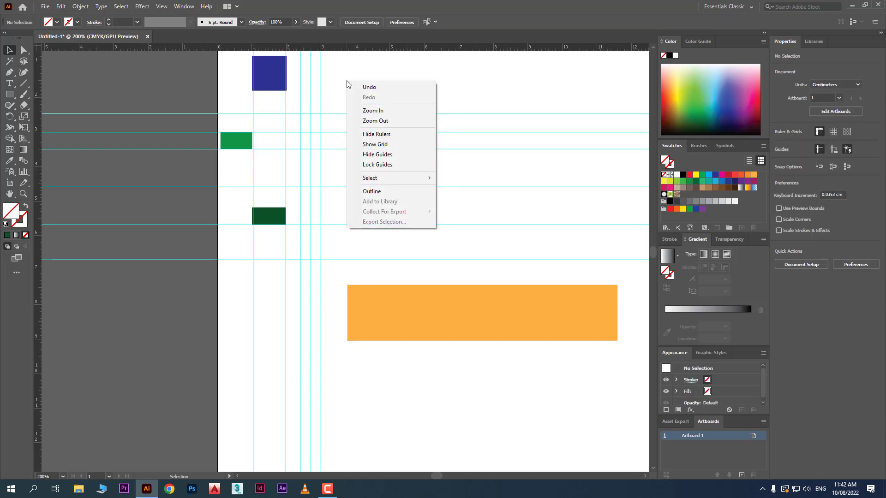
pyautogui.click(377, 155)
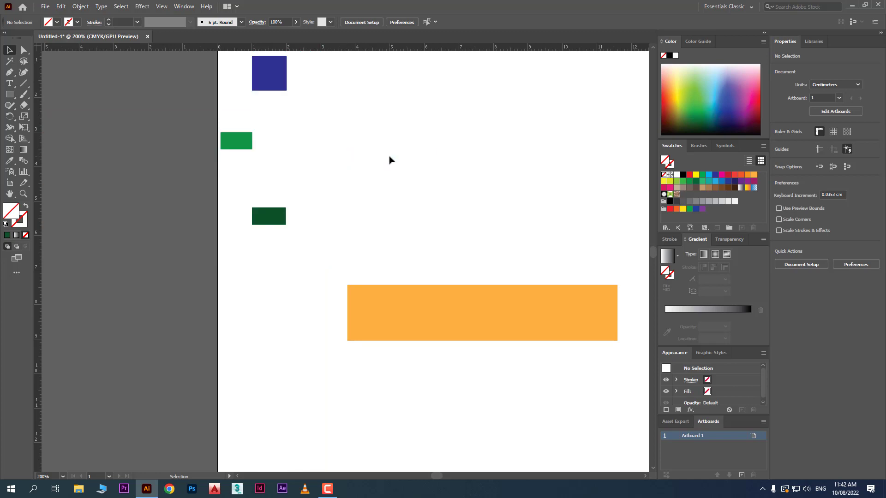
pyautogui.rightClick(404, 140)
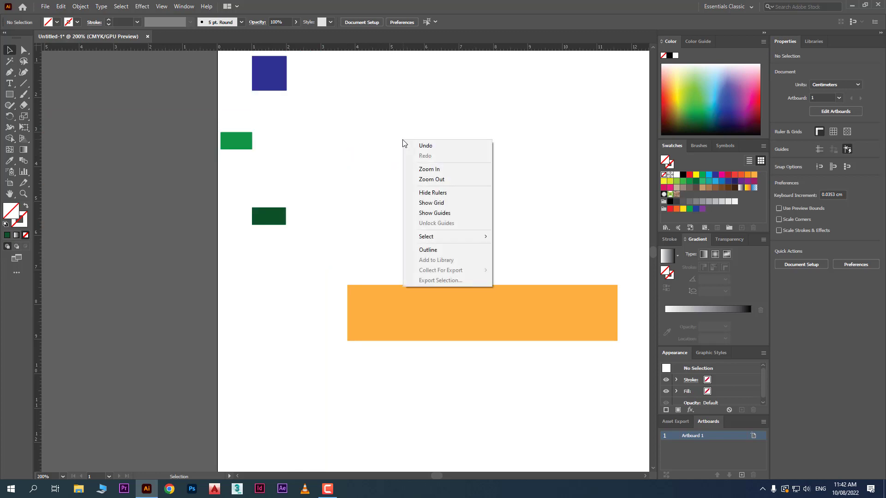
pyautogui.click(467, 213)
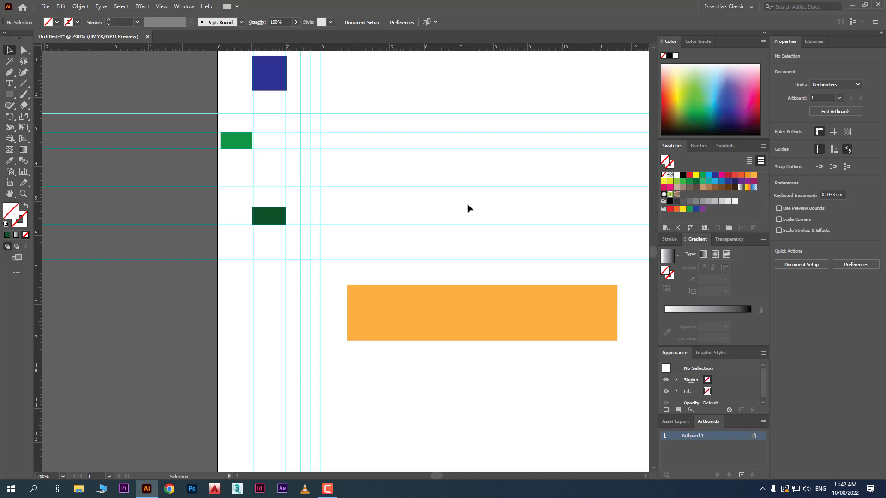
# - Delete the upper three horizontal guides together with the vertical guides between 2 and 3 cm, undo the deletion and clear the selection
pyautogui.moveTo(350, 181); pyautogui.dragTo(293, 113)
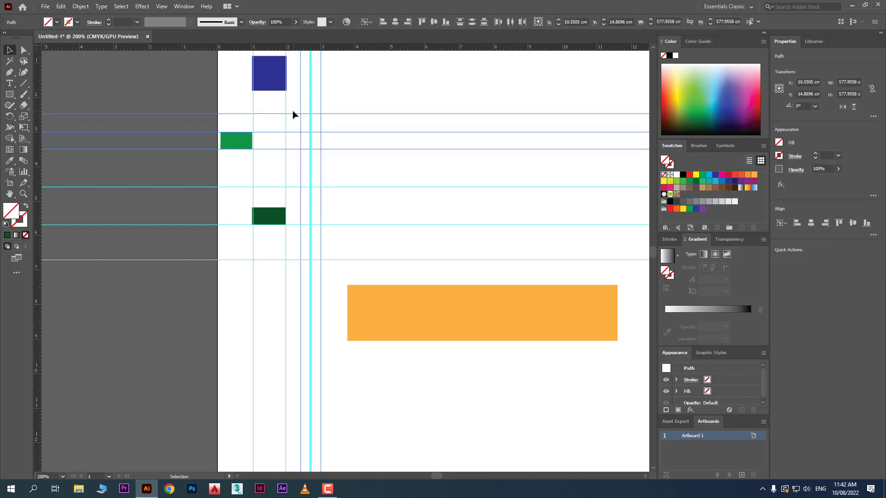
pyautogui.press('Delete')
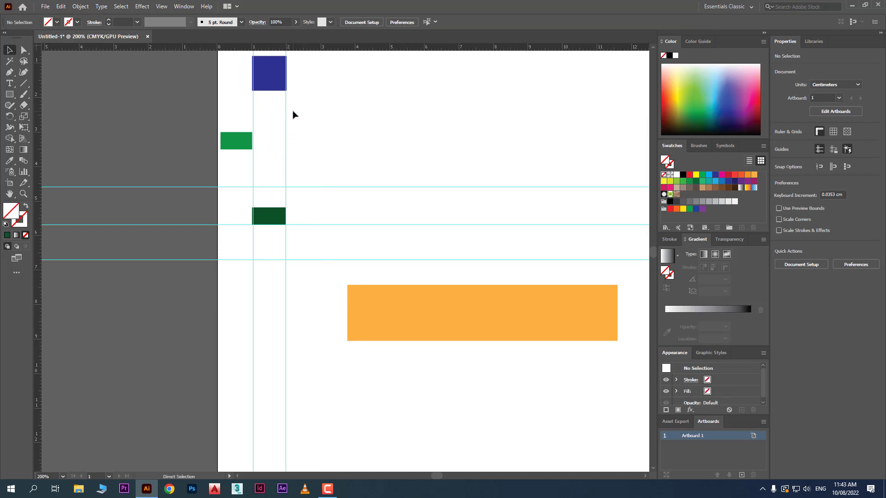
pyautogui.hotkey('ctrl', 'z')
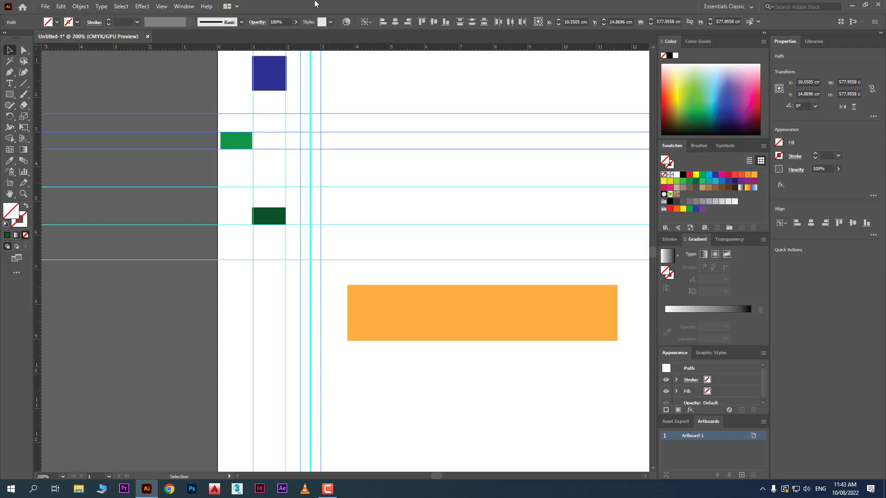
pyautogui.click(453, 82)
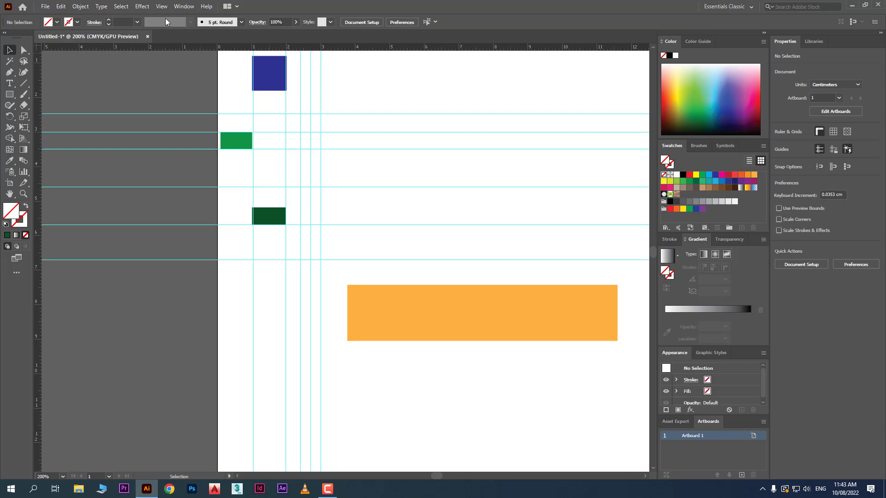
# - Clear all guides from the document, undo the clearing and deselect everything
pyautogui.click(161, 6)
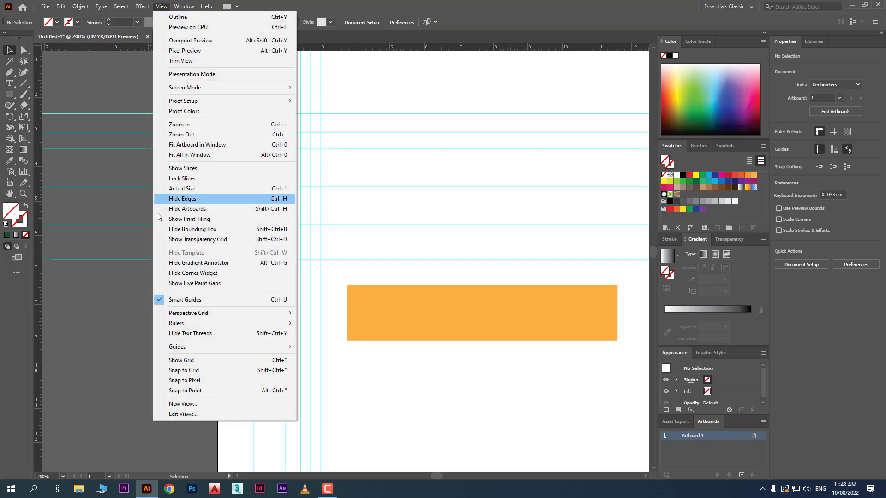
pyautogui.moveTo(269, 353)
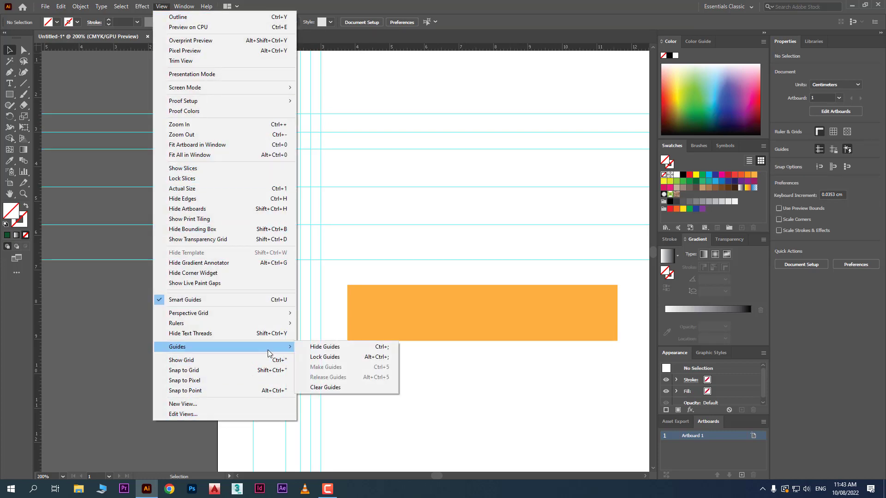
pyautogui.click(351, 389)
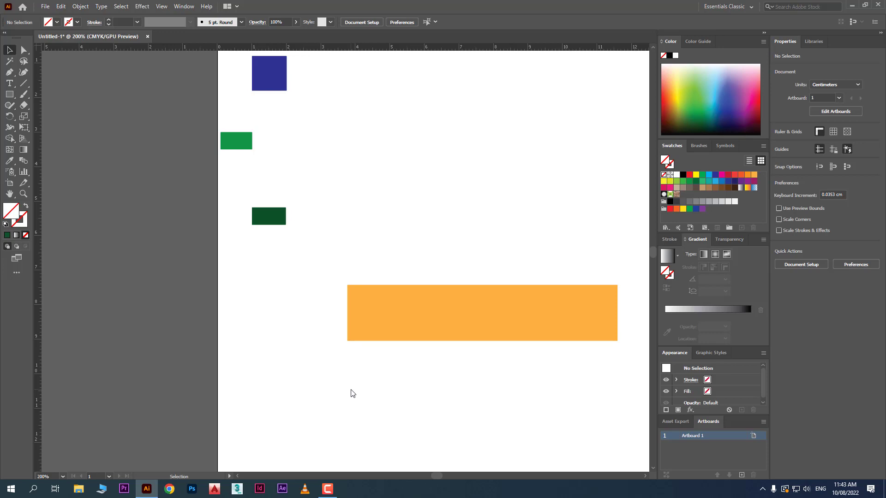
pyautogui.hotkey('ctrl', 'z')
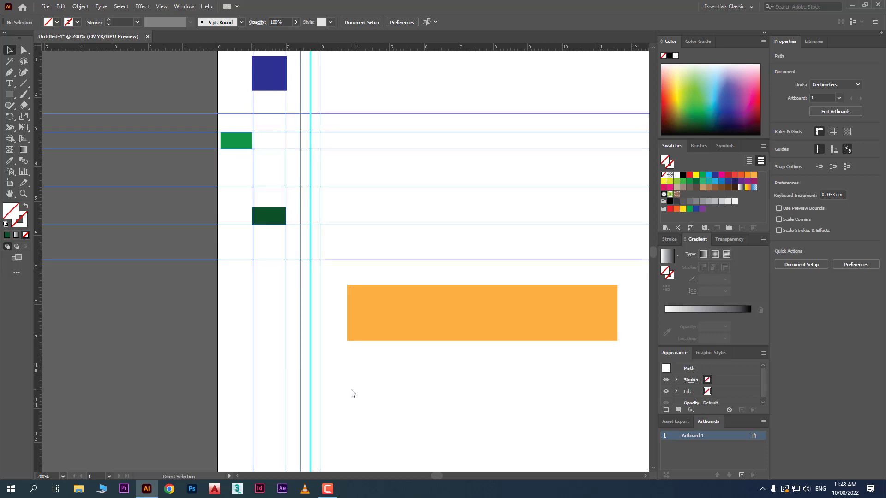
pyautogui.click(350, 393)
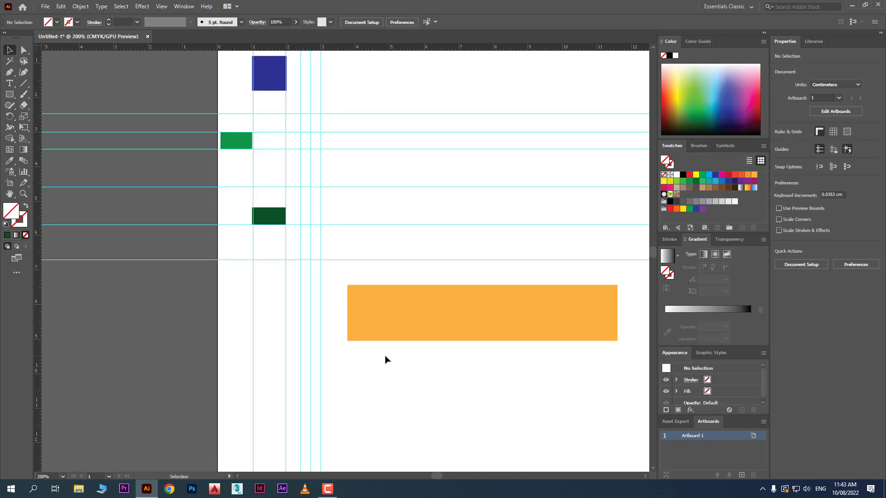
# - Turn the visibility of the restored guides off and back on
pyautogui.rightClick(379, 374)
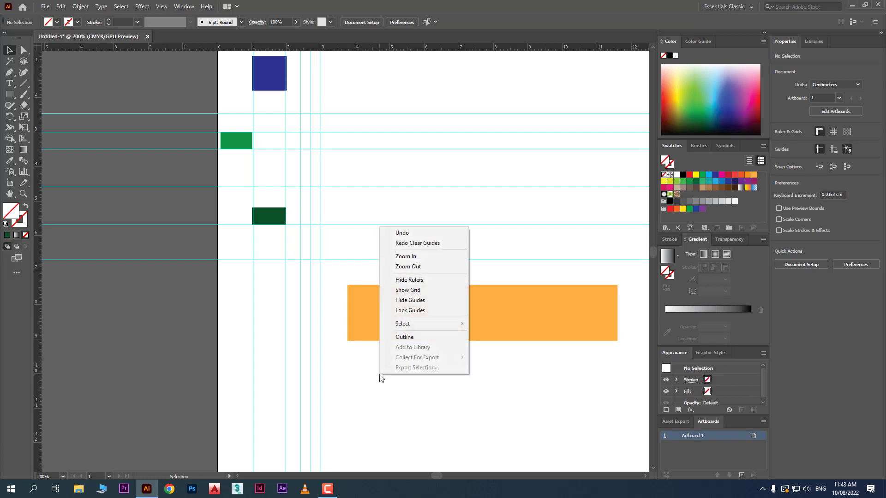
pyautogui.click(442, 301)
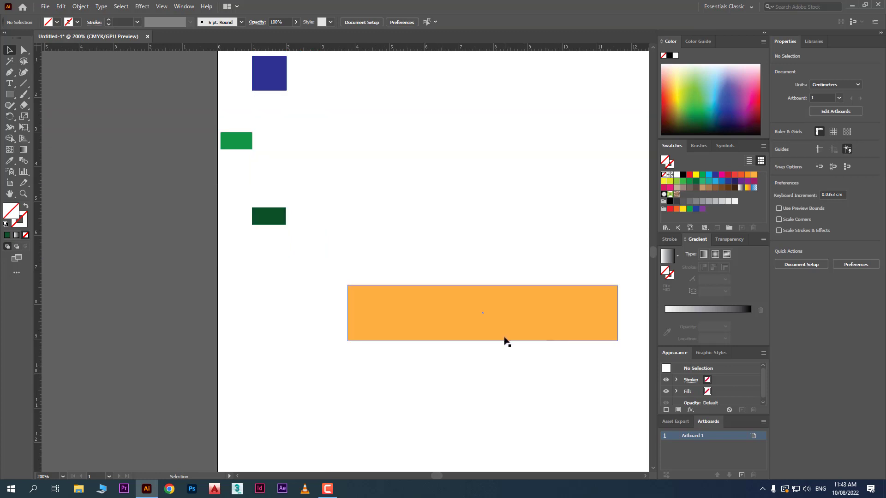
pyautogui.rightClick(382, 388)
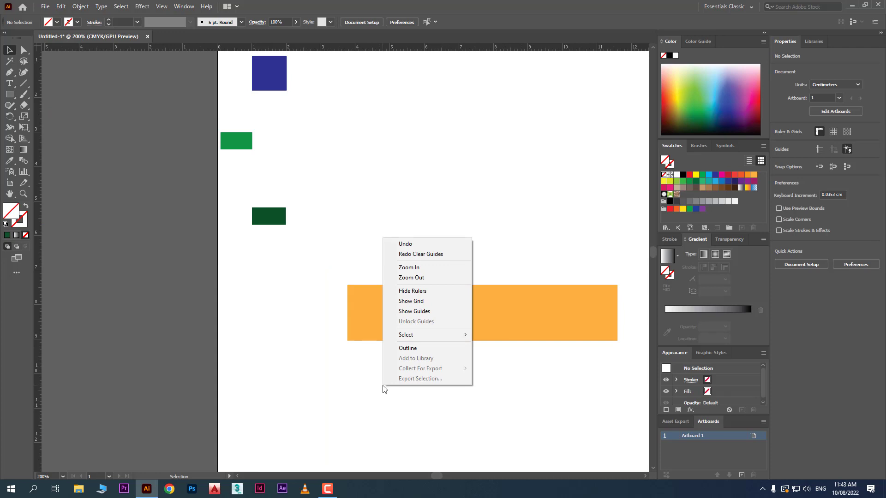
pyautogui.click(445, 312)
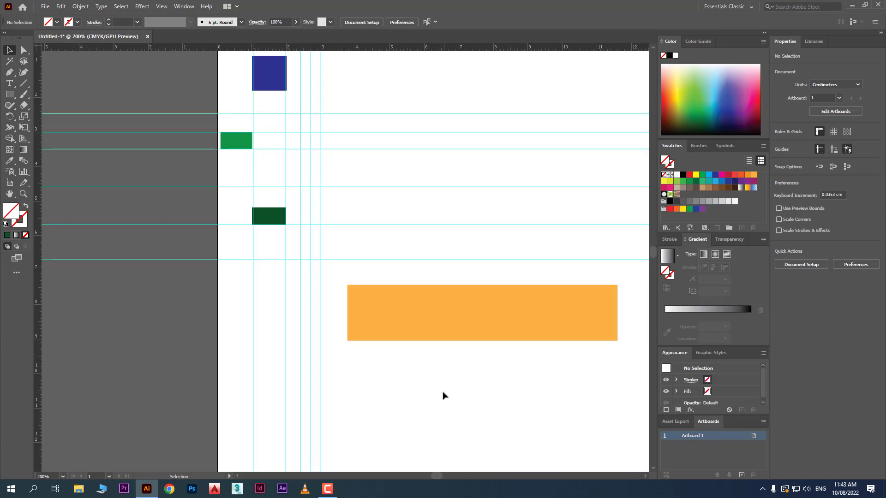
# - Delete all four rectangles and all guides, leaving the artboard empty
pyautogui.scroll(2, 444, 395)
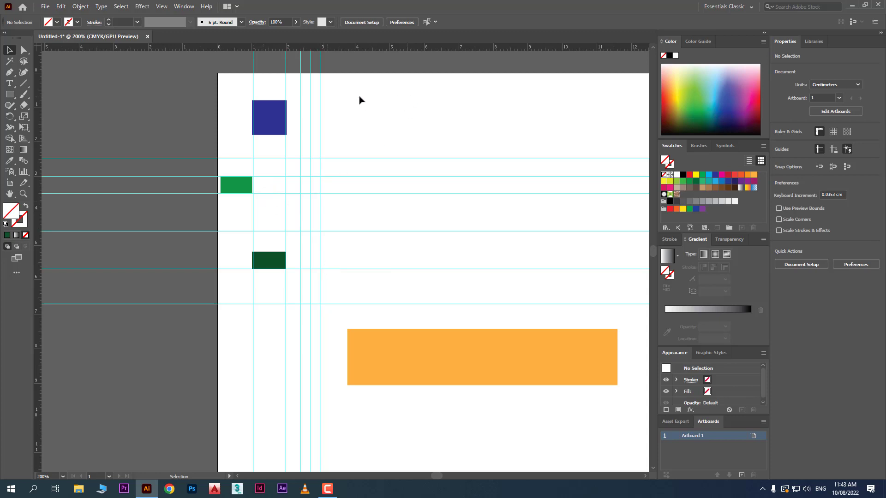
pyautogui.moveTo(222, 111); pyautogui.dragTo(455, 425)
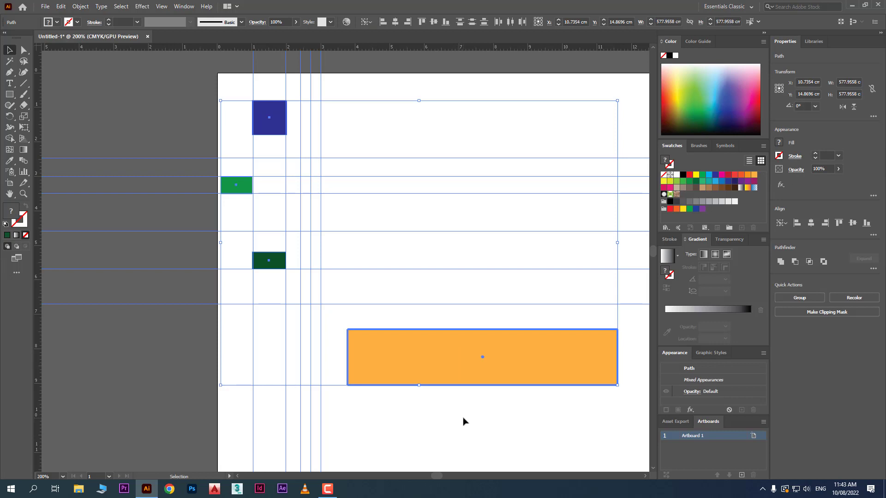
pyautogui.press('Delete')
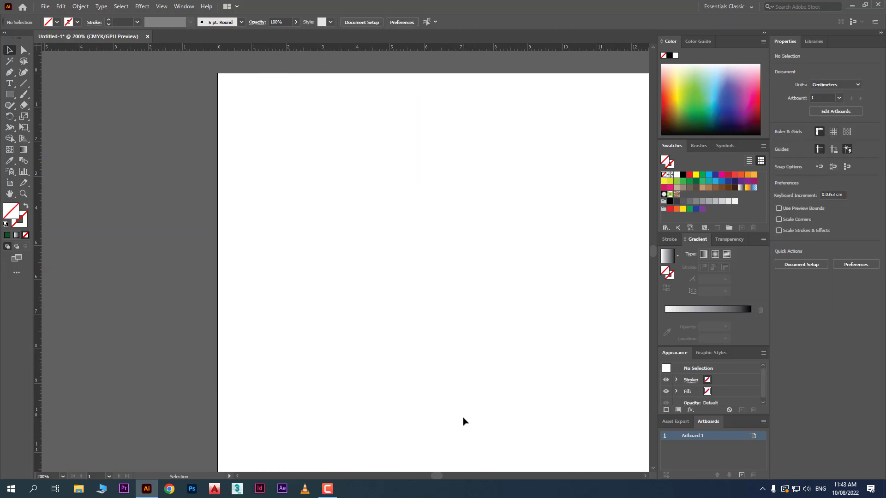
# - Create vertical guides from the horizontal ruler at about 1, 2, 3, 4 and 5 cm
pyautogui.doubleClick(251, 46)
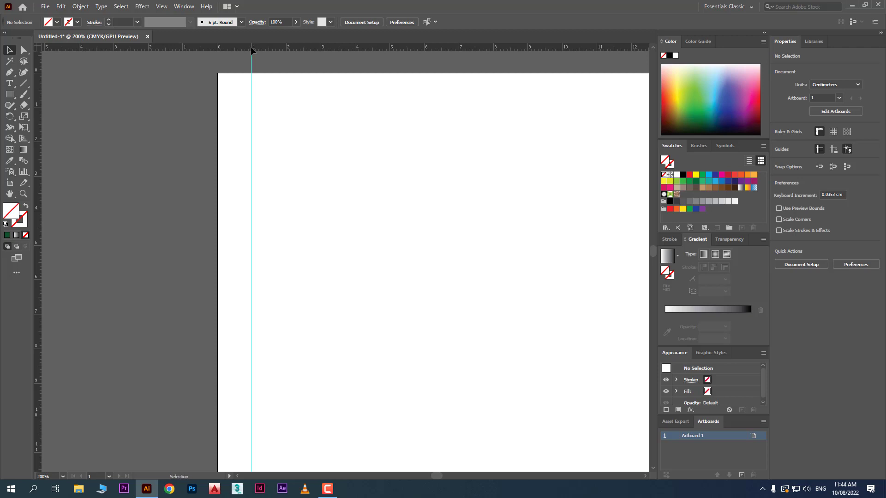
pyautogui.doubleClick(287, 49)
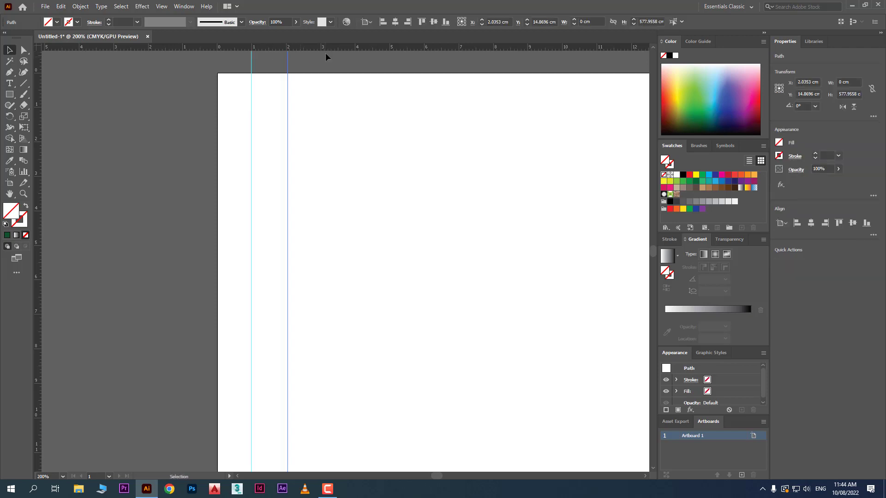
pyautogui.doubleClick(321, 48)
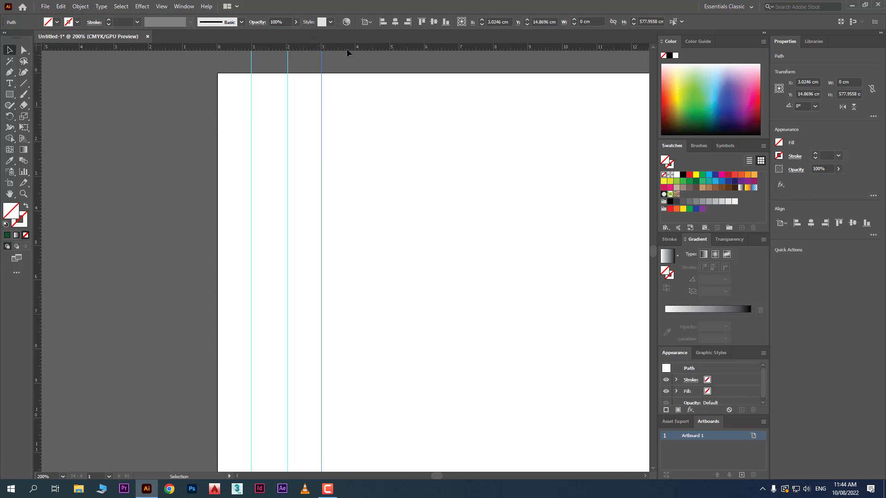
pyautogui.scroll(3, 369, 54)
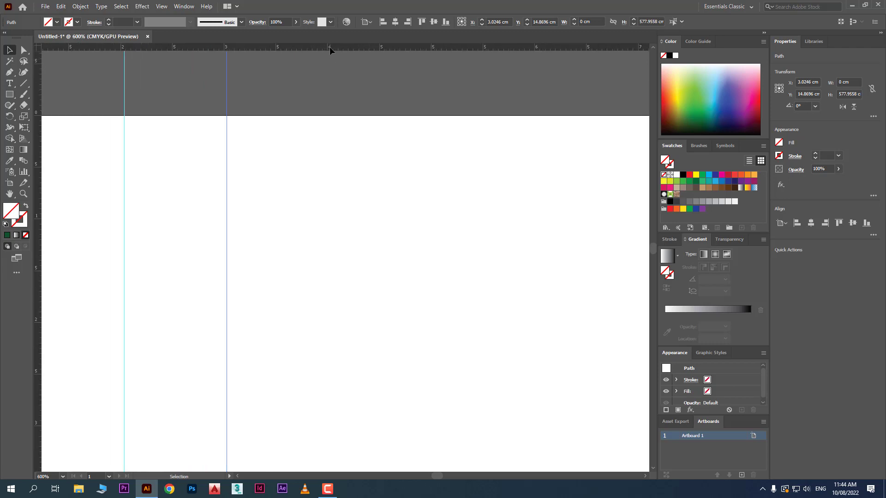
pyautogui.doubleClick(327, 48)
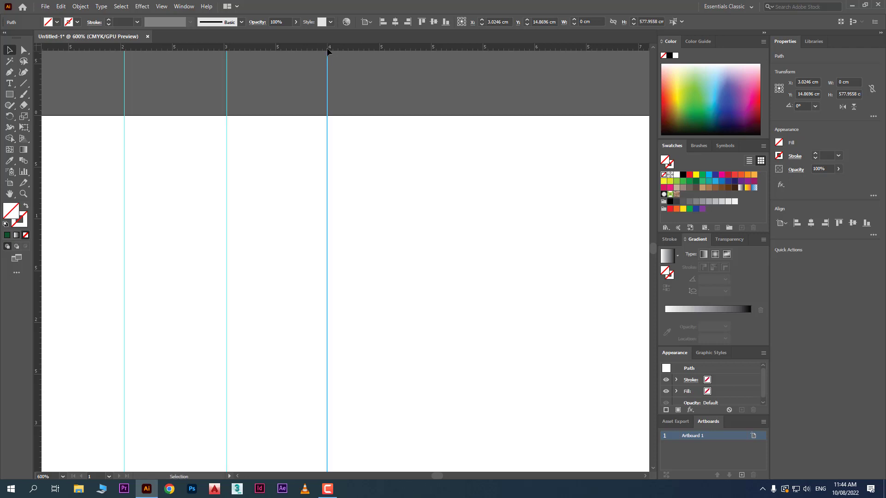
pyautogui.doubleClick(431, 48)
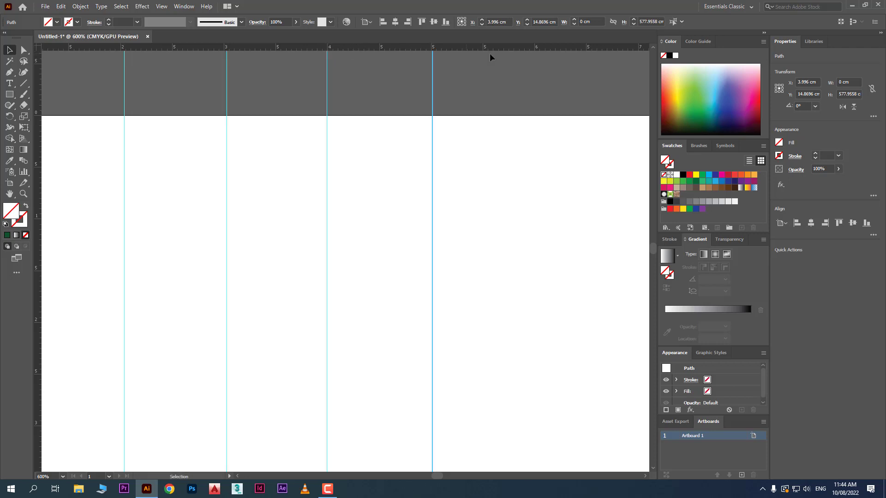
# - Create a vertical guide at about 5.5 cm and horizontal guides at about 2, 3 and 4 cm directly from the rulers
pyautogui.doubleClick(484, 48)
pyautogui.scroll(-3, 450, 193)
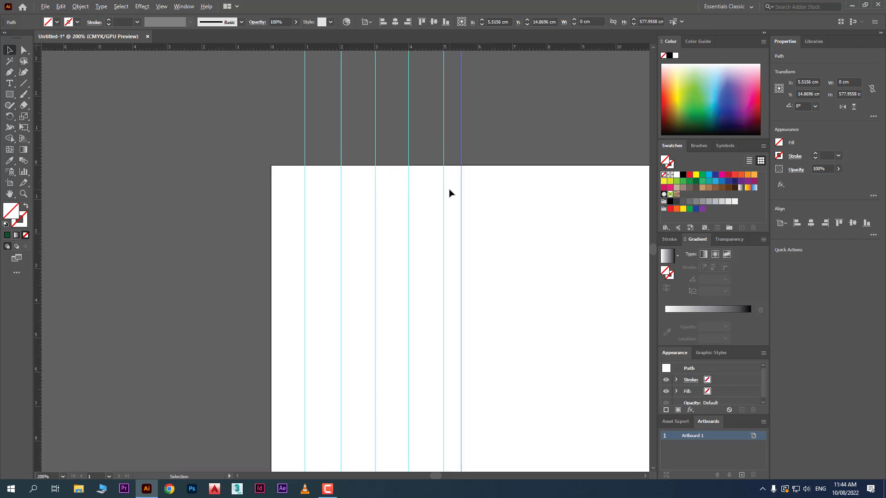
pyautogui.scroll(-1, 450, 193)
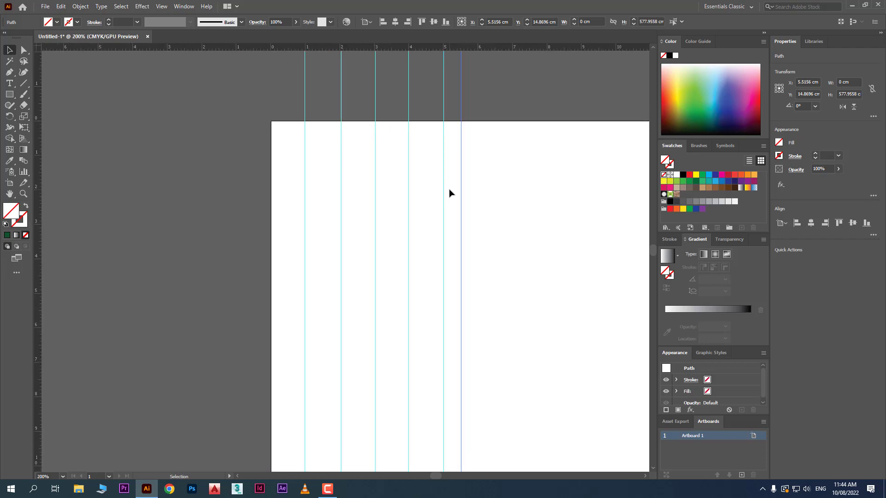
pyautogui.doubleClick(37, 166)
pyautogui.doubleClick(37, 202)
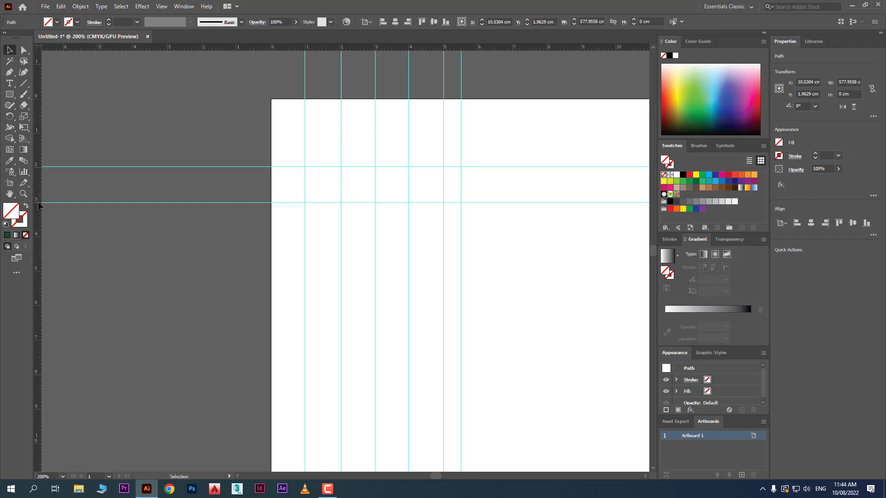
pyautogui.click(43, 237)
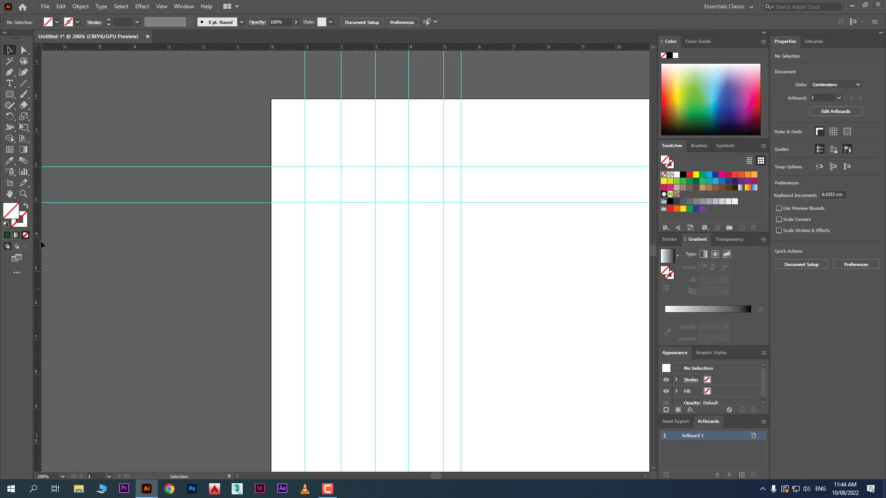
pyautogui.doubleClick(37, 236)
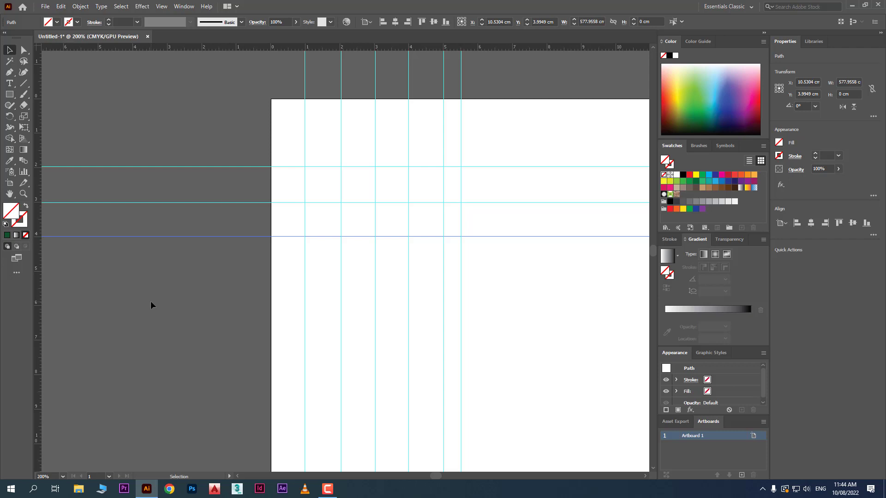
# - Delete all guides, and place a new horizontal guide about 3.9 cm below the artboard's upper edge
pyautogui.moveTo(540, 273); pyautogui.dragTo(243, 120)
pyautogui.press('Delete')
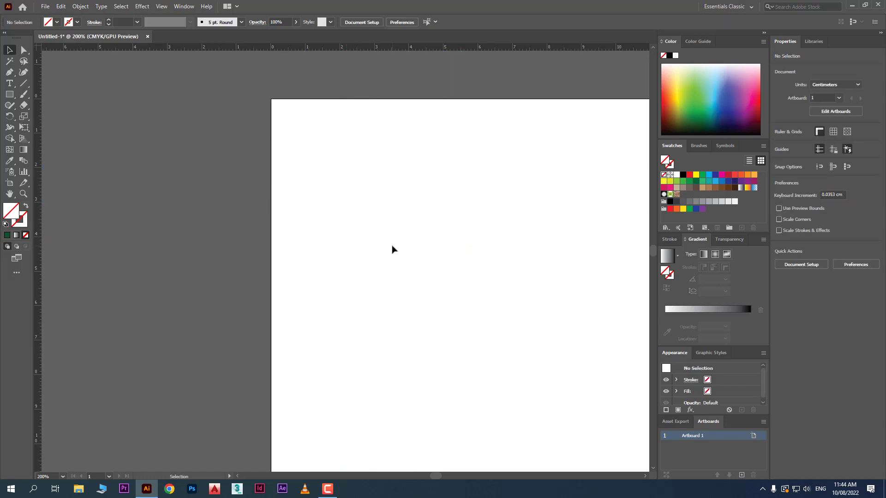
pyautogui.moveTo(504, 48); pyautogui.dragTo(502, 145)
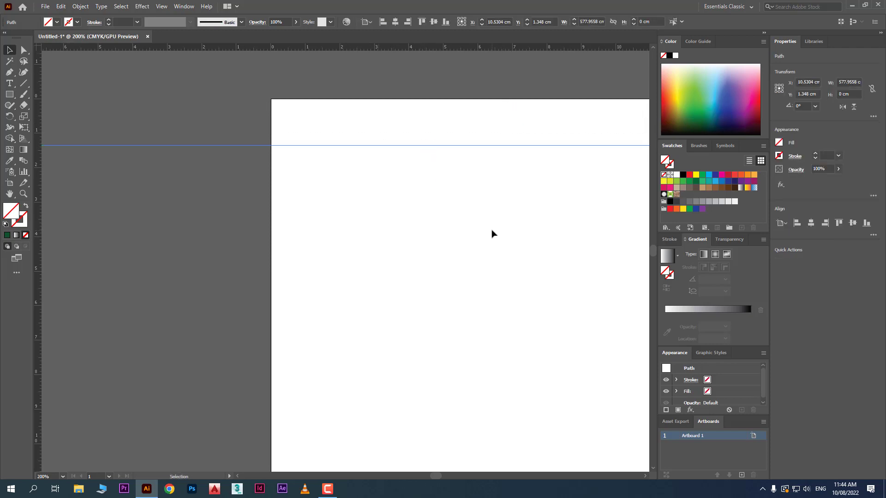
pyautogui.moveTo(486, 148); pyautogui.dragTo(558, 233)
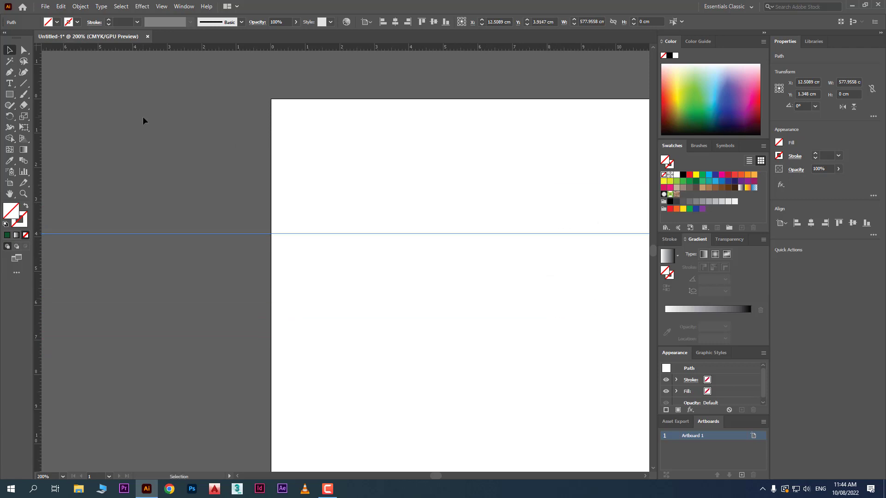
# - Add the point text "Y-Axis = Up & Down" in the upper part of the artboard, above the guide
pyautogui.click(9, 84)
pyautogui.click(363, 156)
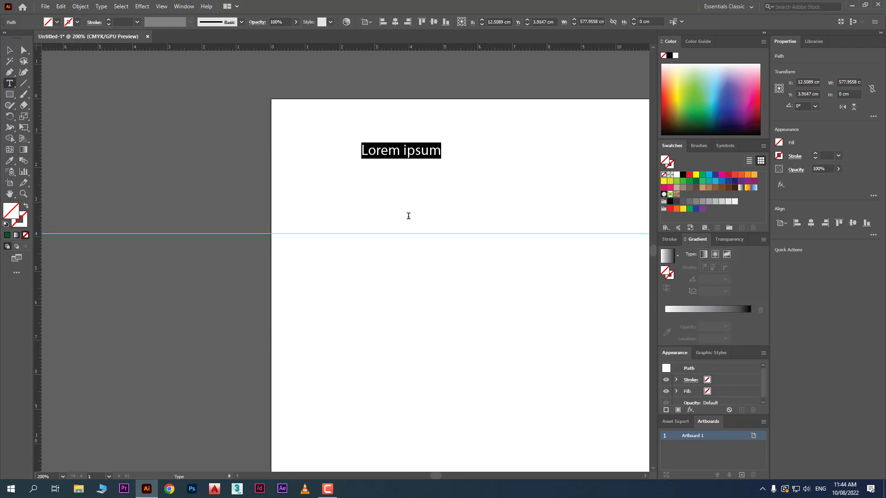
pyautogui.write('Y')
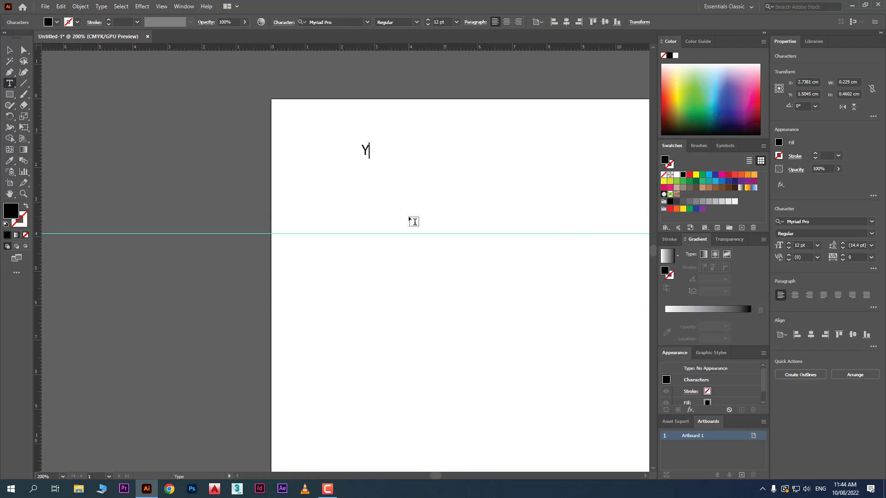
pyautogui.write('-Axis = Up & Dowm')
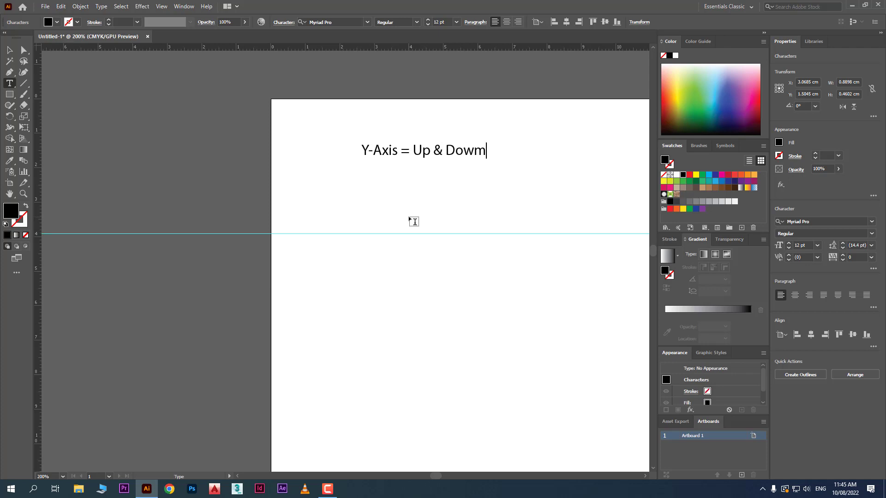
pyautogui.press('BackSpace')
pyautogui.write('n')
pyautogui.click(9, 49)
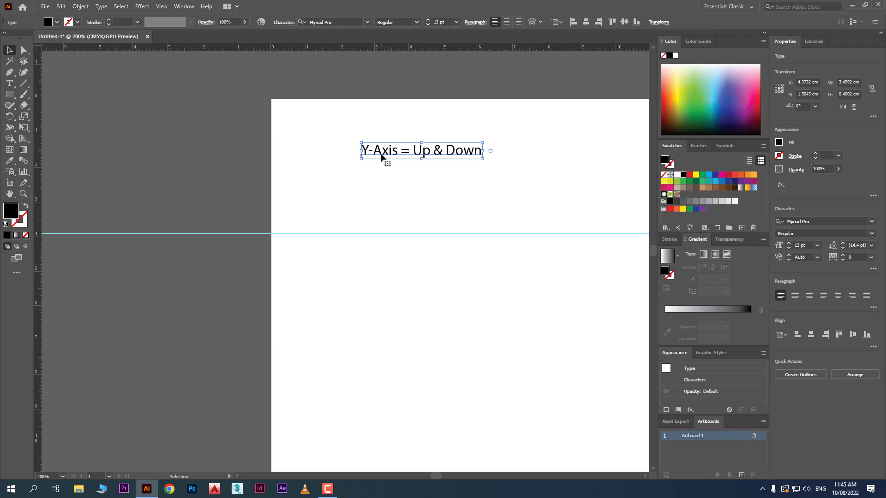
# - Move the text off the artboard's left side and change "Y-Axis" to "Y value"
pyautogui.moveTo(384, 156); pyautogui.dragTo(172, 150)
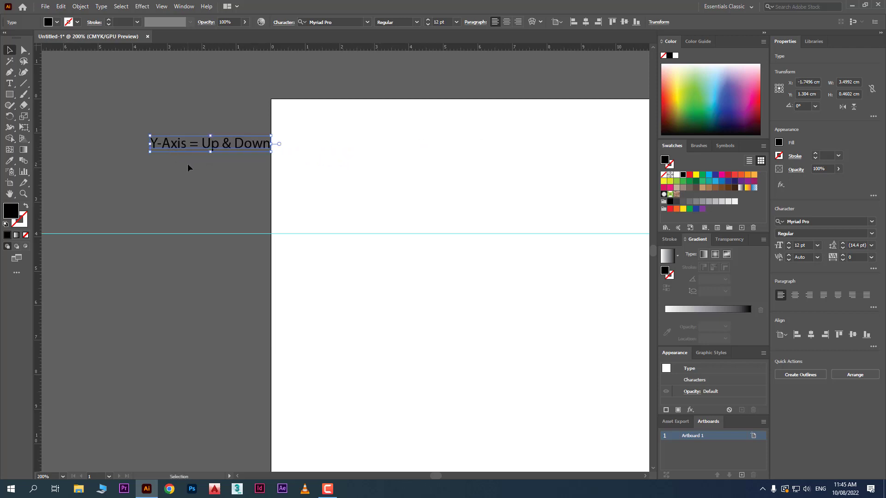
pyautogui.click(188, 164)
pyautogui.click(182, 151)
pyautogui.click(808, 93)
pyautogui.doubleClick(170, 144)
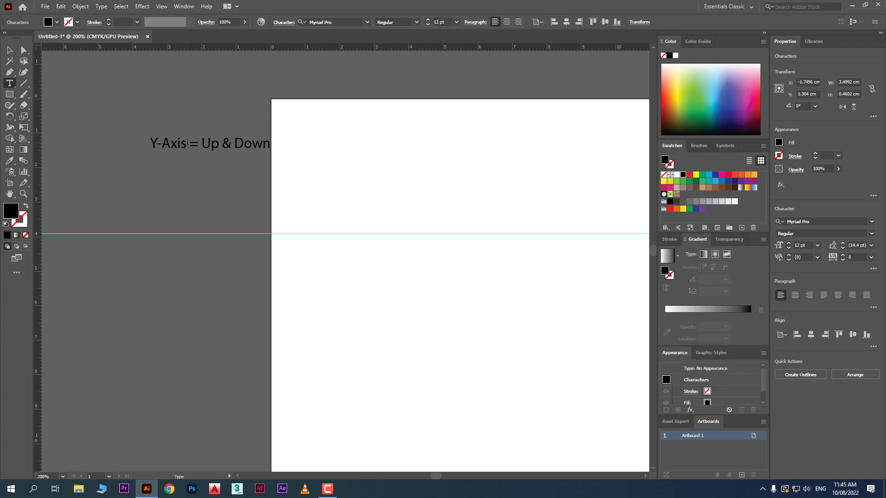
pyautogui.moveTo(187, 144); pyautogui.dragTo(102, 137)
pyautogui.write('Y valu')
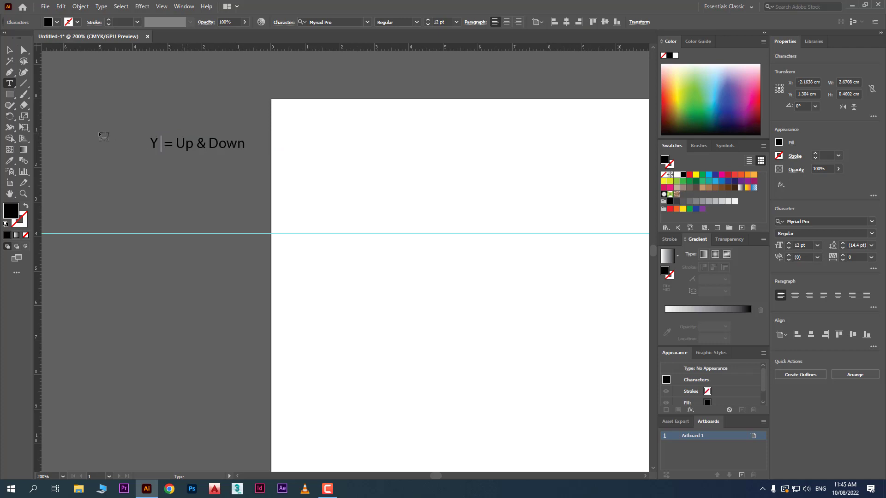
pyautogui.write('e')
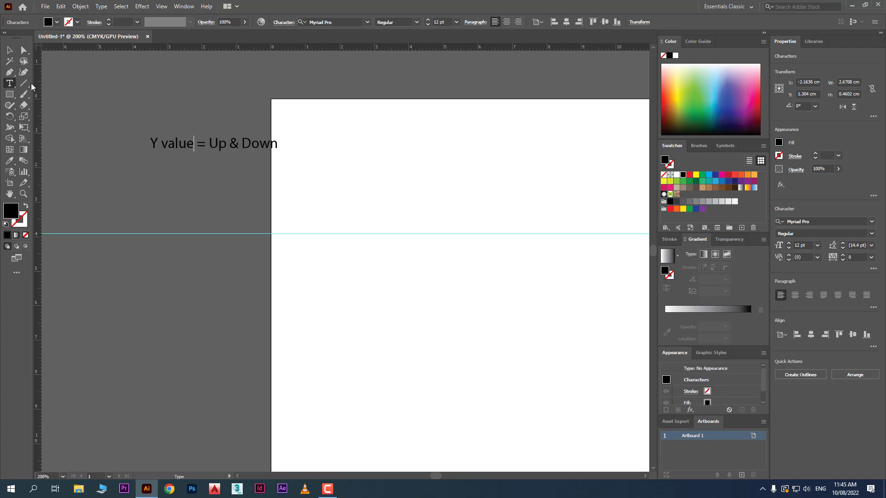
pyautogui.click(10, 50)
pyautogui.click(109, 162)
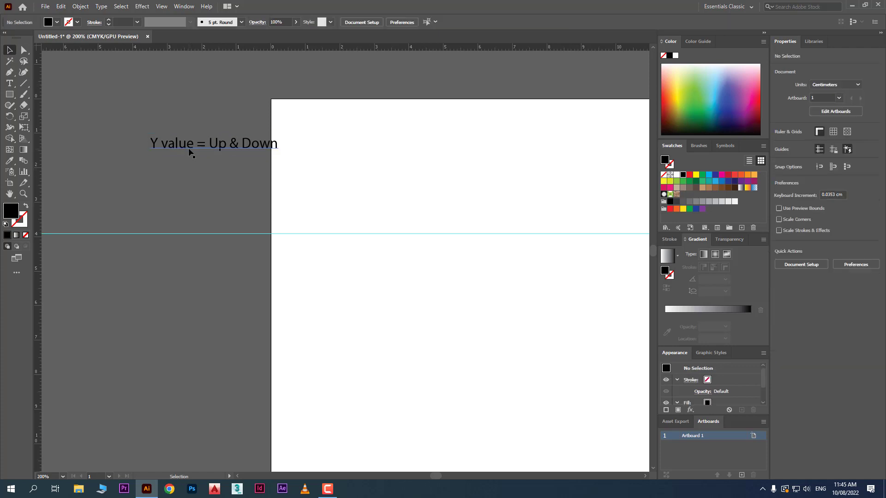
# - Duplicate the text line directly below itself and edit the copy to read "X value = Left & Right Movement"
pyautogui.keyDown('alt'); pyautogui.moveTo(190, 146); pyautogui.dragTo(89, 160); pyautogui.keyUp('alt')
pyautogui.tripleClick(180, 165)
pyautogui.click(161, 160)
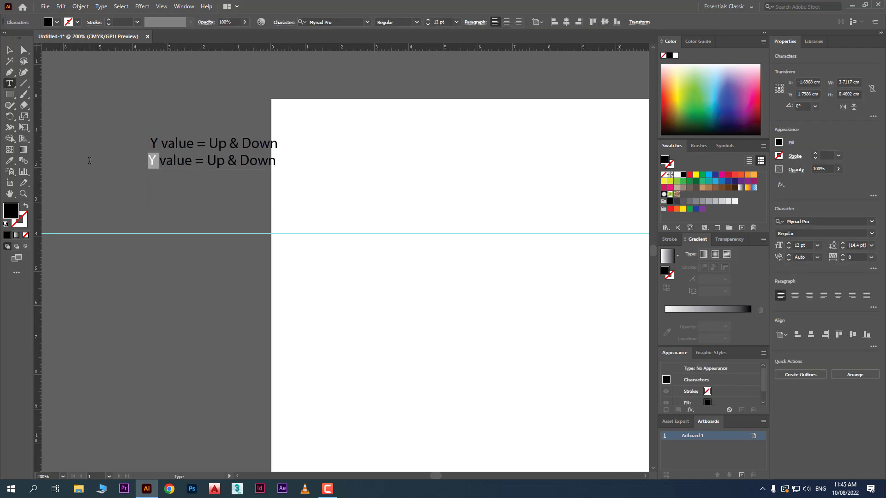
pyautogui.write('X')
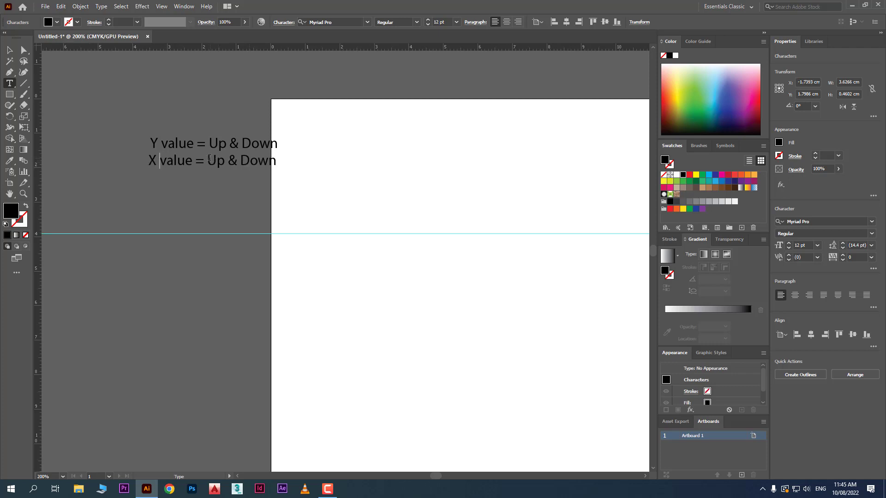
pyautogui.moveTo(208, 160); pyautogui.dragTo(333, 151)
pyautogui.write('Left ')
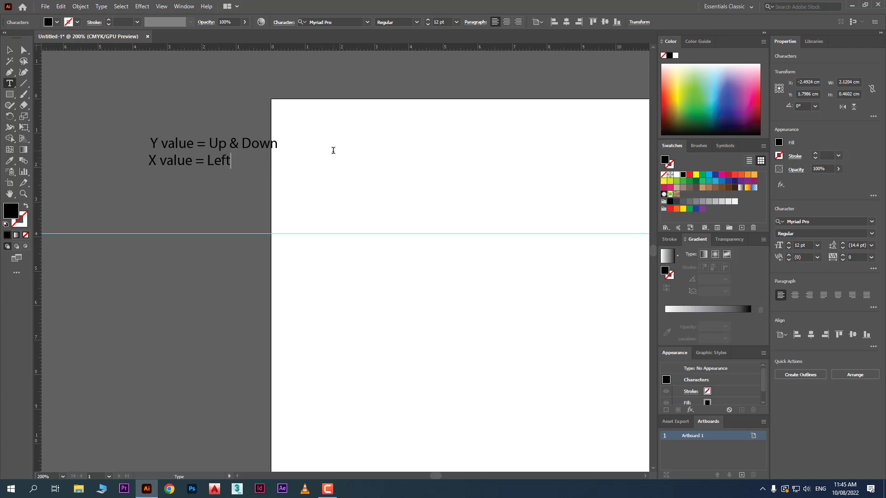
pyautogui.write('& Right Movement')
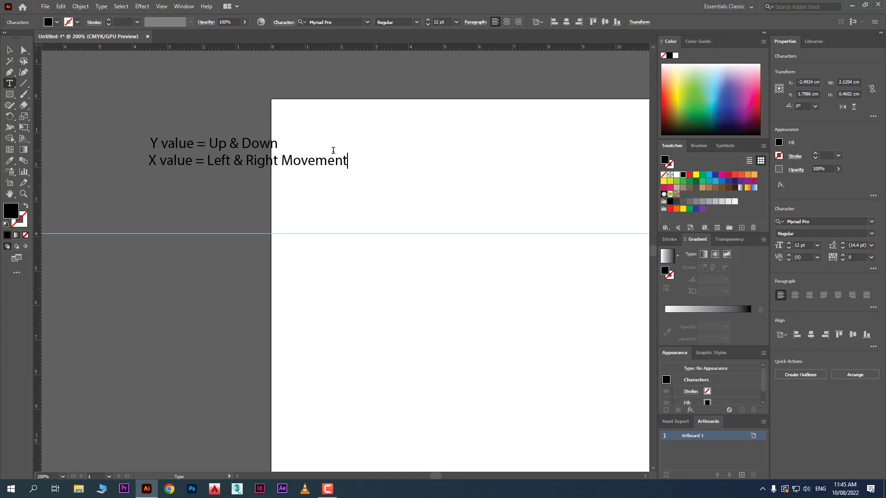
pyautogui.press('Escape')
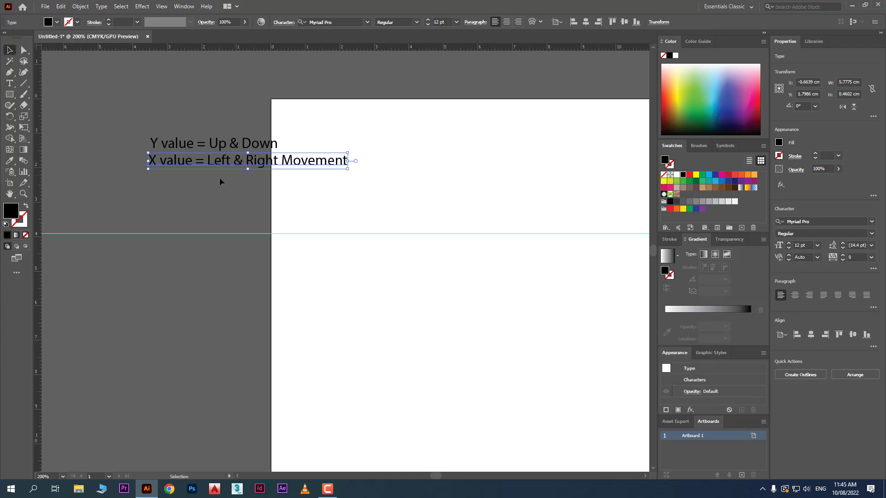
# - Move both text lines together onto the artboard, centred at about X 7.4 cm, Y 1.4 cm, and deselect them
pyautogui.click(220, 182)
pyautogui.click(180, 147)
pyautogui.moveTo(179, 148); pyautogui.dragTo(459, 141)
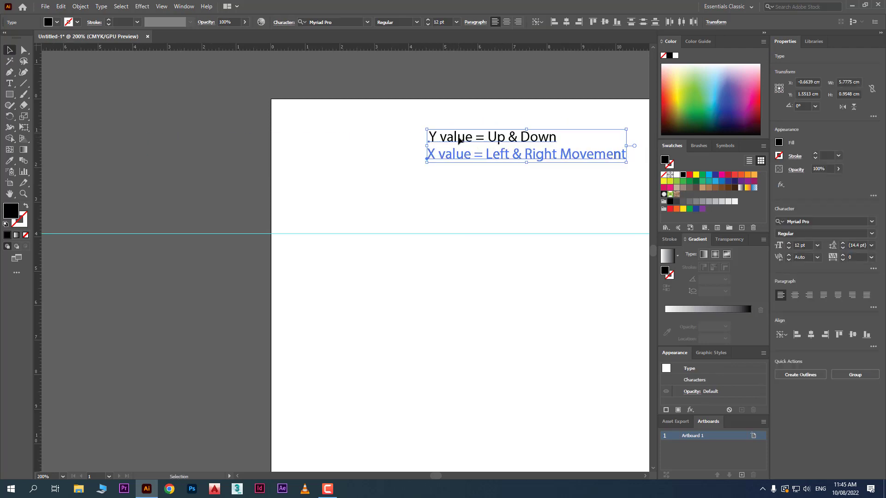
pyautogui.click(443, 295)
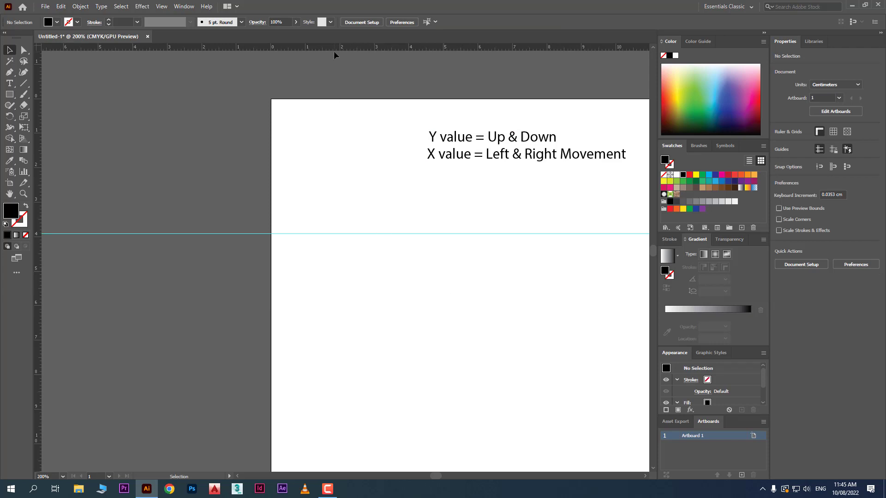
# - Place a second horizontal guide and set its Y value to 0 cm, on the artboard's upper edge
pyautogui.moveTo(335, 43); pyautogui.dragTo(338, 216)
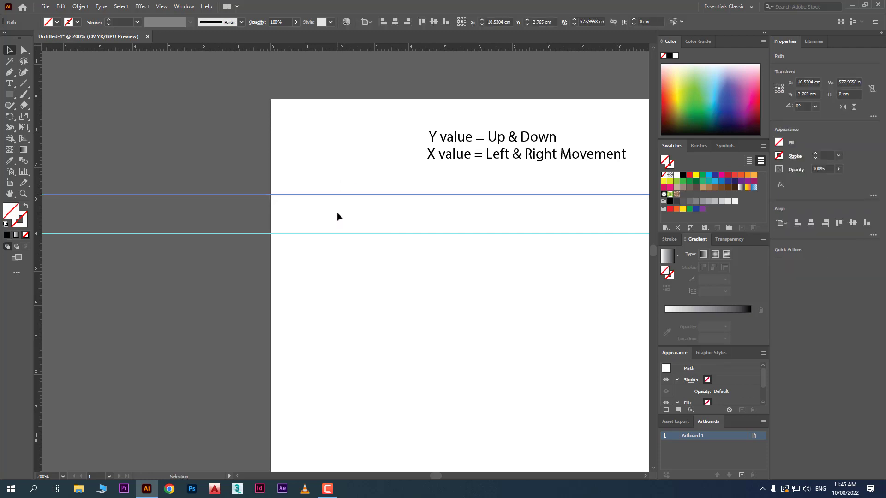
pyautogui.scroll(1, 338, 217)
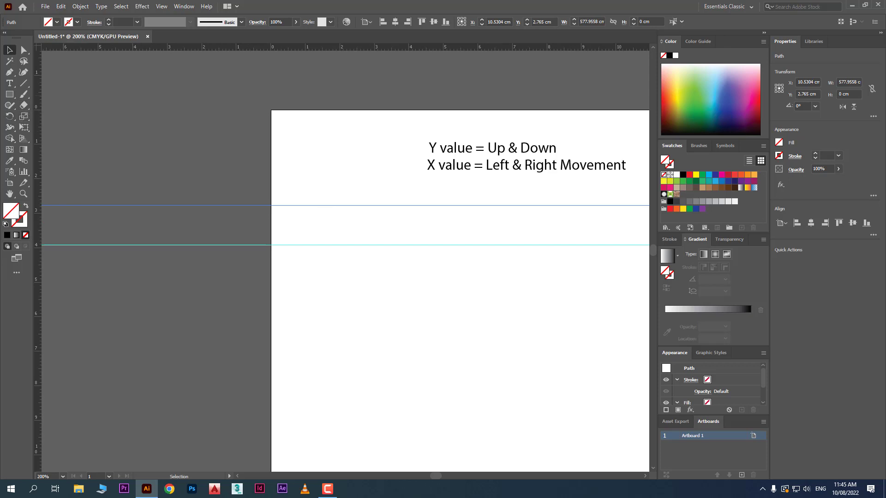
pyautogui.click(805, 93)
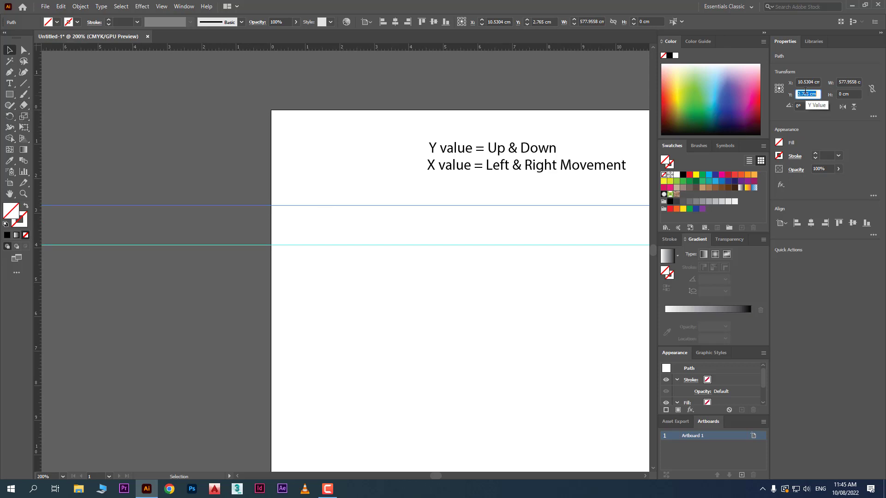
pyautogui.write('0')
pyautogui.press('Return')
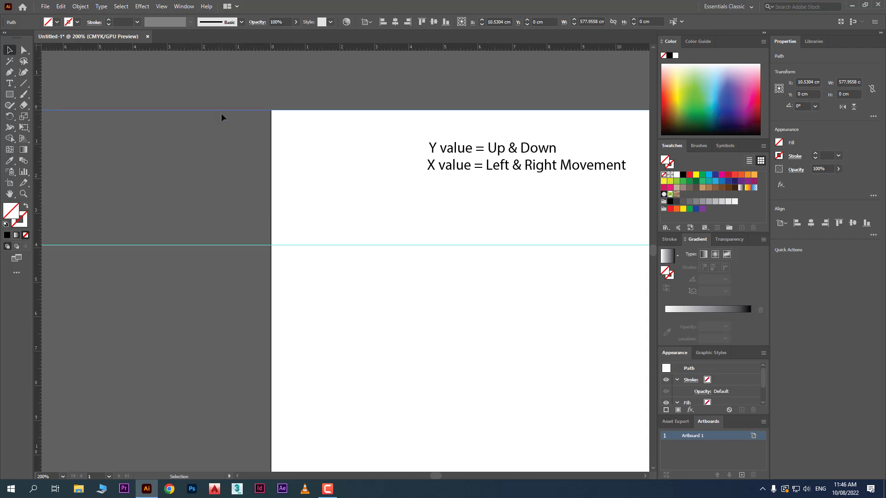
pyautogui.click(233, 130)
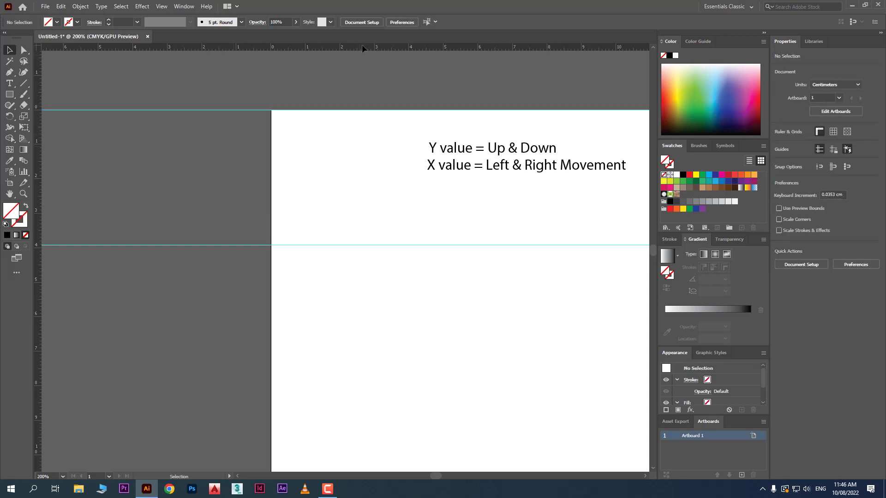
# - Add another horizontal guide between the text and the lower guide and set its Y value to 3 cm
pyautogui.moveTo(366, 47); pyautogui.dragTo(348, 214)
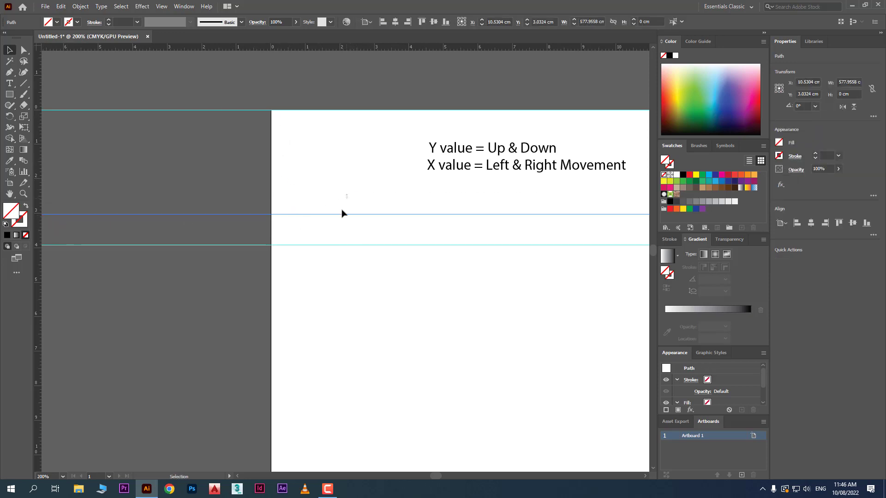
pyautogui.click(807, 94)
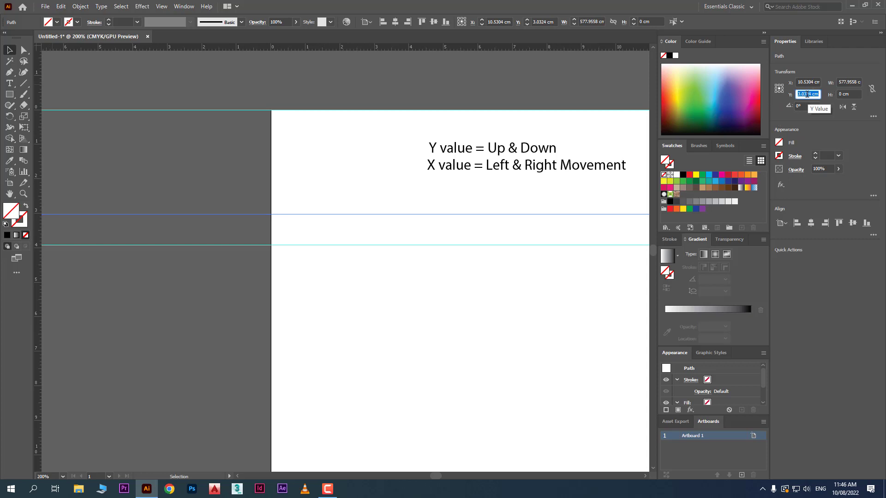
pyautogui.write('3')
pyautogui.press('Return')
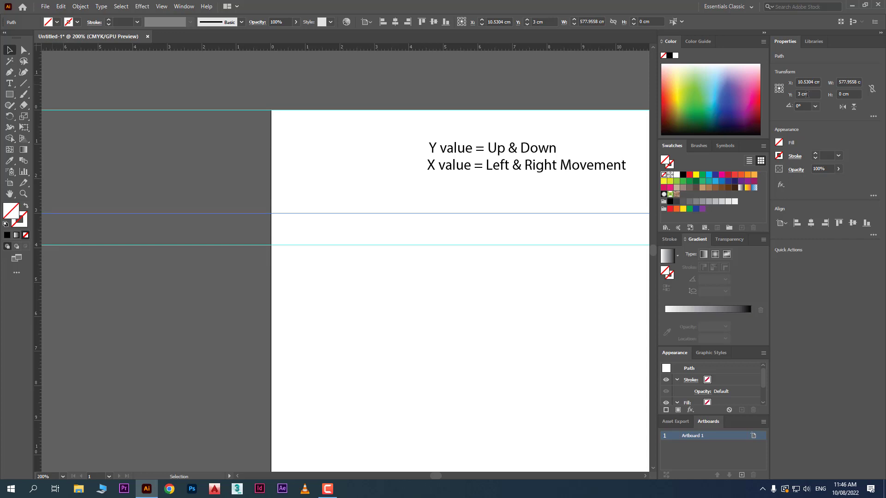
# - Select the lowest horizontal guide and set its Y value to exactly 4 cm
pyautogui.moveTo(338, 284); pyautogui.dragTo(296, 232)
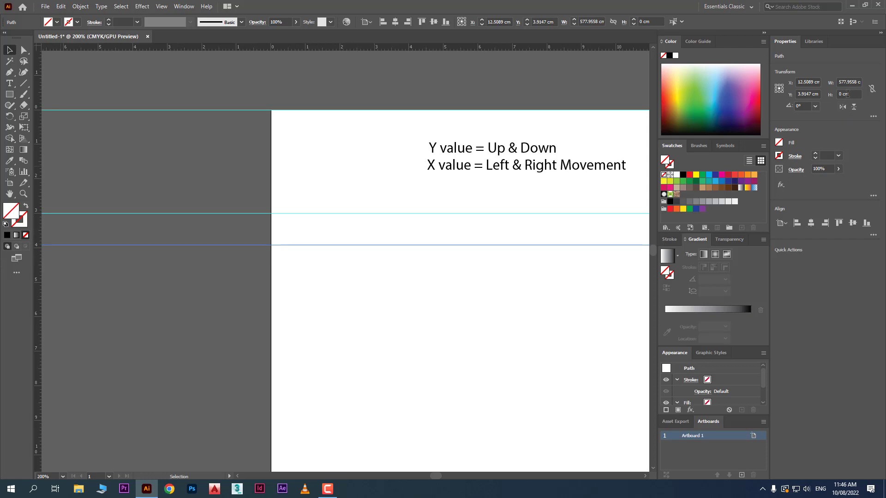
pyautogui.click(816, 94)
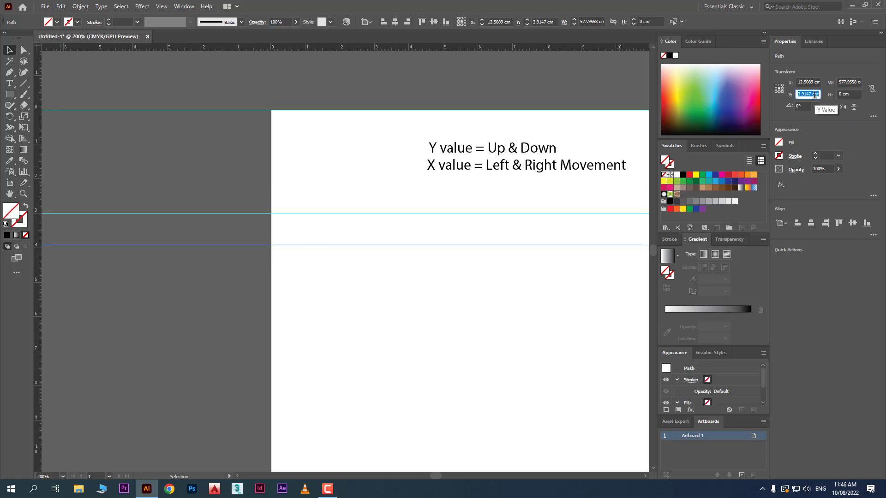
pyautogui.write('4')
pyautogui.press('Return')
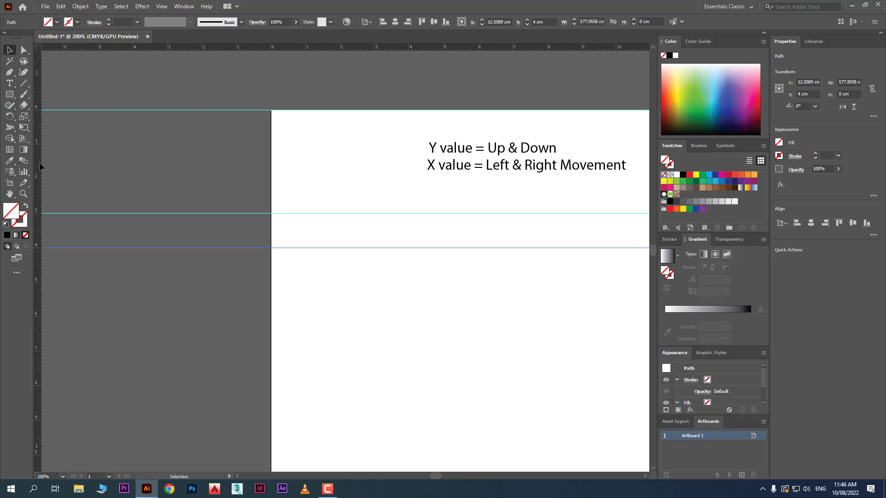
# - Add a vertical guide to the artboard from the ruler, set its X value to 0 cm and deselect it
pyautogui.moveTo(40, 162); pyautogui.dragTo(292, 308)
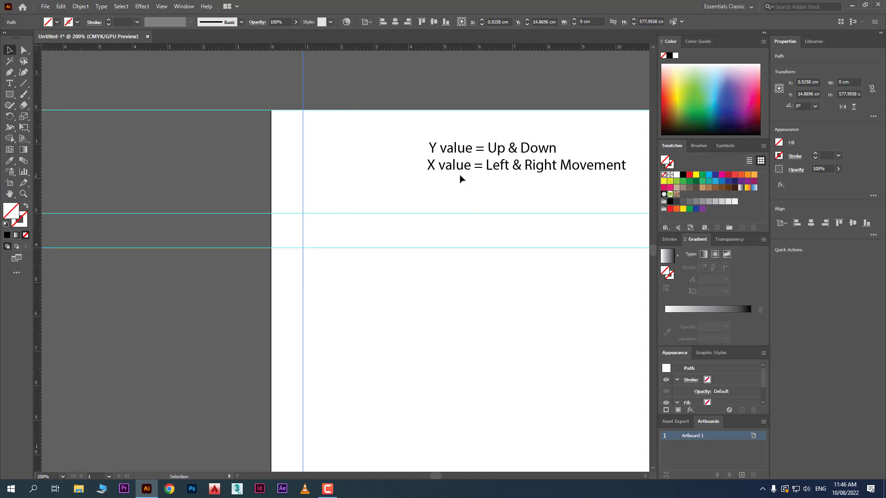
pyautogui.click(805, 81)
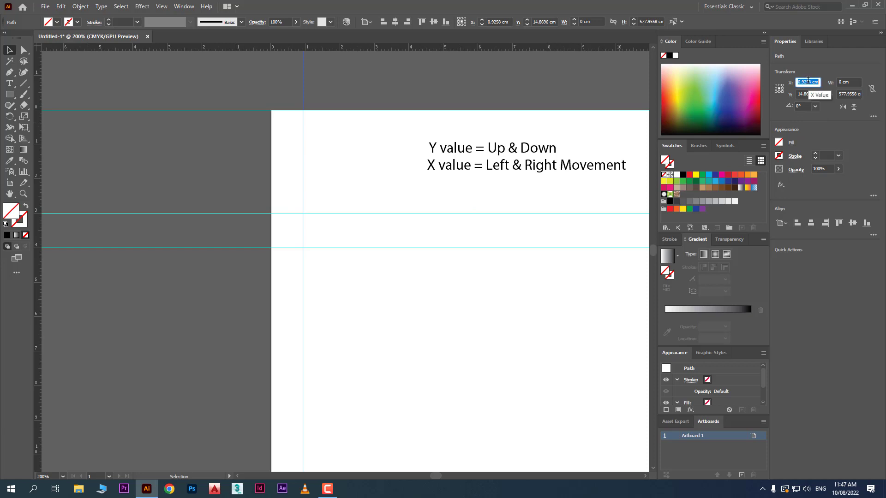
pyautogui.write('0')
pyautogui.press('Return')
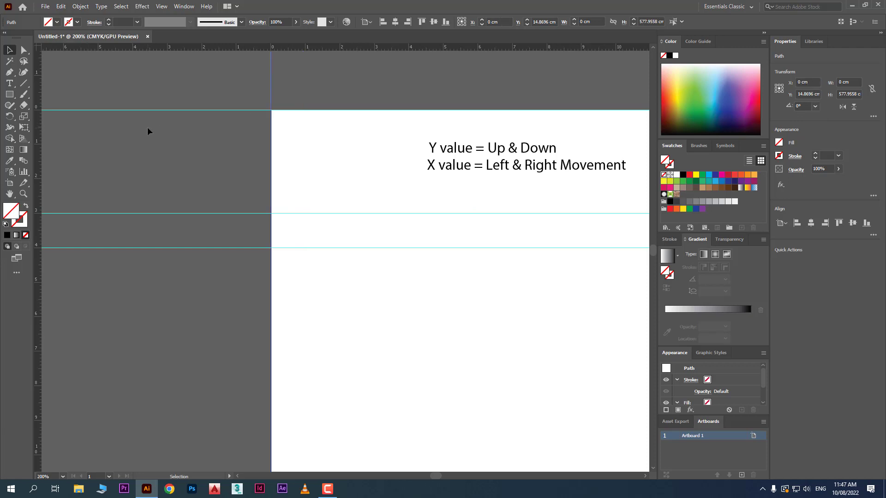
pyautogui.click(286, 84)
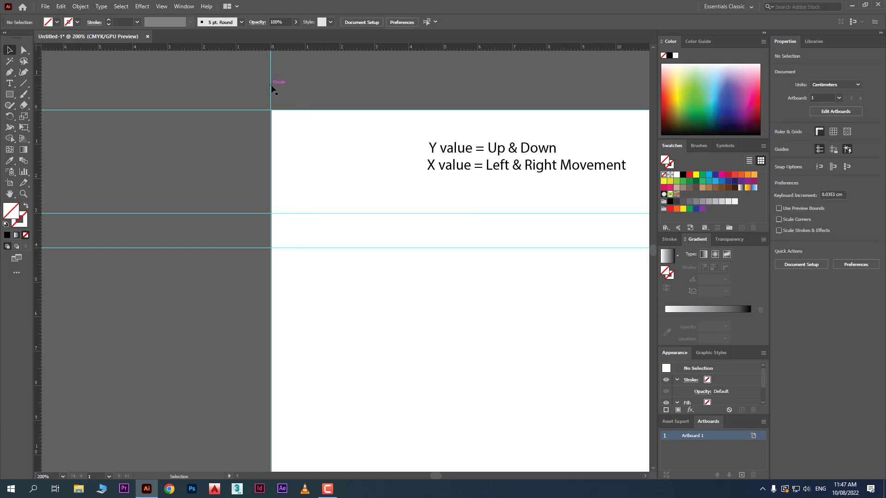
# - Duplicate the vertical guide on the artboard's left edge and set the copy's X value to 3 cm
pyautogui.moveTo(272, 89); pyautogui.dragTo(342, 94)
pyautogui.click(803, 81)
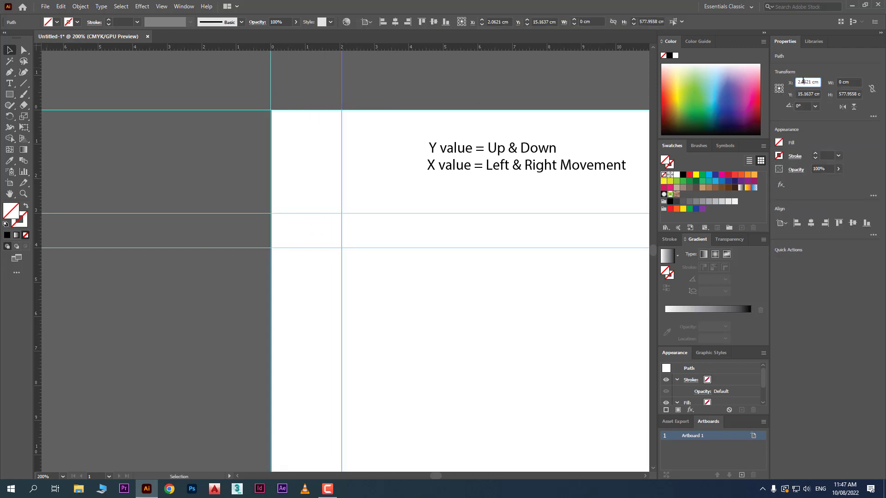
pyautogui.write('3')
pyautogui.press('Return')
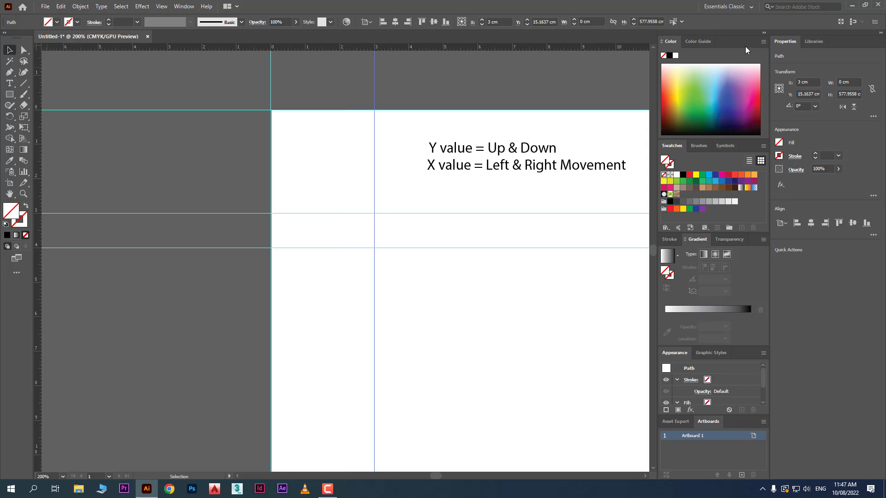
# - Draw a 3 x 3 cm square snapped to the guides in the artboard's upper-left corner, fill it dark blue and deselect it
pyautogui.click(9, 95)
pyautogui.moveTo(272, 111); pyautogui.dragTo(374, 213)
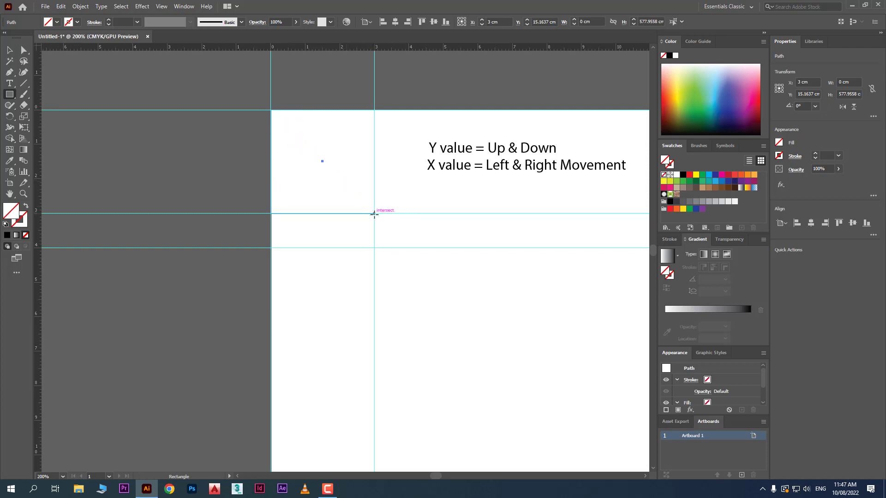
pyautogui.click(695, 95)
pyautogui.click(694, 94)
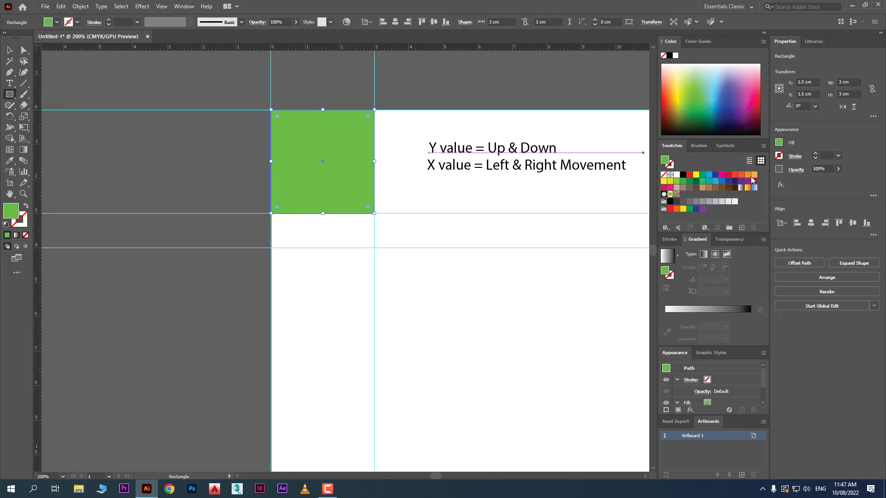
pyautogui.click(715, 174)
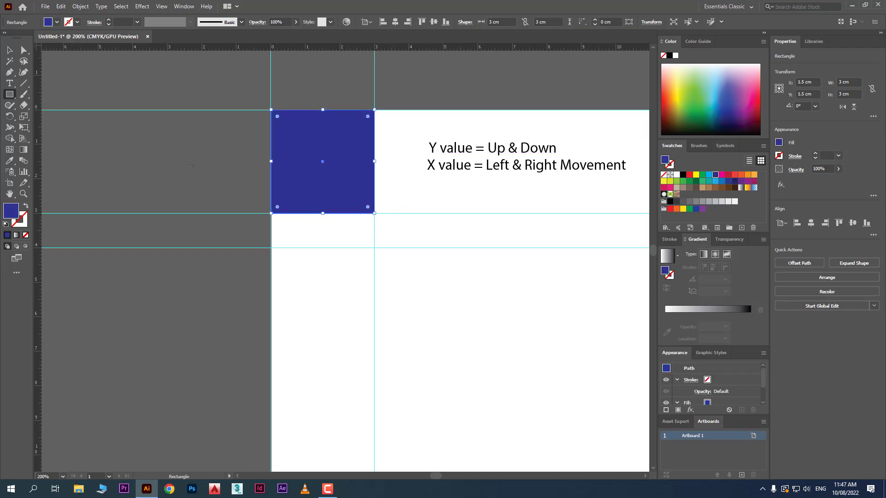
pyautogui.click(9, 49)
pyautogui.click(498, 298)
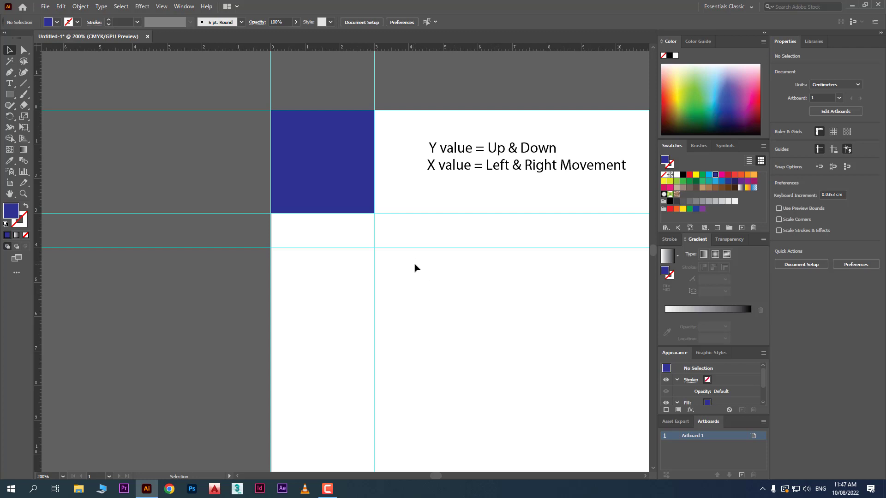
# - Examine the Y value of the lowest horizontal guide, leaving it deselected
pyautogui.moveTo(433, 477); pyautogui.dragTo(435, 476)
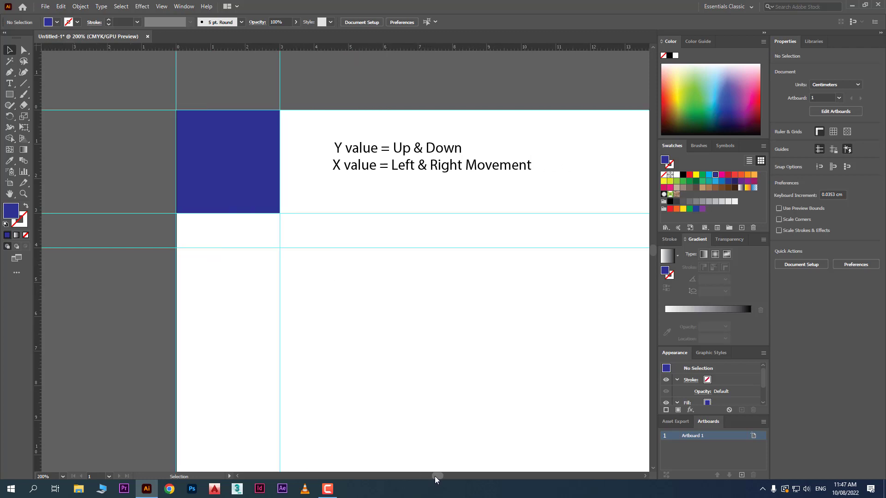
pyautogui.click(352, 249)
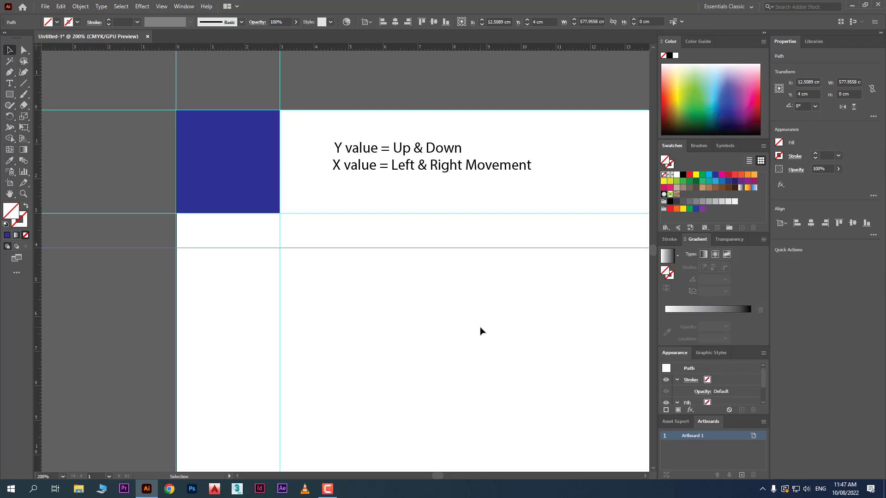
pyautogui.click(474, 296)
pyautogui.click(447, 248)
pyautogui.click(813, 94)
pyautogui.click(548, 272)
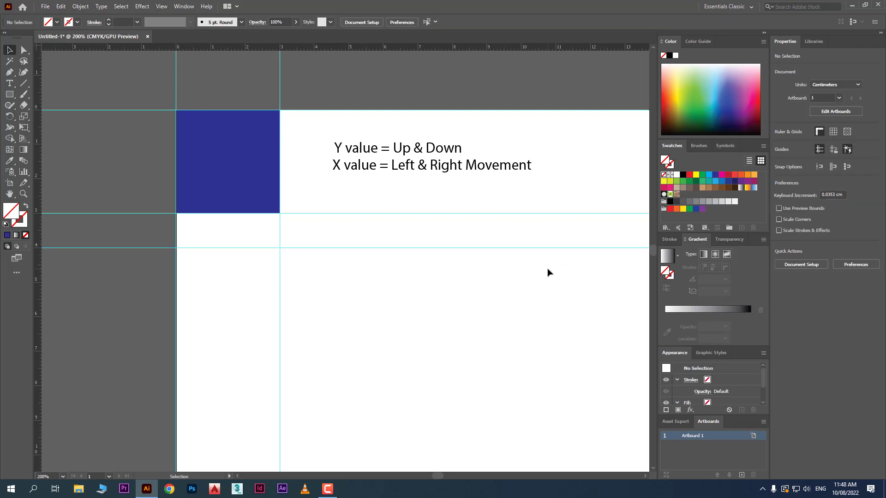
pyautogui.click(538, 248)
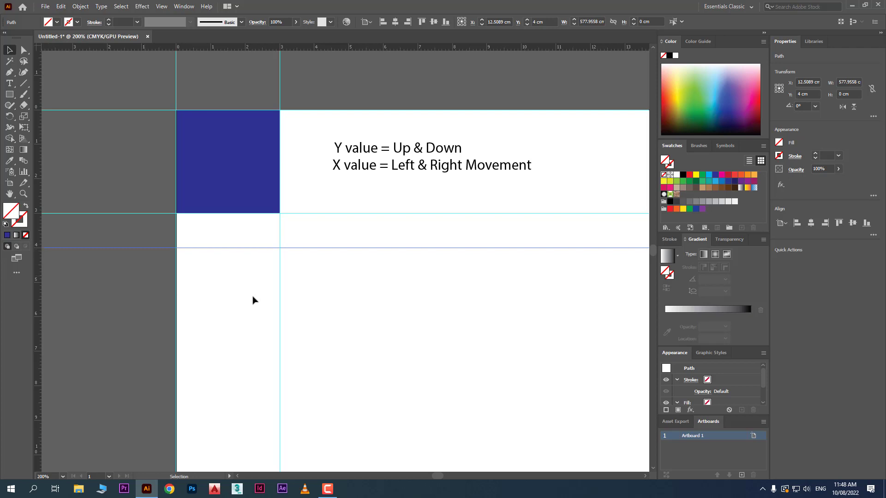
pyautogui.click(439, 309)
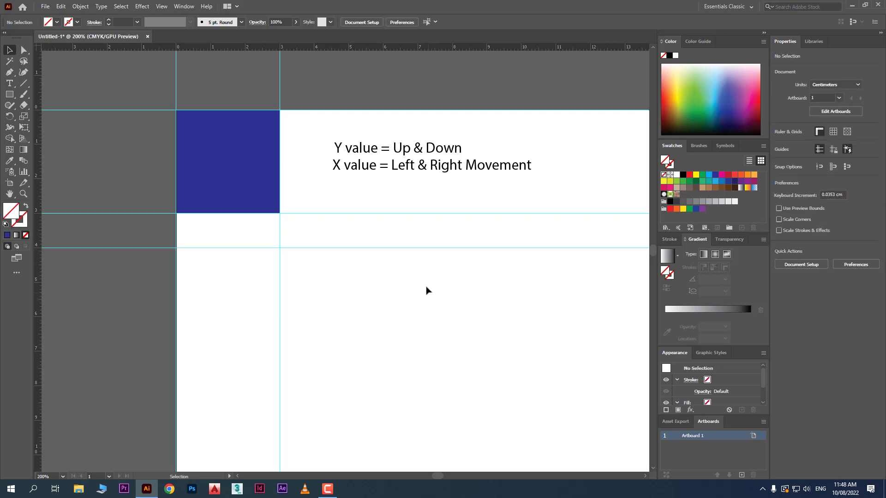
# - Duplicate the lowest horizontal guide just below itself and set the copy's Y value to 5 cm
pyautogui.click(423, 247)
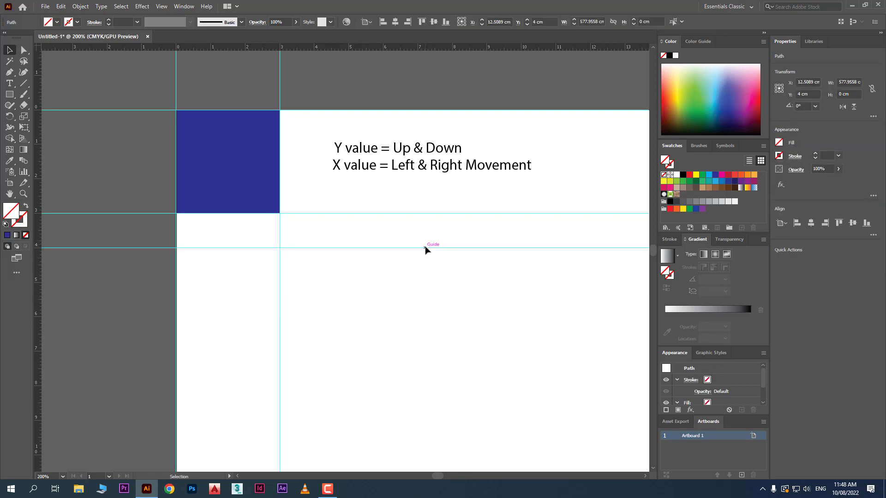
pyautogui.moveTo(424, 248); pyautogui.dragTo(426, 262)
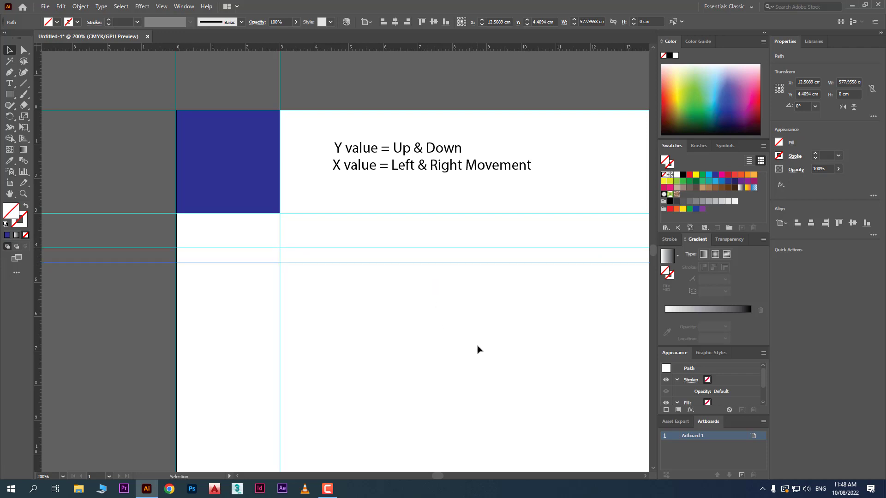
pyautogui.click(124, 248)
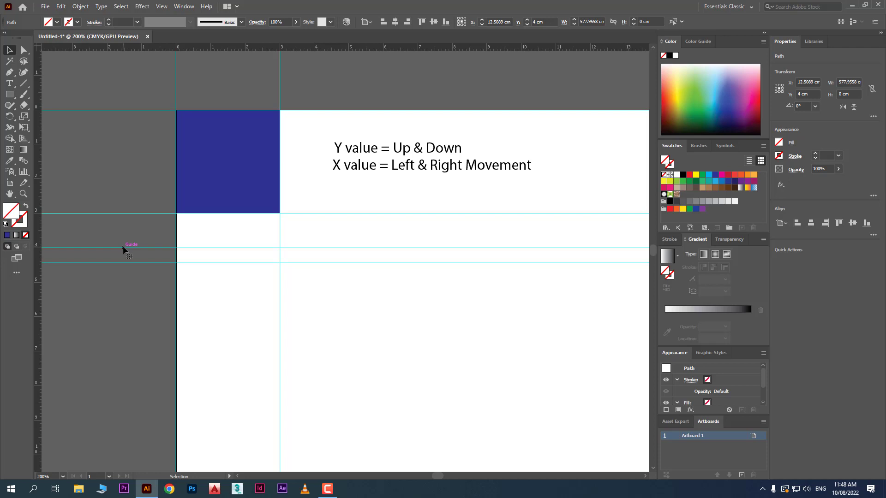
pyautogui.click(123, 246)
pyautogui.click(121, 261)
pyautogui.click(806, 94)
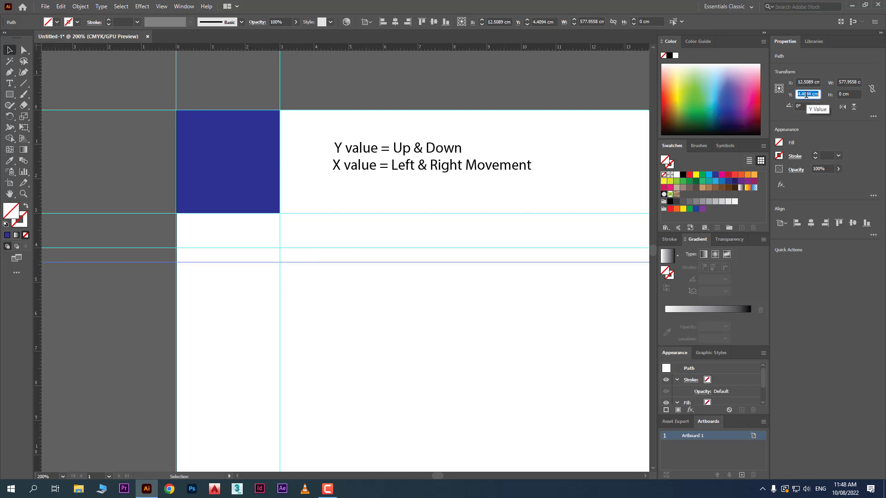
pyautogui.write('5')
pyautogui.press('Return')
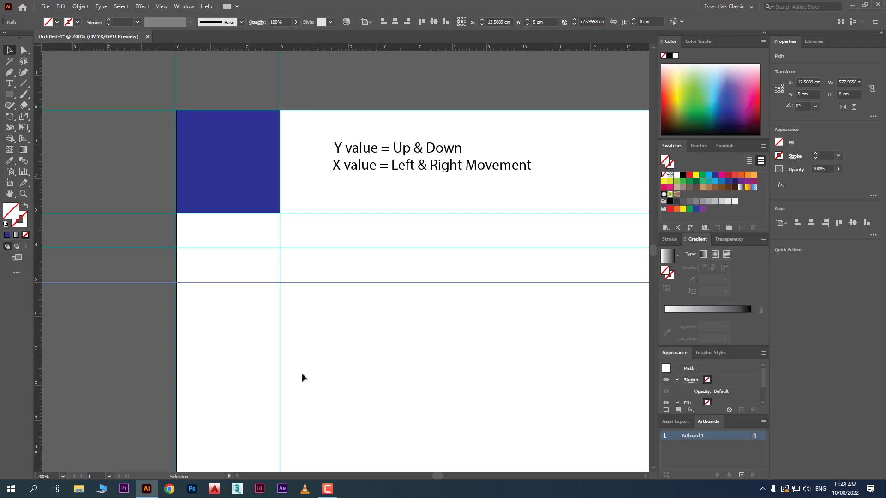
# - Duplicate the 5 cm horizontal guide just below itself and set the copy's Y value to 7 cm
pyautogui.click(335, 282)
pyautogui.click(335, 282)
pyautogui.moveTo(350, 306); pyautogui.dragTo(328, 269)
pyautogui.scroll(-3, 337, 342)
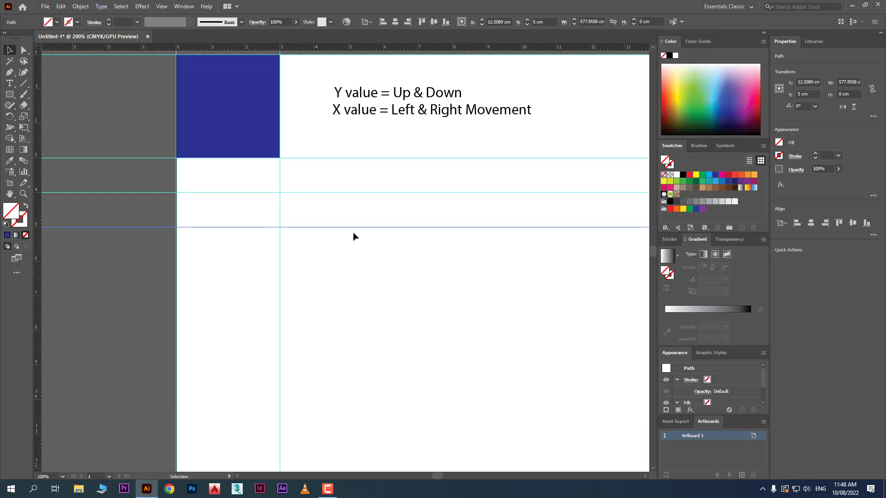
pyautogui.moveTo(356, 225); pyautogui.dragTo(357, 244)
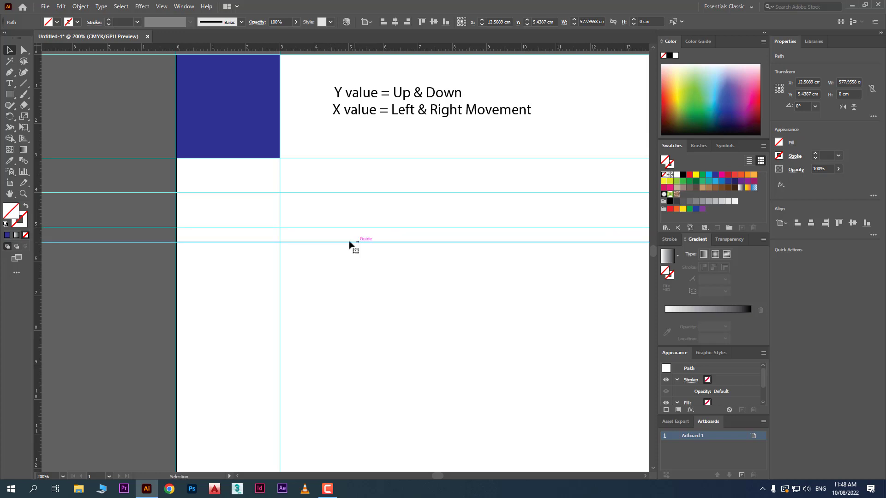
pyautogui.click(288, 227)
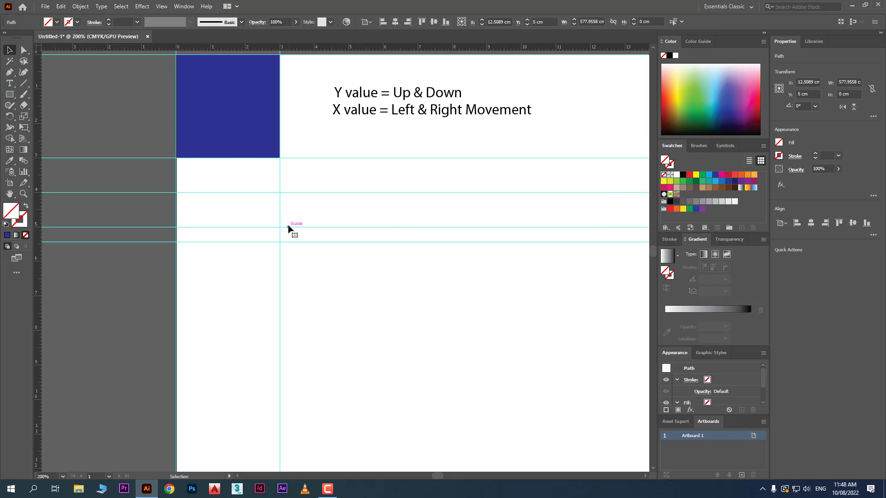
pyautogui.click(299, 242)
pyautogui.click(301, 243)
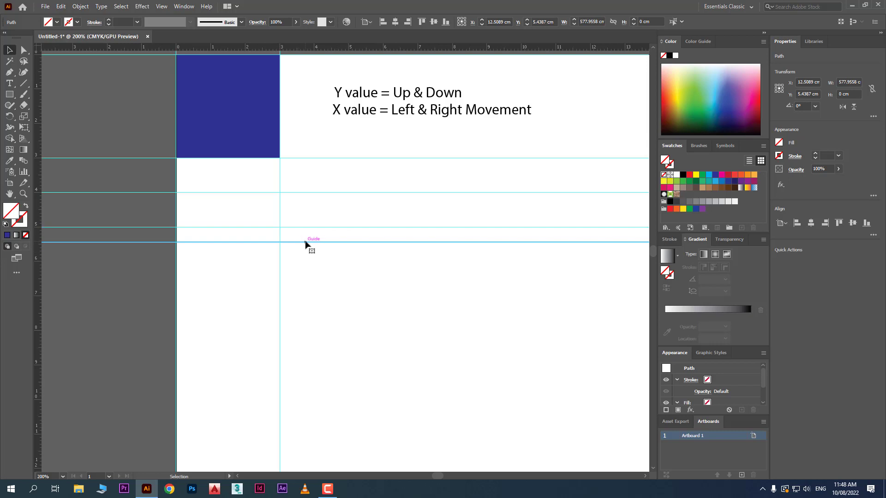
pyautogui.click(805, 94)
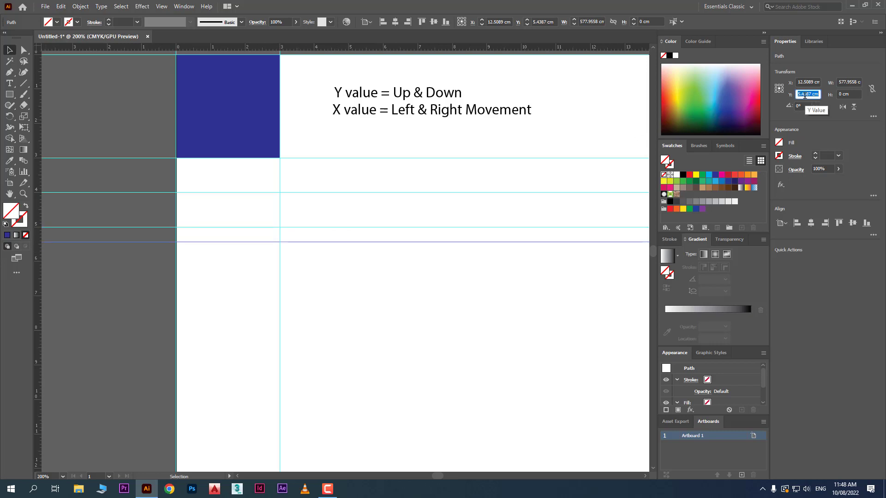
pyautogui.write('7')
pyautogui.press('Return')
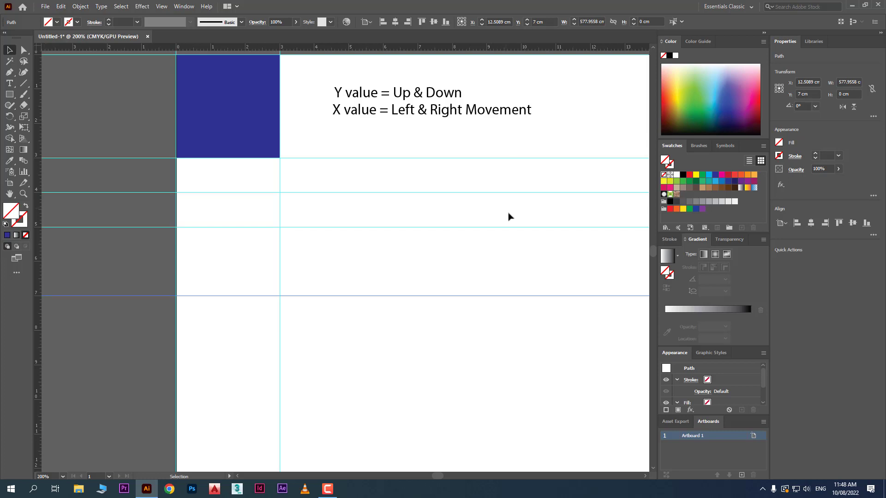
# - Select and delete the horizontal guide at 7 cm
pyautogui.moveTo(418, 356); pyautogui.dragTo(372, 279)
pyautogui.press('Delete')
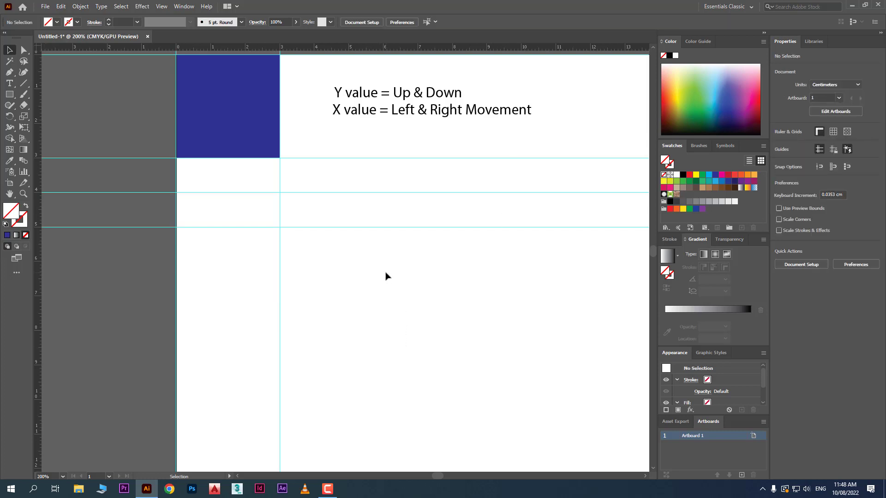
# - Duplicate the 5 cm horizontal guide down to about Y 5.6 cm, and undo the duplication
pyautogui.click(340, 228)
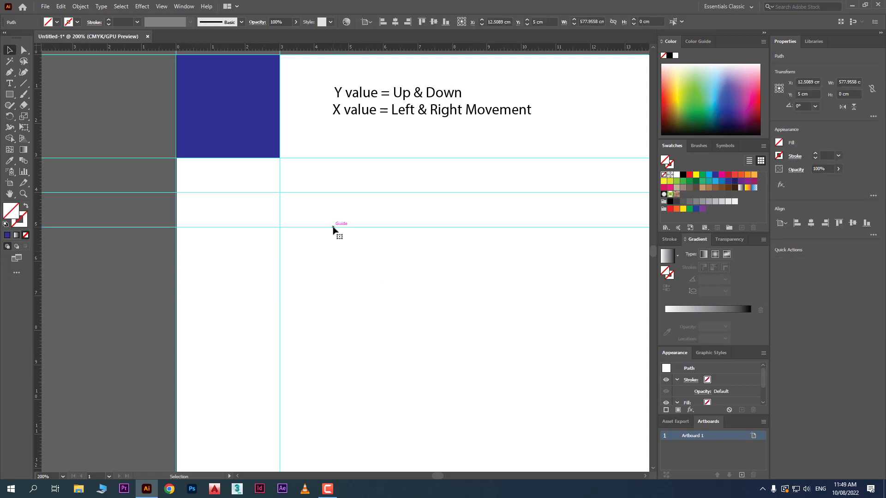
pyautogui.moveTo(333, 227); pyautogui.dragTo(340, 248)
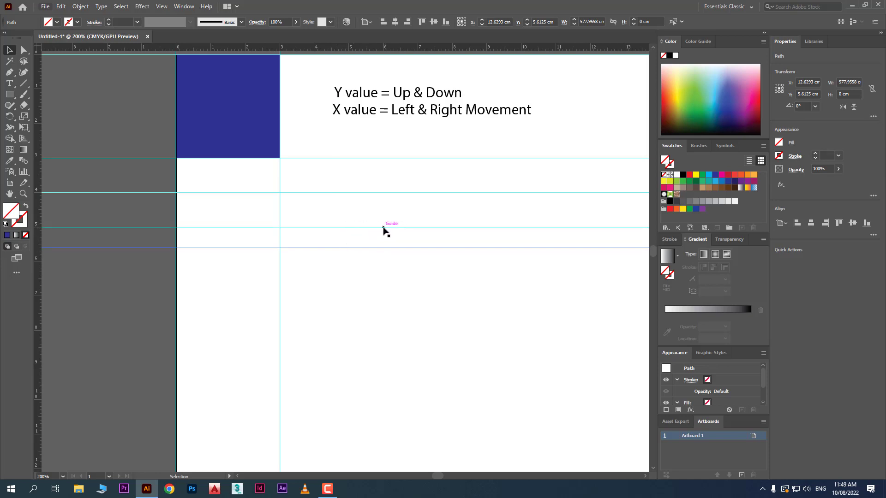
pyautogui.hotkey('ctrl', 'z')
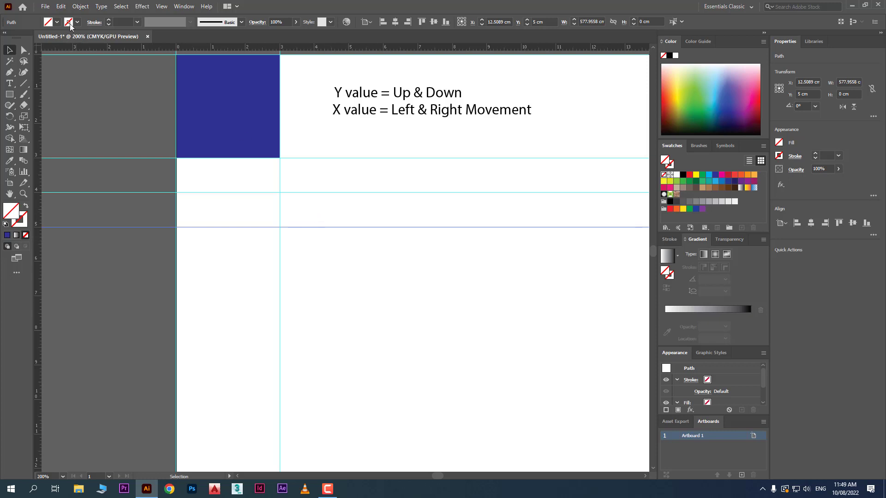
# - Copy the 5 cm horizontal guide to the clipboard, review the available paste commands and deselect the guide
pyautogui.click(61, 6)
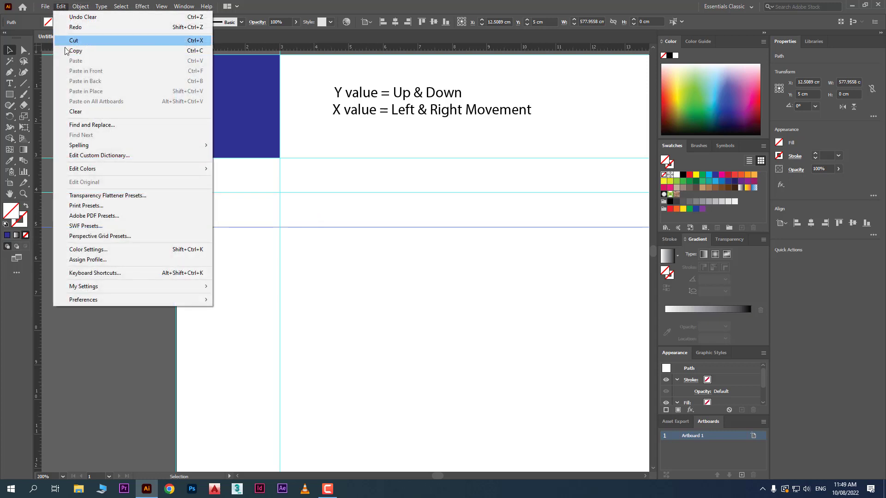
pyautogui.click(92, 53)
pyautogui.click(66, 7)
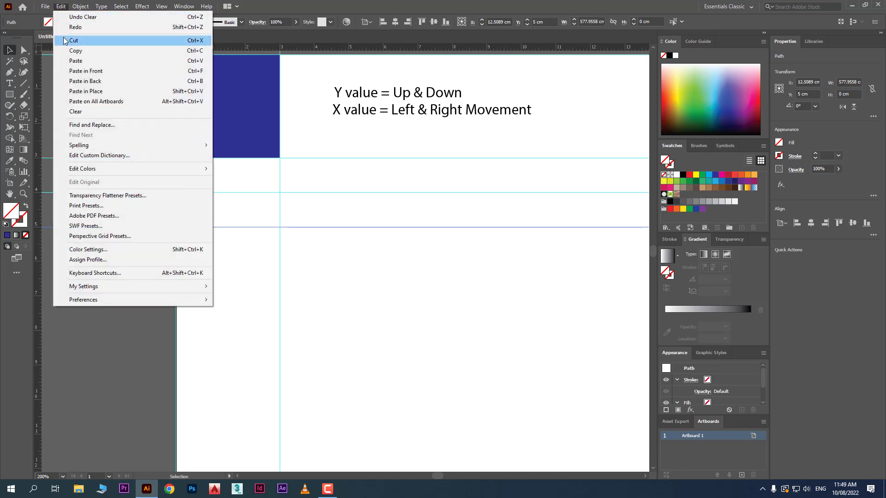
pyautogui.press('Escape')
pyautogui.click(144, 67)
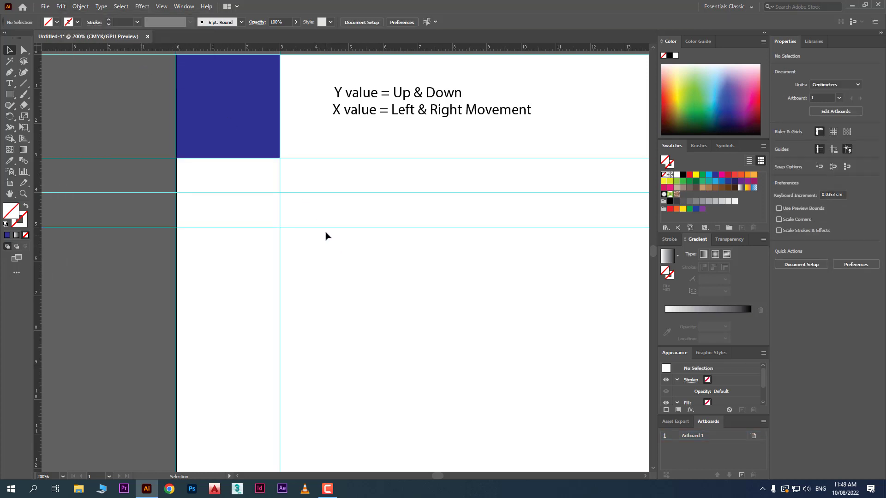
# - Duplicate the 5 cm horizontal guide, placing the copy at about Y 5.8 cm
pyautogui.keyDown('alt'); pyautogui.moveTo(326, 228); pyautogui.dragTo(354, 256); pyautogui.keyUp('alt')
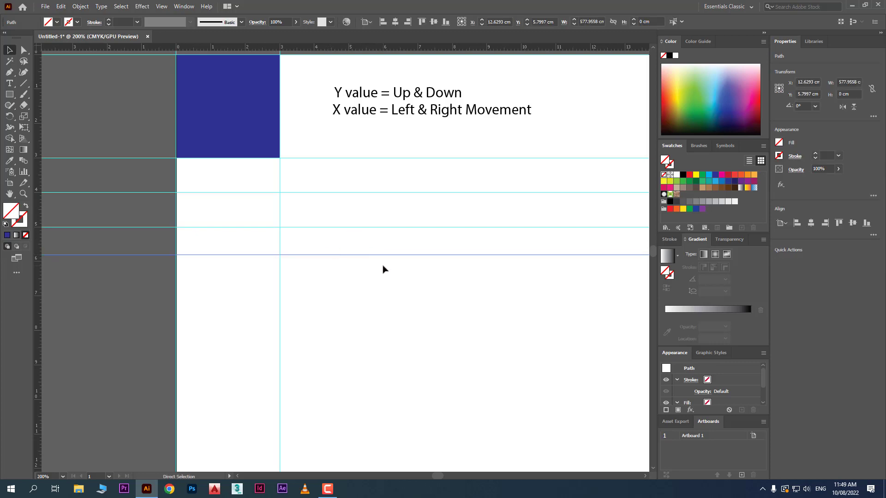
# - Undo the freehand guide duplication and place an exact copy of the 5 cm horizontal guide at Y 6 cm
pyautogui.hotkey('ctrl', 'z')
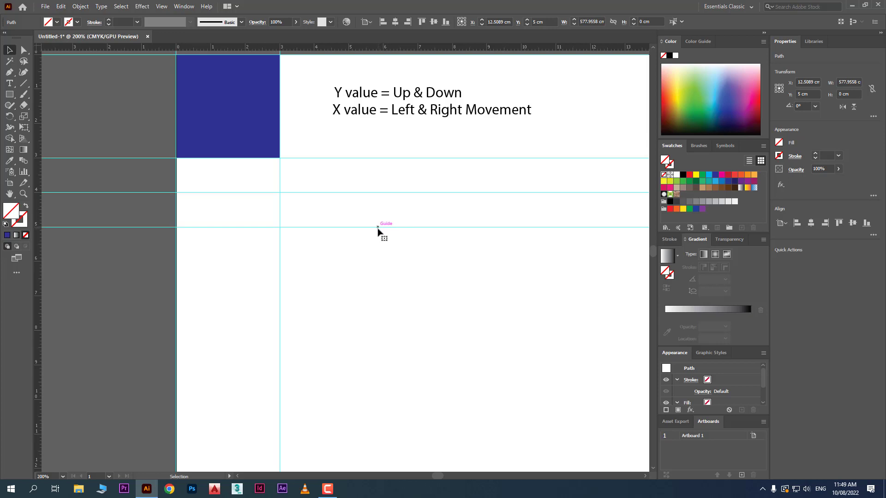
pyautogui.click(809, 94)
pyautogui.press('Return')
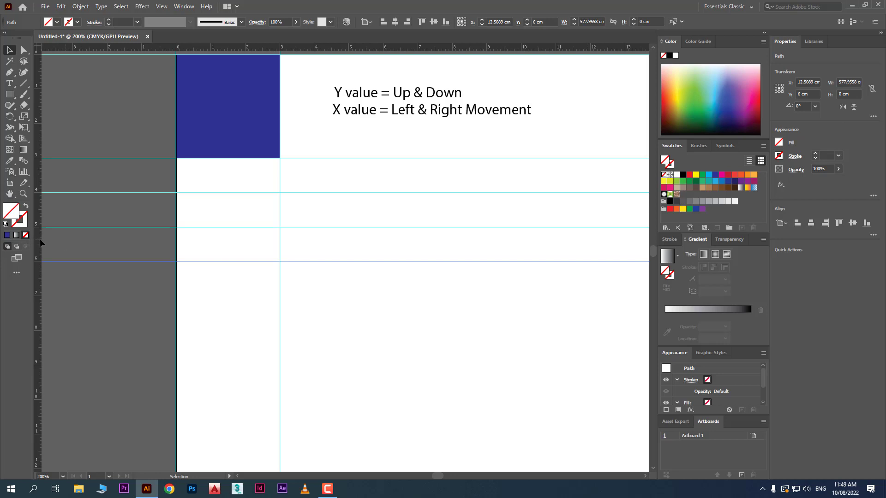
# - Add a vertical guide from the ruler and set its X position to 6 cm
pyautogui.moveTo(39, 239); pyautogui.dragTo(361, 334)
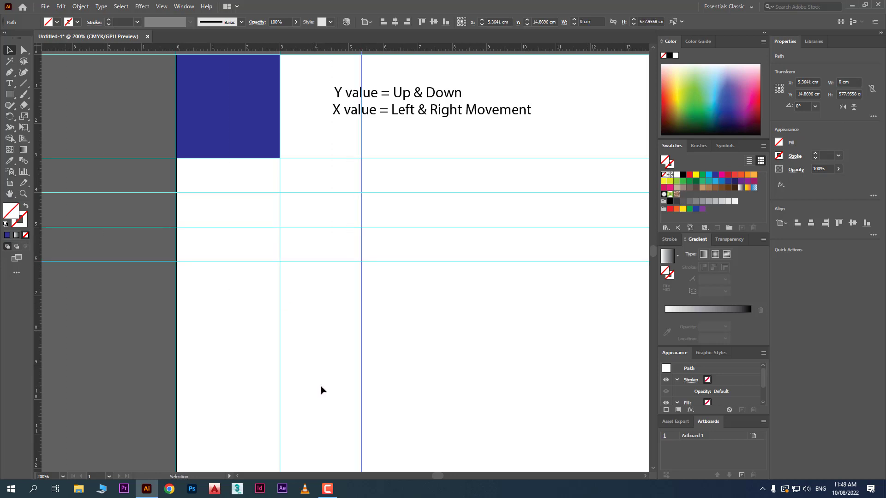
pyautogui.click(806, 83)
pyautogui.write('6')
pyautogui.press('Return')
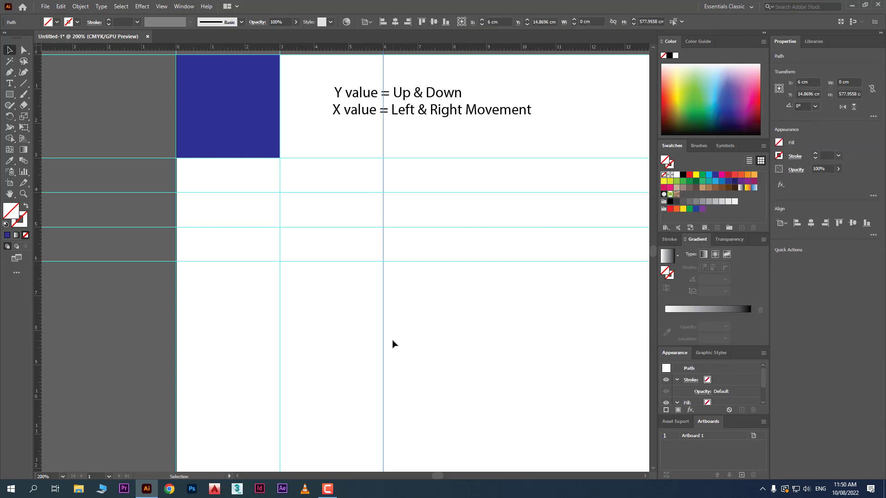
# - Move the new vertical guide to X 7 cm and subtract 2 cm from that value to place it at 5 cm
pyautogui.click(812, 82)
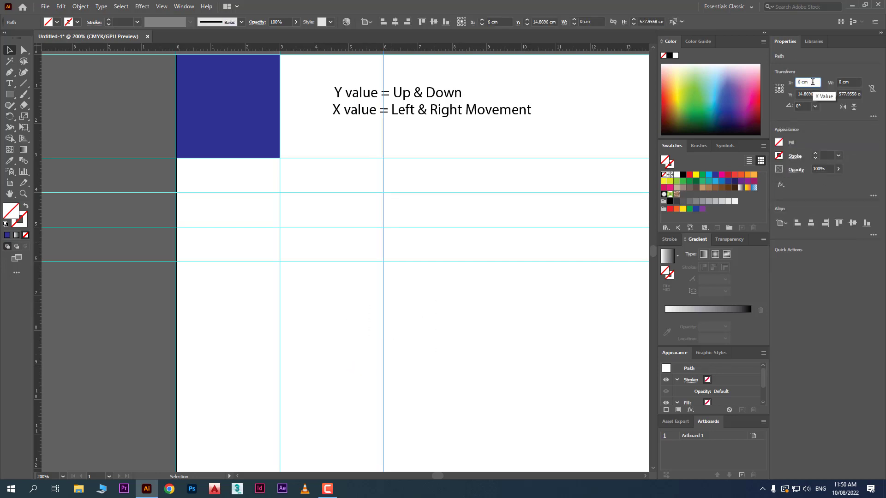
pyautogui.press('Return')
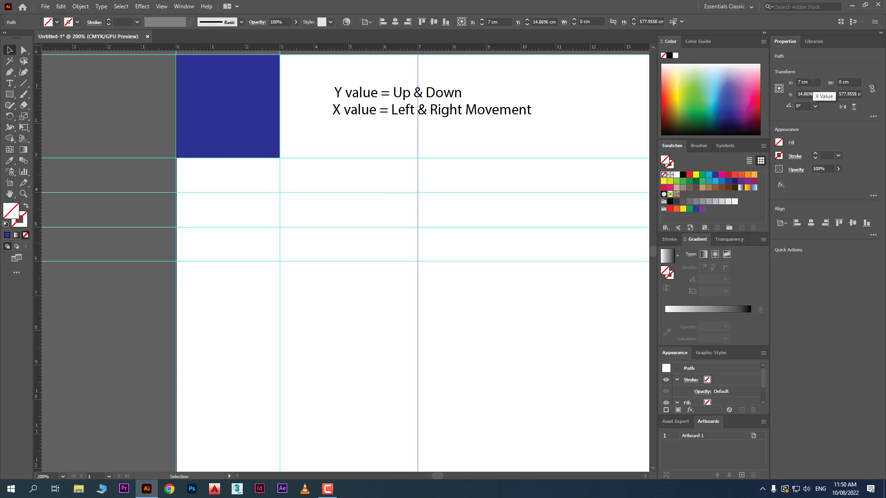
pyautogui.moveTo(453, 305); pyautogui.dragTo(399, 353)
pyautogui.click(814, 83)
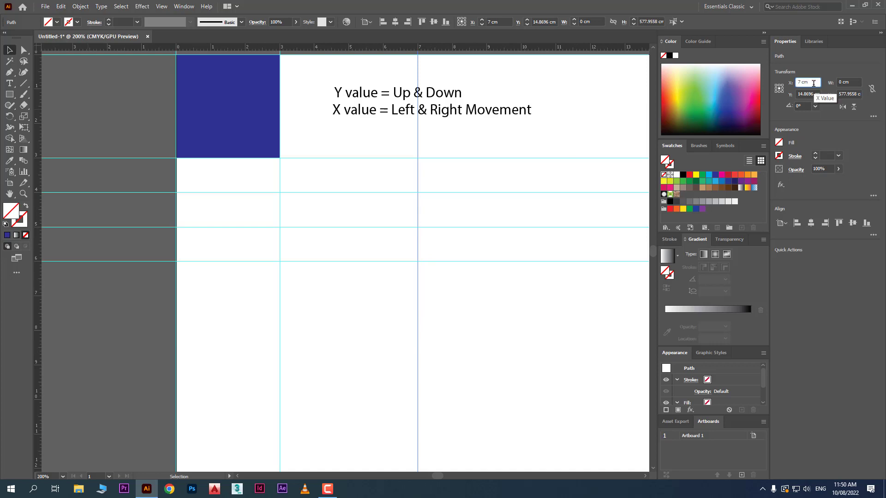
pyautogui.write('-2')
pyautogui.press('Return')
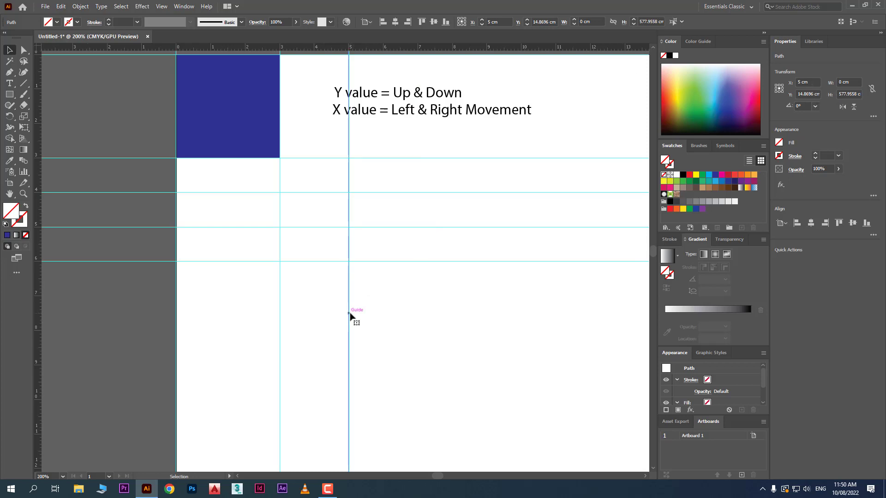
# - Copy the 5 cm vertical guide, paste it in front and set the copy's X position to 6 cm
pyautogui.click(60, 6)
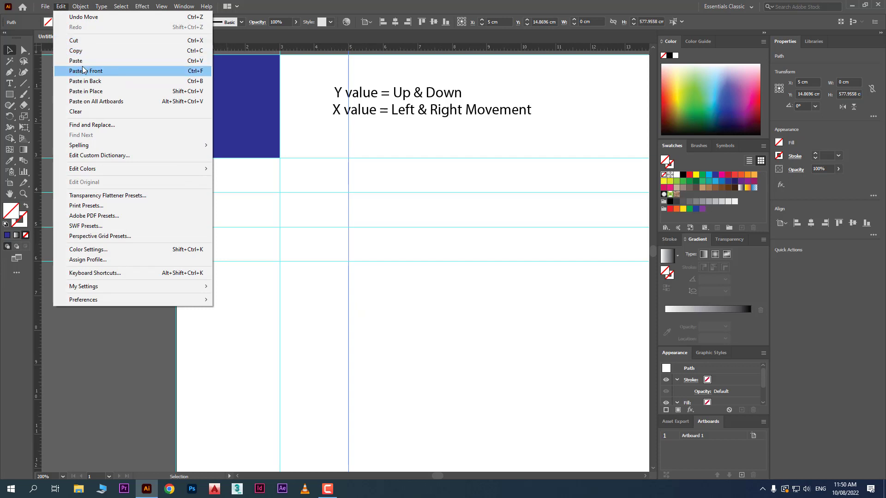
pyautogui.click(65, 6)
pyautogui.click(65, 6)
pyautogui.click(123, 70)
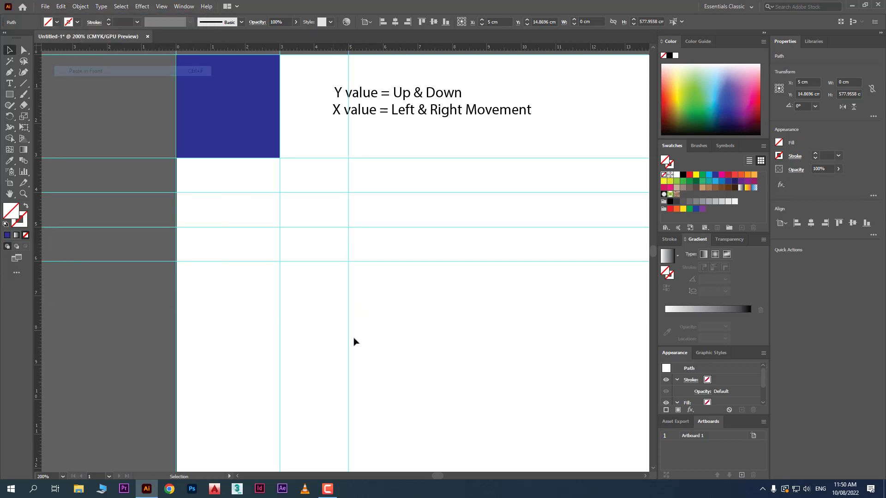
pyautogui.click(815, 83)
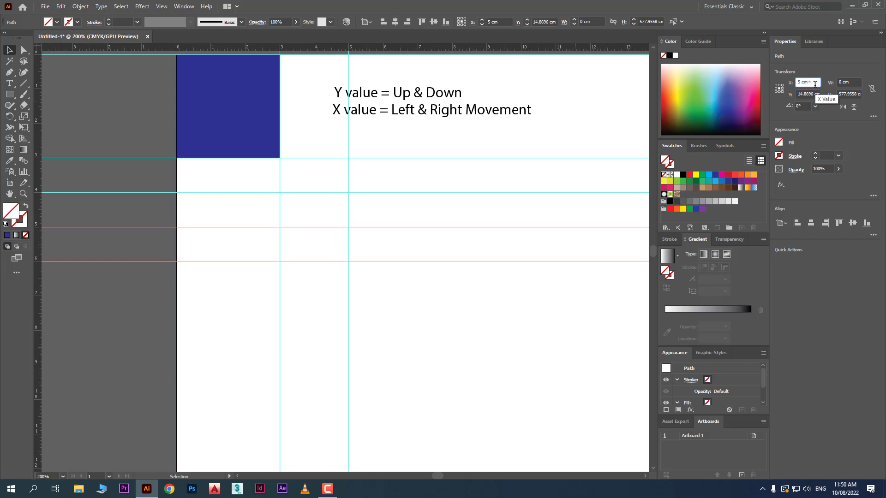
pyautogui.press('Return')
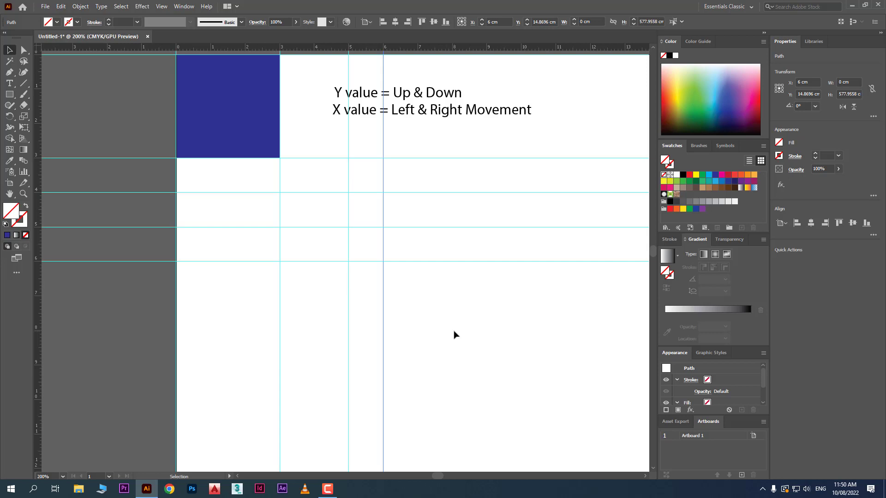
# - Review the commands for hiding, locking and releasing guides, and deselect the 6 cm vertical guide
pyautogui.scroll(3, 451, 334)
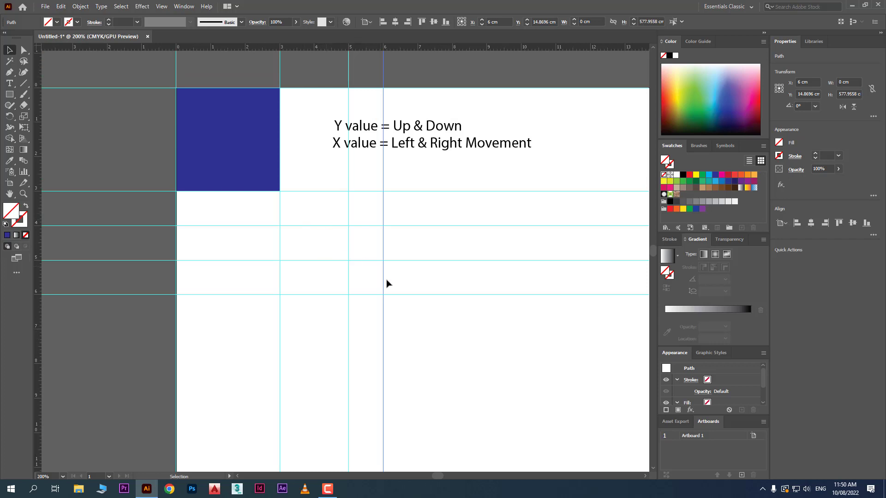
pyautogui.rightClick(414, 327)
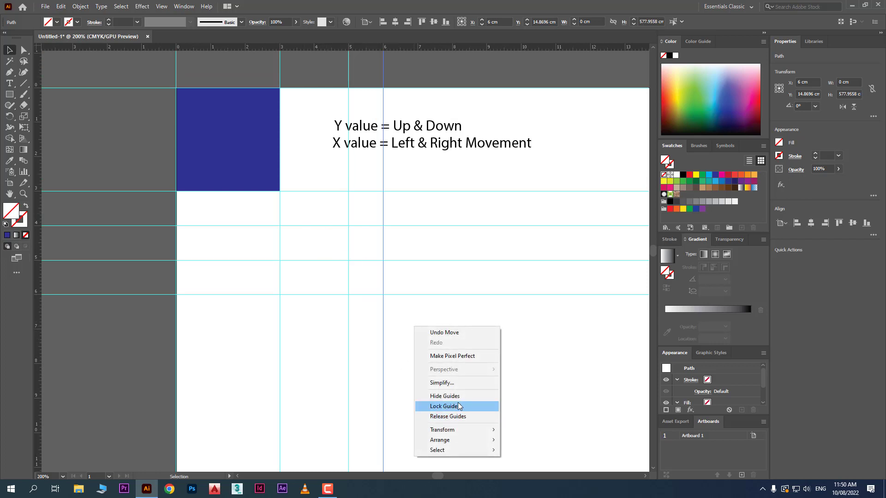
pyautogui.click(581, 374)
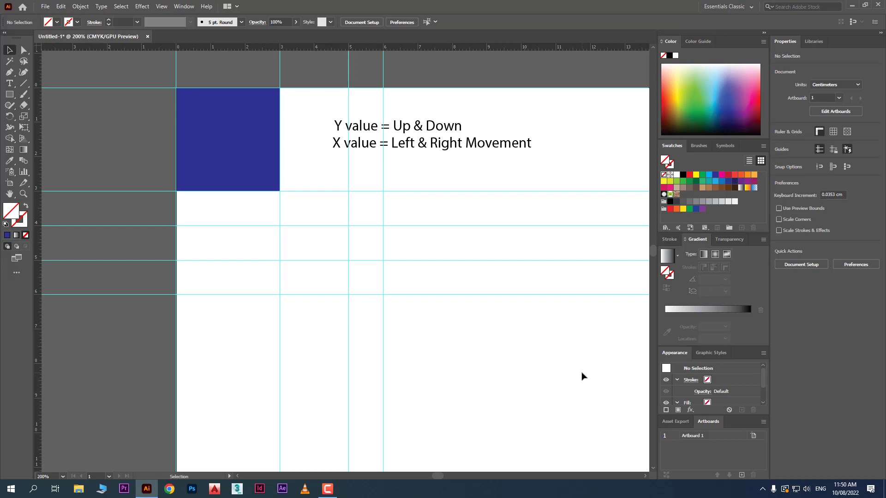
# - Draw a square about 1.12 cm wide below the horizontal guides and round its corners fully into a circle
pyautogui.scroll(-2, 582, 376)
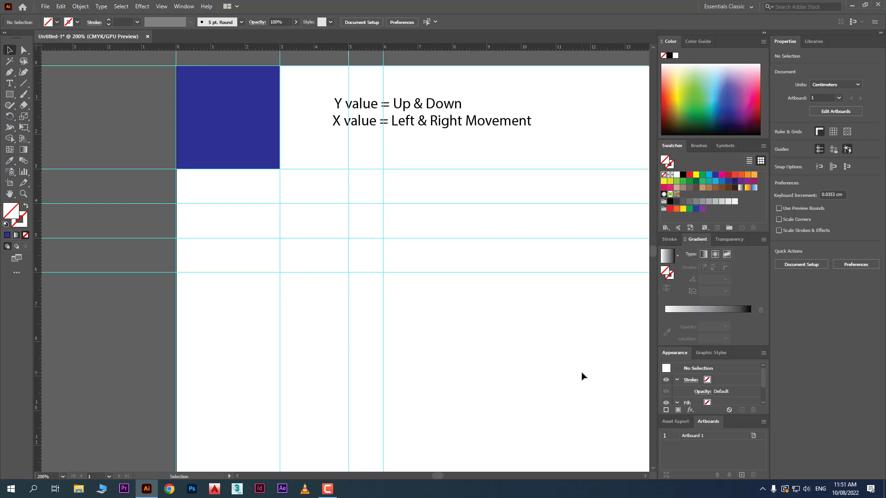
pyautogui.scroll(-2, 352, 257)
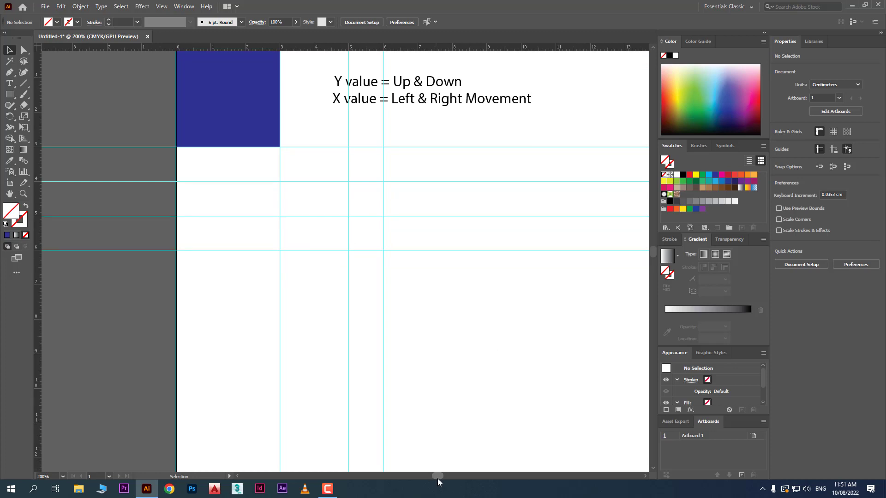
pyautogui.moveTo(437, 475); pyautogui.dragTo(439, 474)
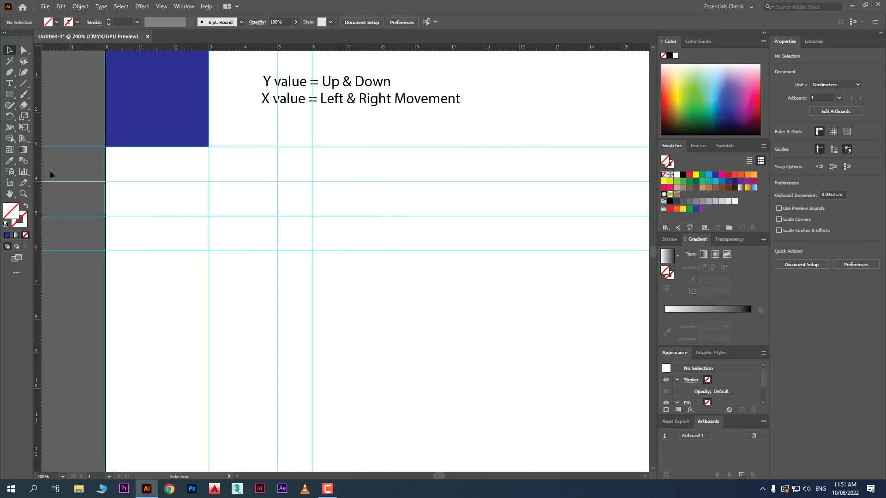
pyautogui.click(10, 94)
pyautogui.moveTo(356, 273); pyautogui.dragTo(393, 312)
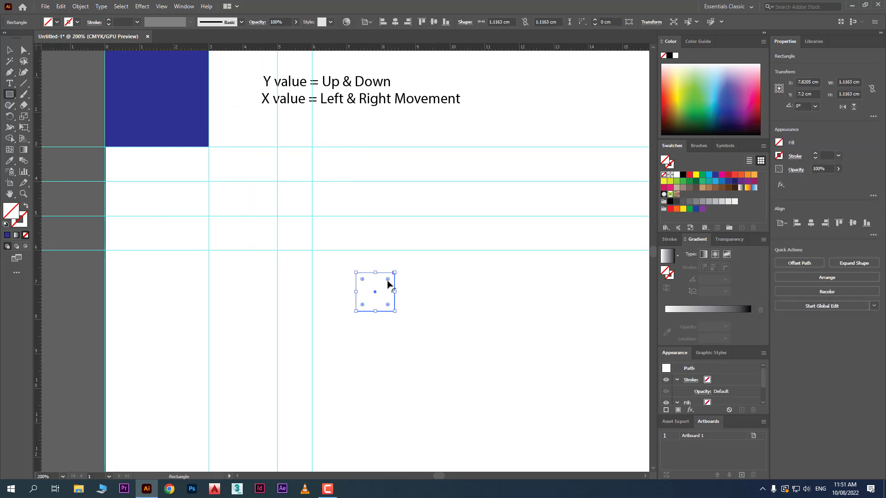
pyautogui.moveTo(388, 282); pyautogui.dragTo(351, 318)
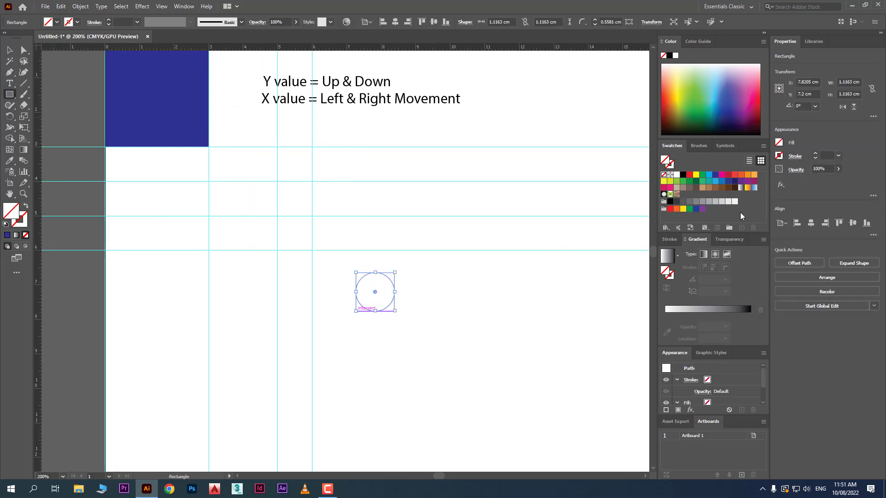
# - Fill the circle with red and deselect it
pyautogui.click(690, 175)
pyautogui.click(9, 49)
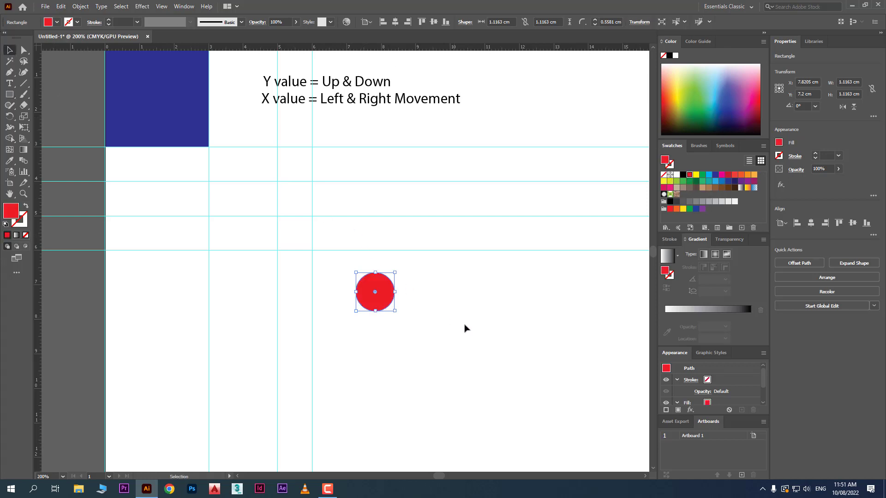
pyautogui.click(464, 326)
pyautogui.click(379, 301)
pyautogui.click(440, 341)
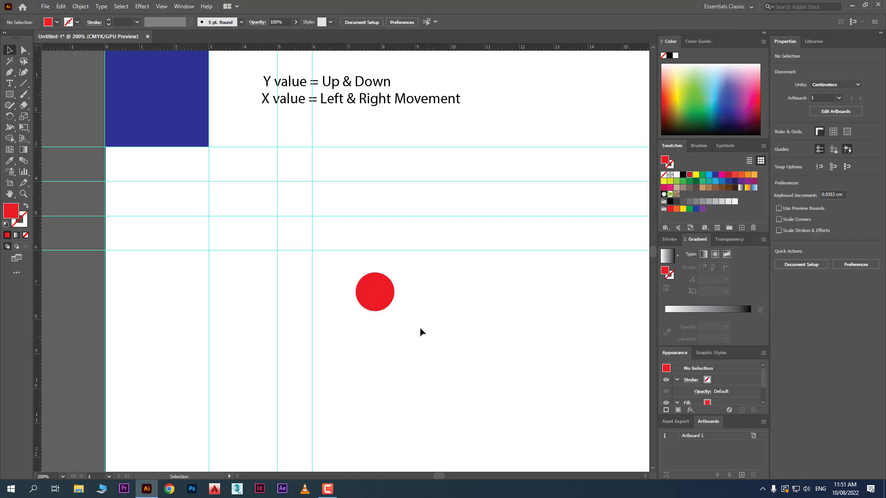
# - Align the red circle to the artboard's left edge, its horizontal centre and finally its right edge, and deselect it
pyautogui.click(380, 292)
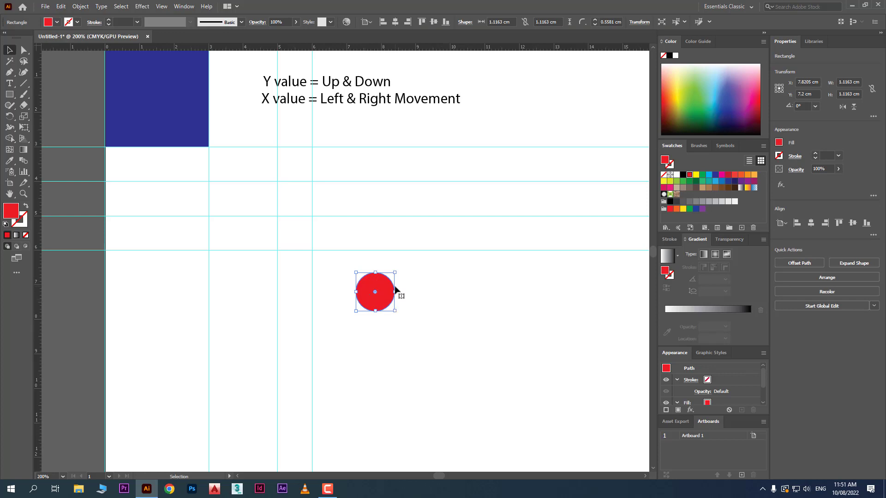
pyautogui.click(383, 26)
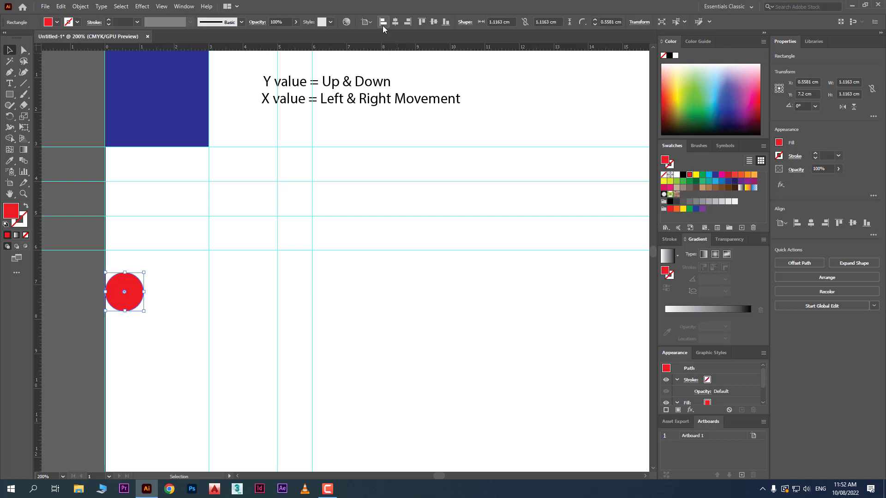
pyautogui.click(397, 22)
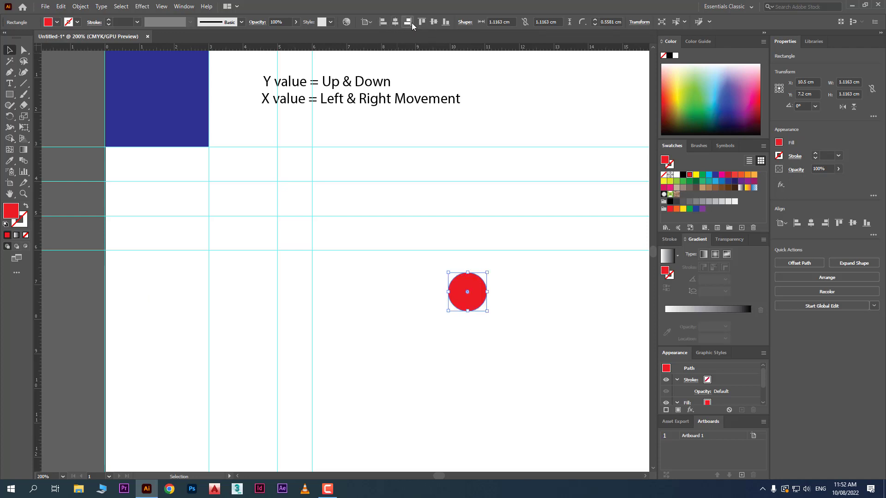
pyautogui.click(407, 23)
pyautogui.moveTo(437, 473); pyautogui.dragTo(442, 474)
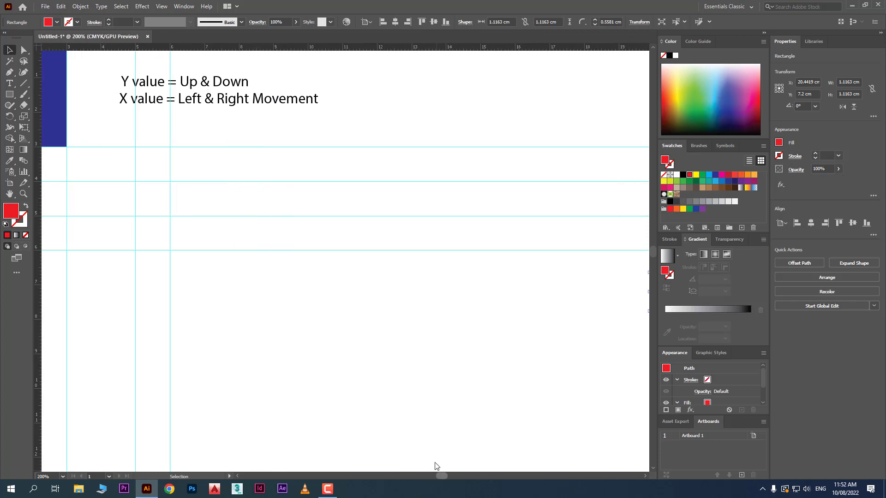
pyautogui.scroll(-1, 387, 288)
pyautogui.scroll(-1, 386, 286)
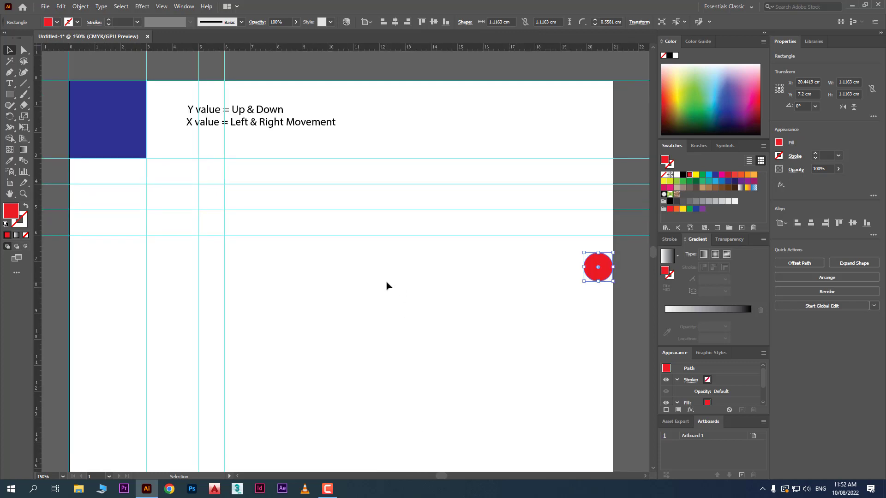
pyautogui.click(377, 304)
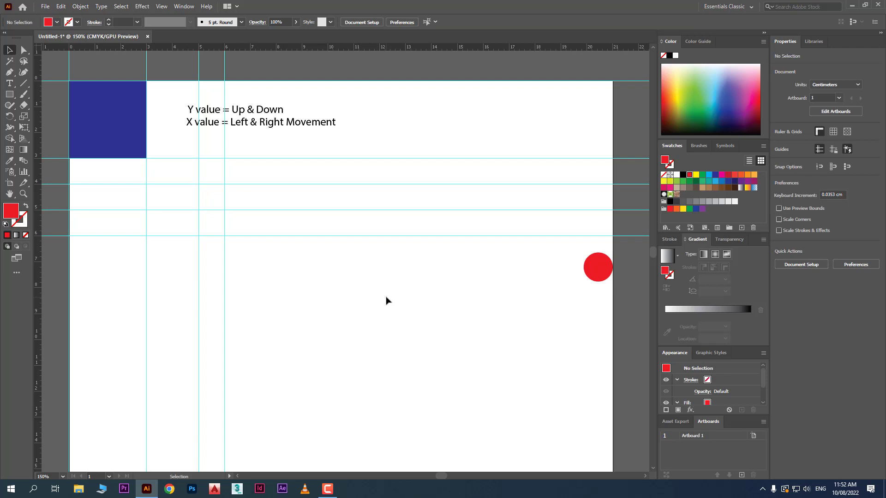
# - Select the red circle at the artboard's right edge
pyautogui.click(602, 272)
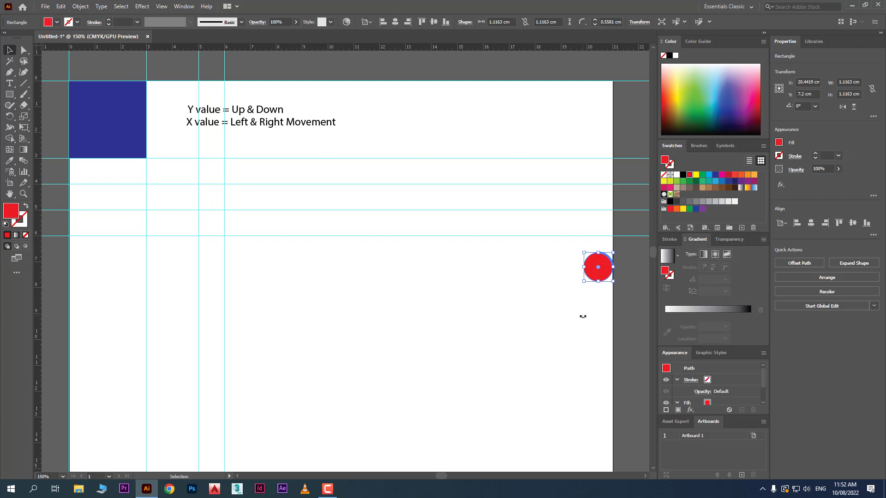
# - Reselect the red circle, check that its alignment reference is Align to Artboard, and deselect it
pyautogui.click(445, 300)
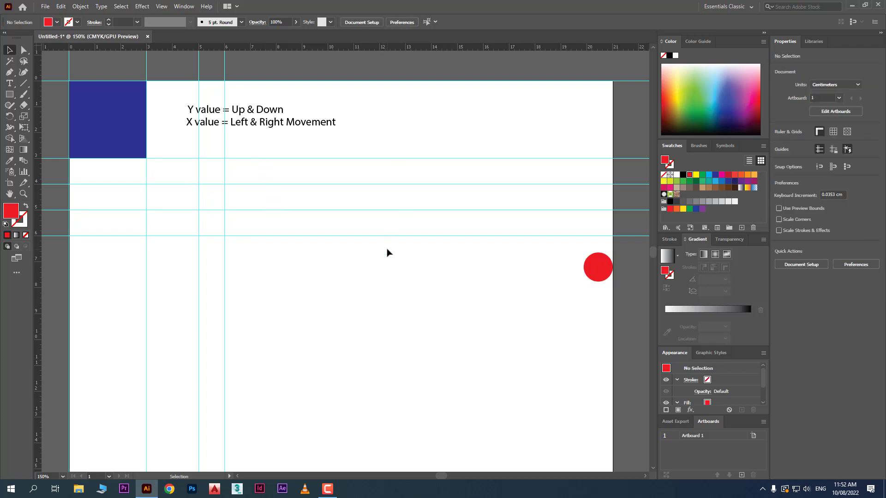
pyautogui.click(610, 266)
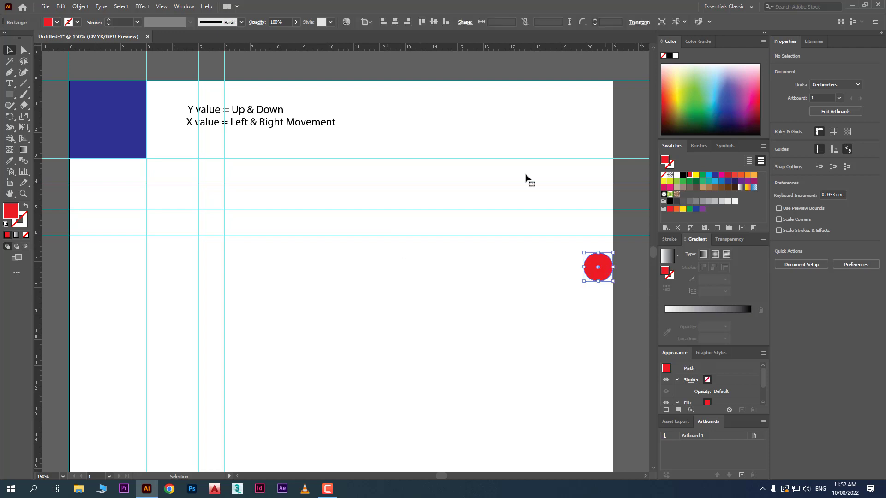
pyautogui.click(370, 23)
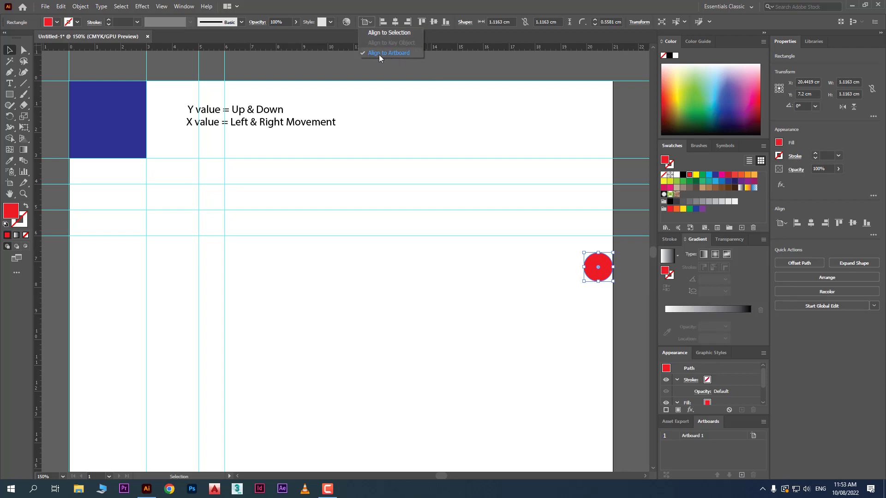
pyautogui.click(516, 336)
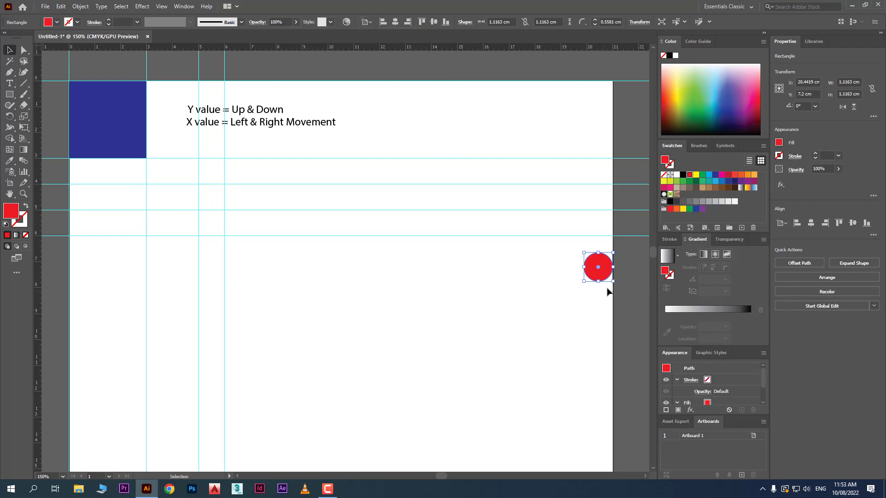
pyautogui.click(516, 316)
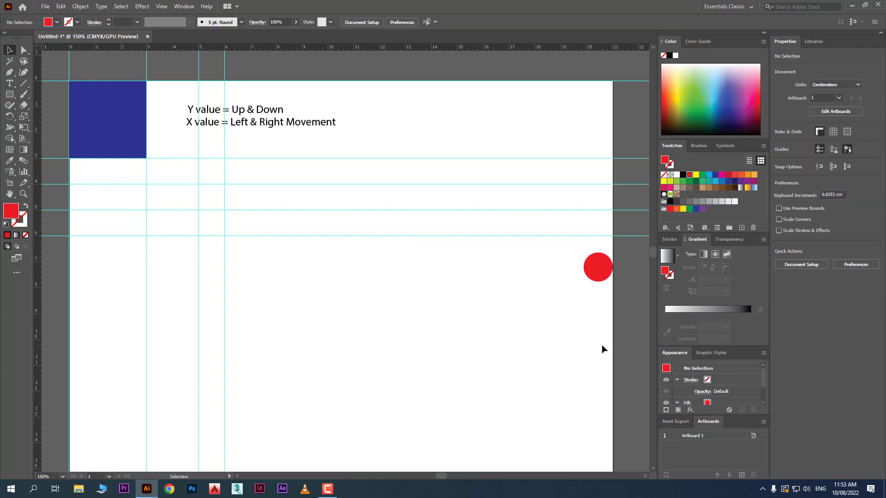
# - Select all the shapes, text and guides on the artboard and delete them
pyautogui.moveTo(604, 345); pyautogui.dragTo(57, 74)
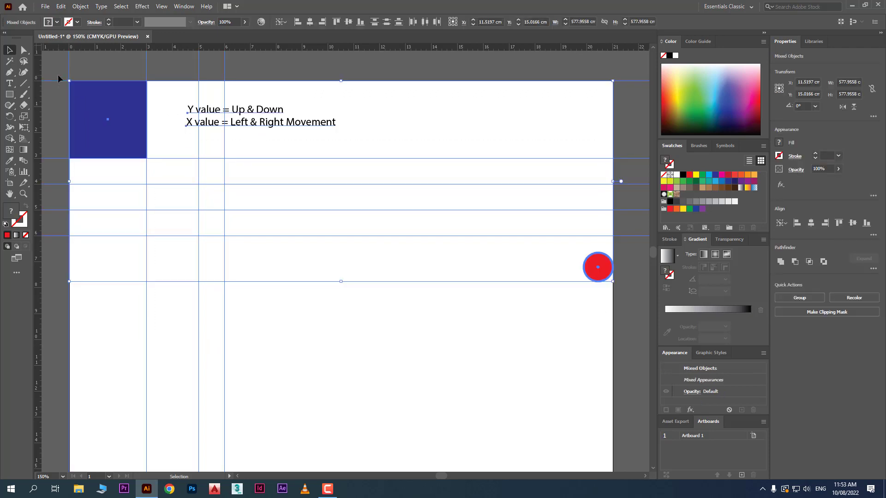
pyautogui.press('Delete')
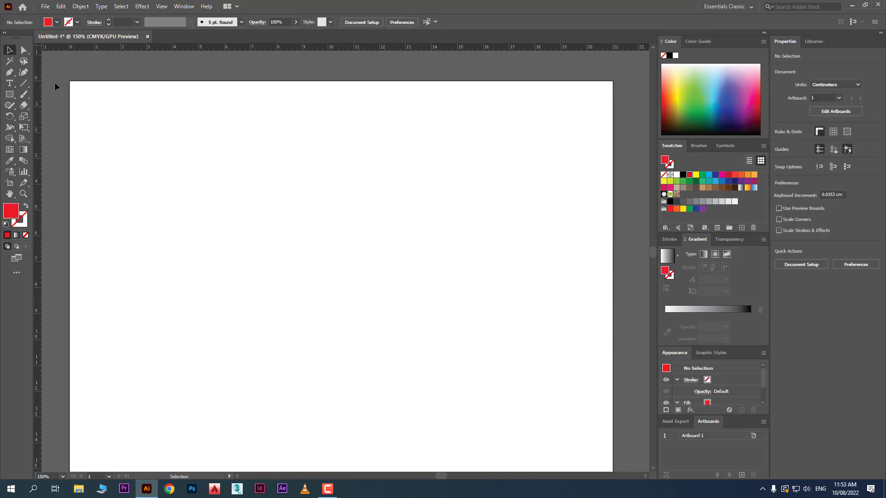
# - Add two vertical guides, aligning the first to the artboard's left edge and the second to its horizontal centre
pyautogui.moveTo(37, 105); pyautogui.dragTo(224, 180)
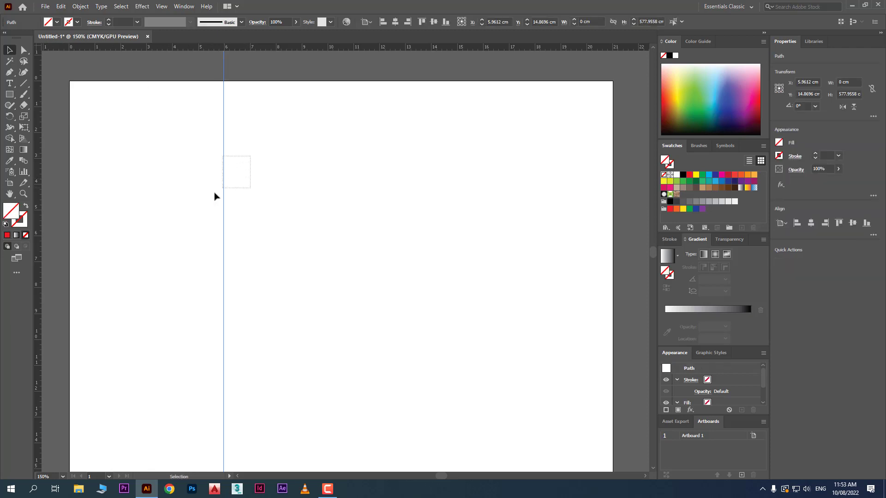
pyautogui.click(385, 22)
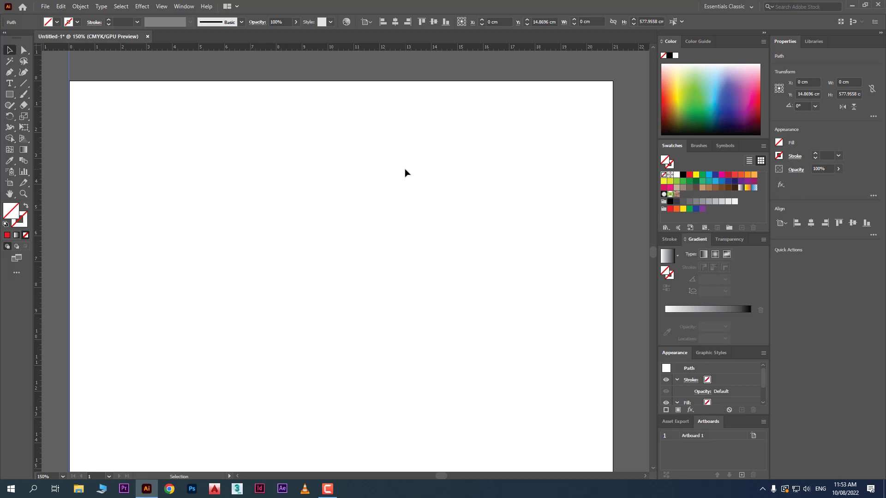
pyautogui.moveTo(36, 111); pyautogui.dragTo(280, 194)
pyautogui.moveTo(302, 135); pyautogui.dragTo(270, 167)
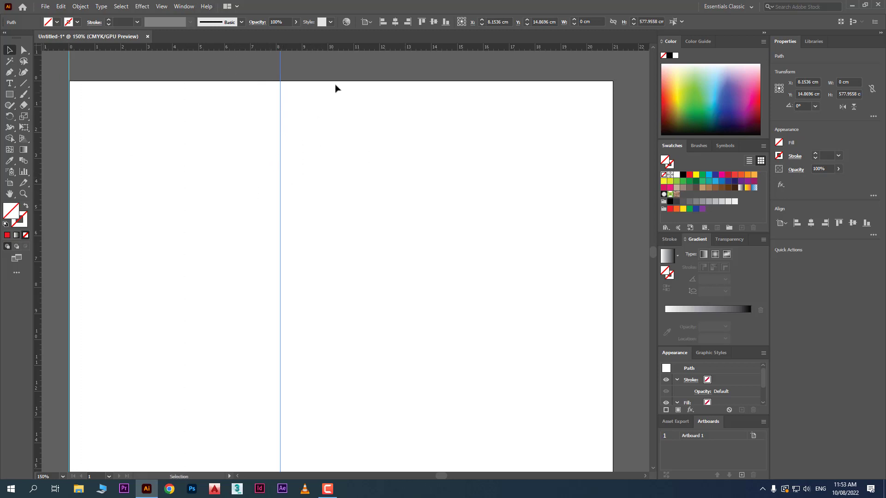
pyautogui.click(394, 24)
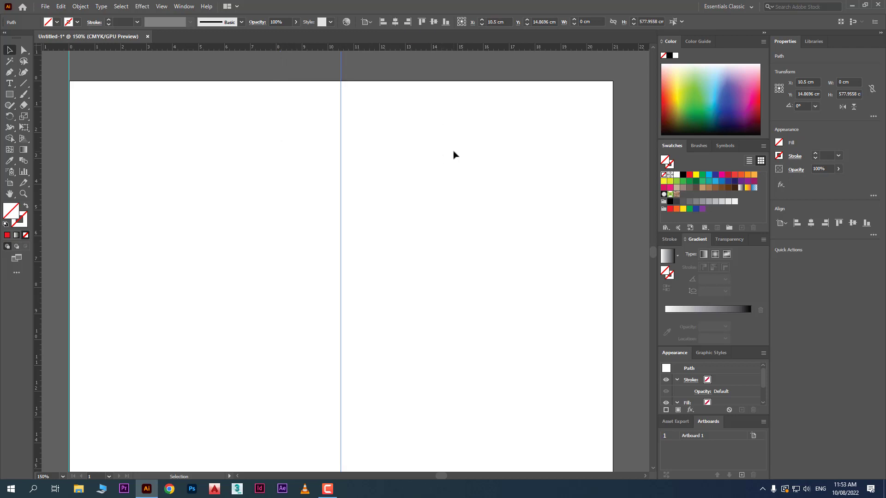
# - Add horizontal guides at about Y 1 cm and 18.6 cm, and align a duplicate of the centre vertical guide to the artboard's right edge
pyautogui.scroll(-2, 449, 135)
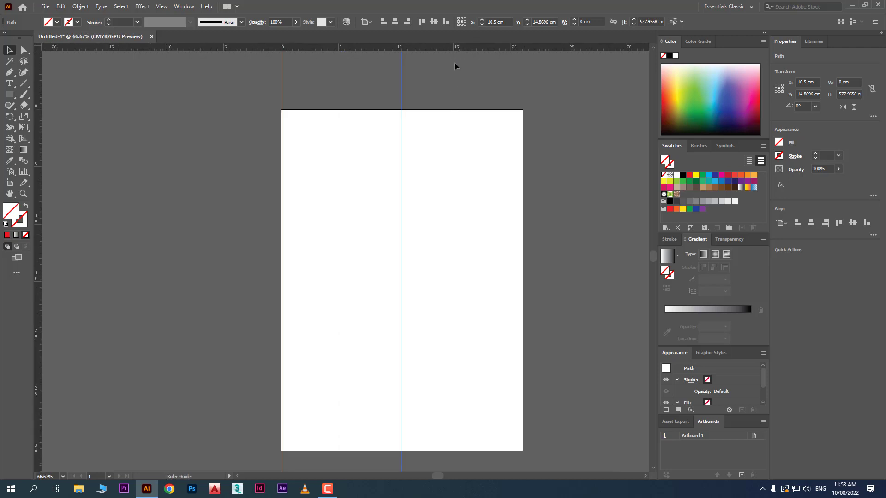
pyautogui.moveTo(456, 47); pyautogui.dragTo(461, 120)
pyautogui.moveTo(472, 44); pyautogui.dragTo(453, 323)
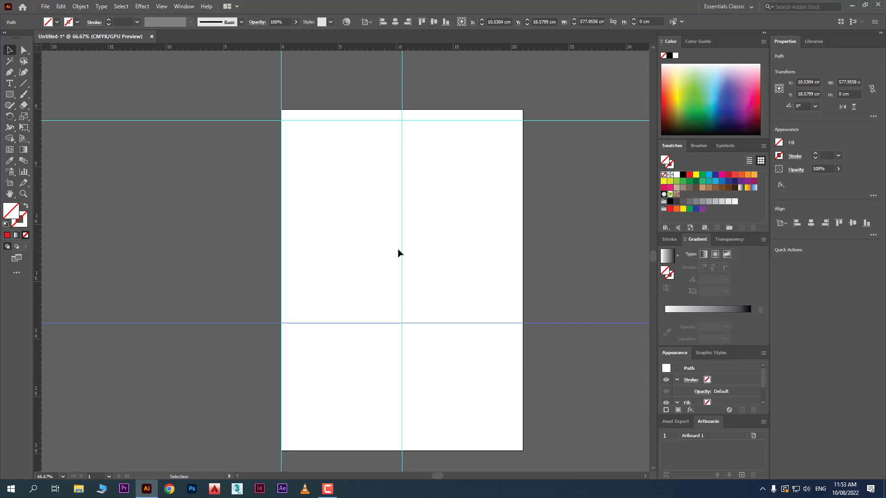
pyautogui.moveTo(402, 251); pyautogui.dragTo(480, 254)
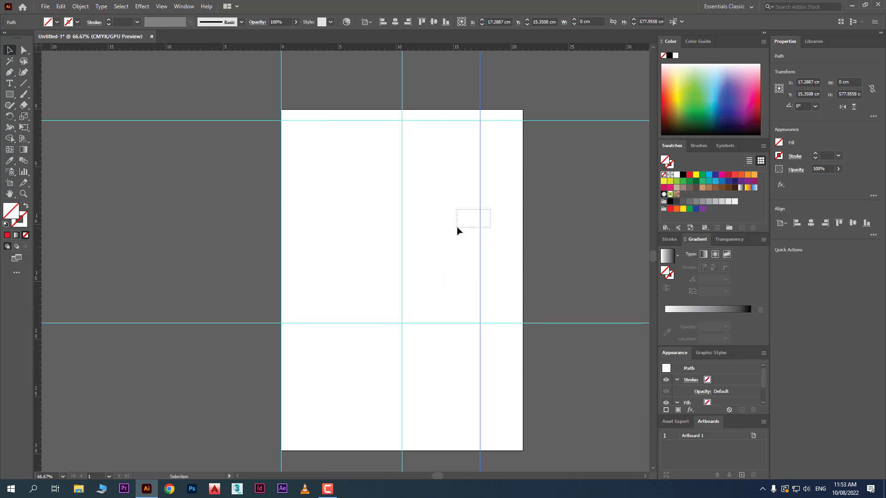
pyautogui.click(410, 22)
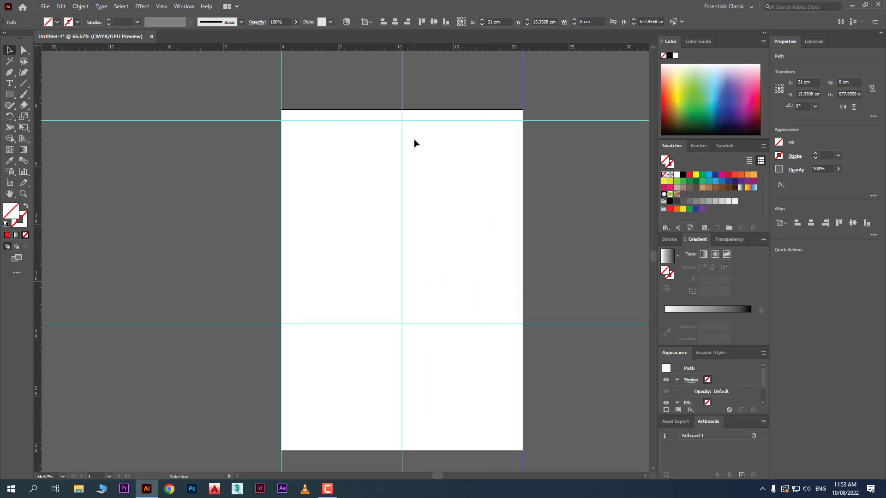
# - Align the lower horizontal guide to the artboard's bottom edge and the upper one to its top edge
pyautogui.click(458, 323)
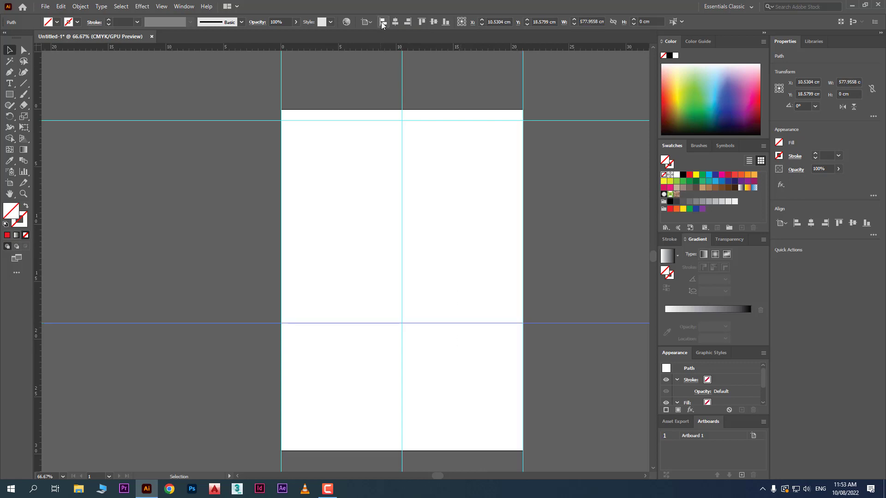
pyautogui.click(446, 22)
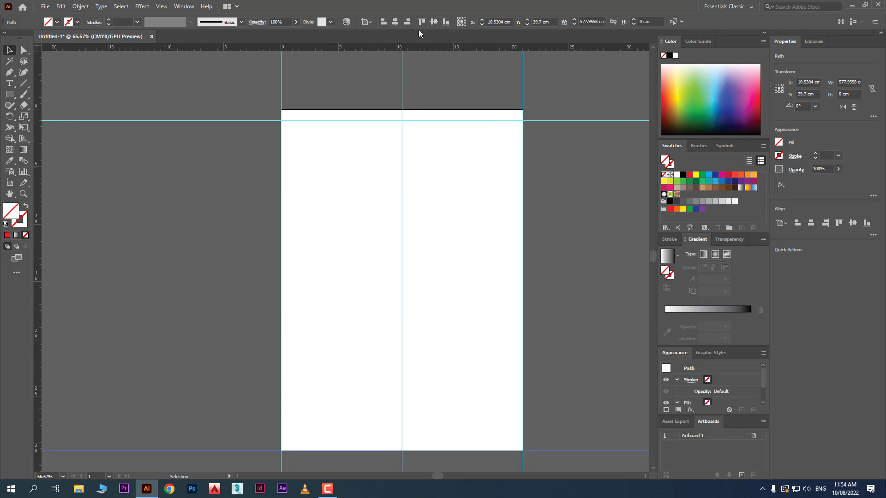
pyautogui.moveTo(462, 96); pyautogui.dragTo(444, 165)
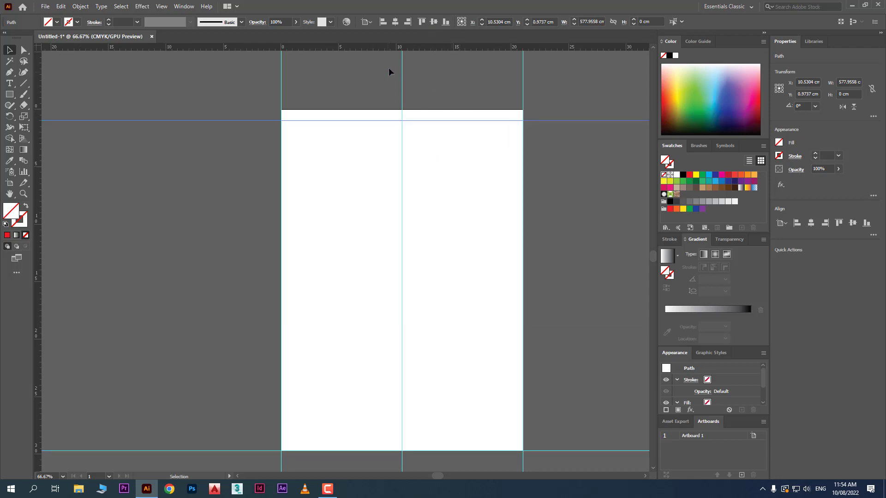
pyautogui.click(420, 22)
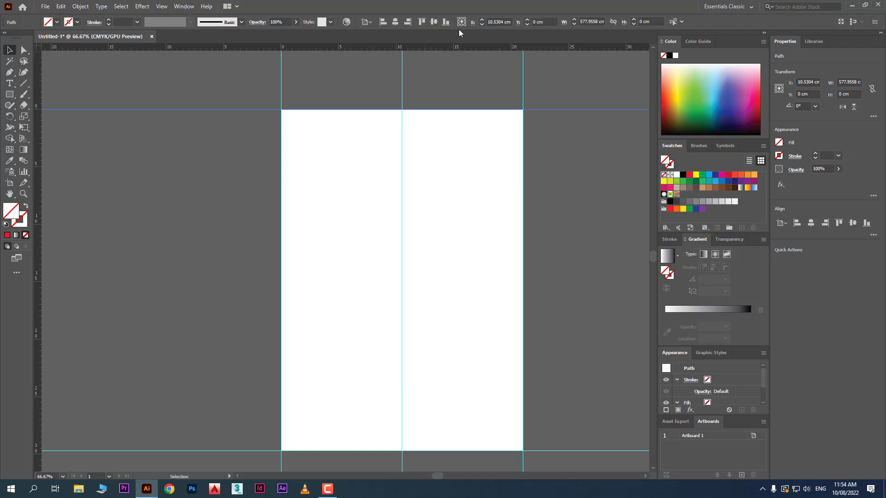
pyautogui.moveTo(470, 46); pyautogui.dragTo(472, 279)
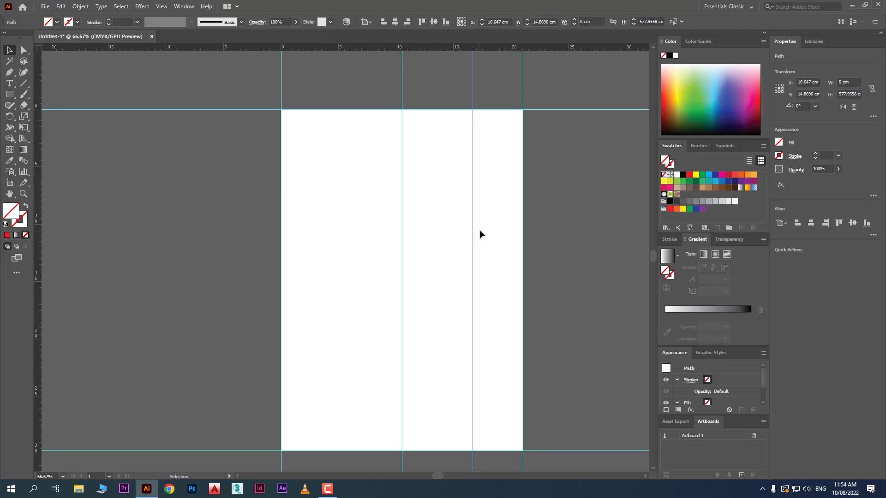
pyautogui.hotkey('ctrl', 'z')
pyautogui.moveTo(493, 47); pyautogui.dragTo(464, 247)
pyautogui.hotkey('ctrl', 'z')
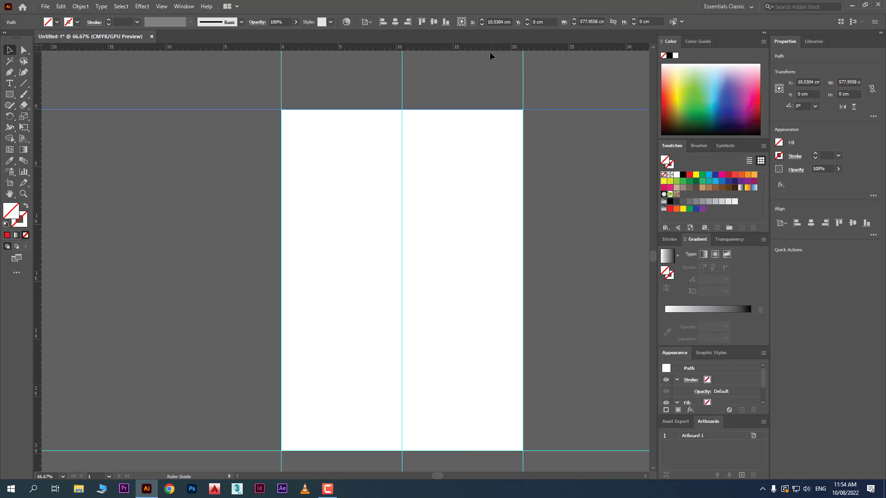
# - Add a horizontal guide across the middle of the page, align it to the artboard's vertical centre and deselect it
pyautogui.moveTo(490, 46); pyautogui.dragTo(462, 264)
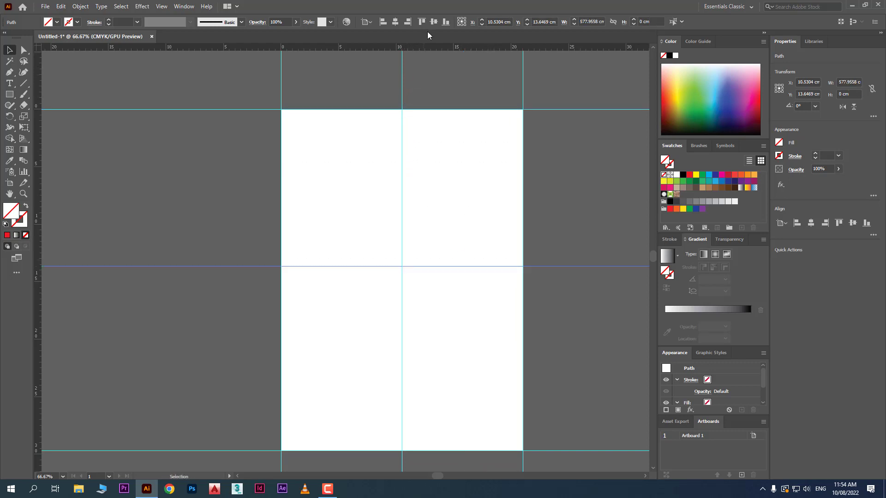
pyautogui.click(435, 22)
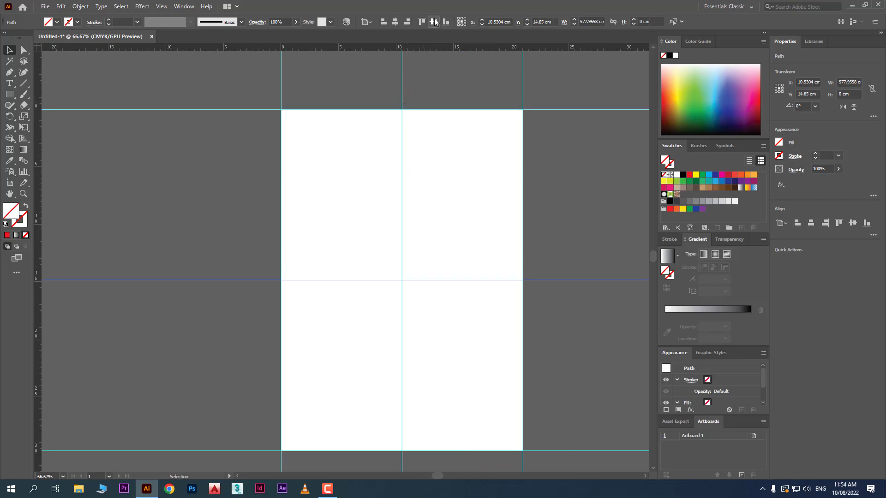
pyautogui.click(464, 174)
# - Draw a rectangle about 10.53 by 14.87 cm filling the artboard's upper-left quadrant between the guides, and fill it with green
pyautogui.scroll(-2, 465, 173)
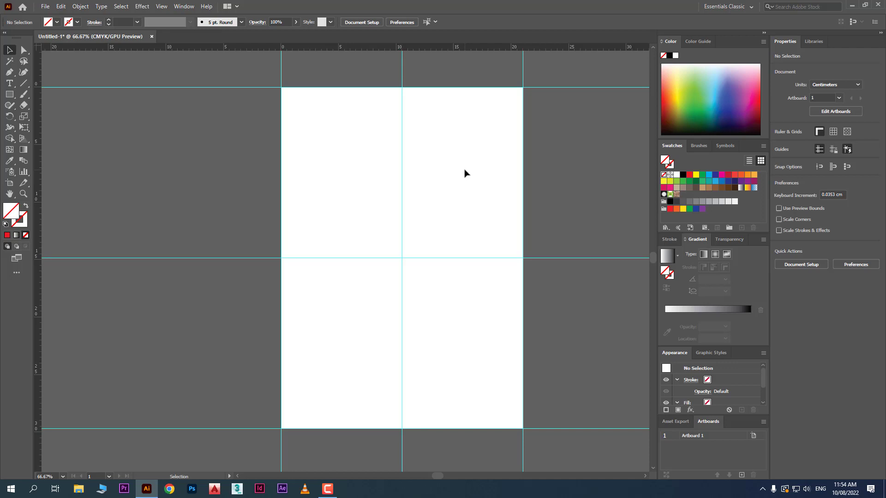
pyautogui.click(9, 94)
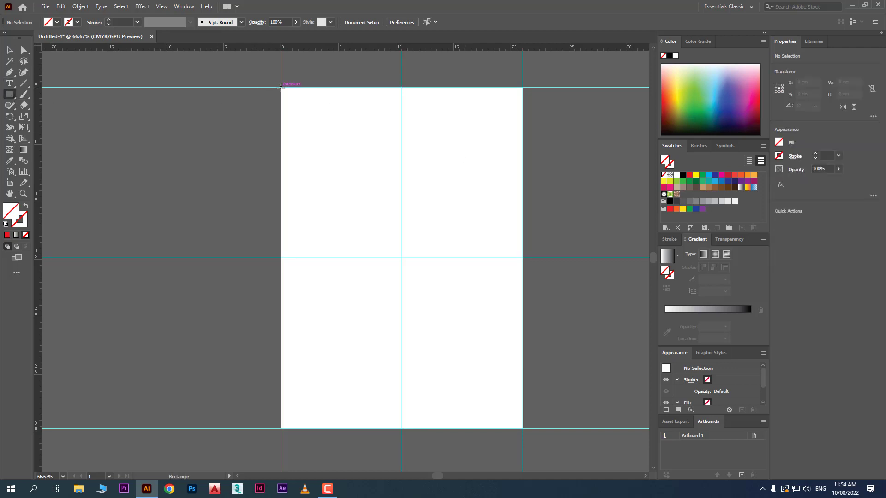
pyautogui.moveTo(281, 87); pyautogui.dragTo(402, 257)
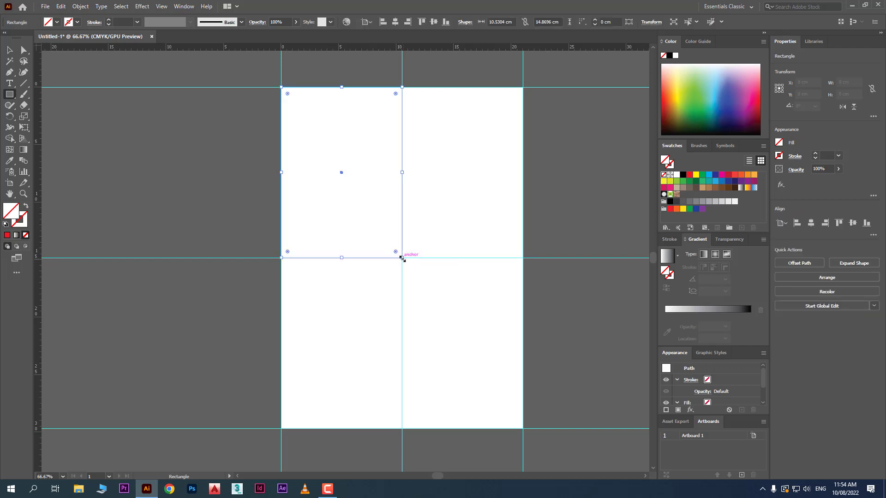
pyautogui.click(698, 91)
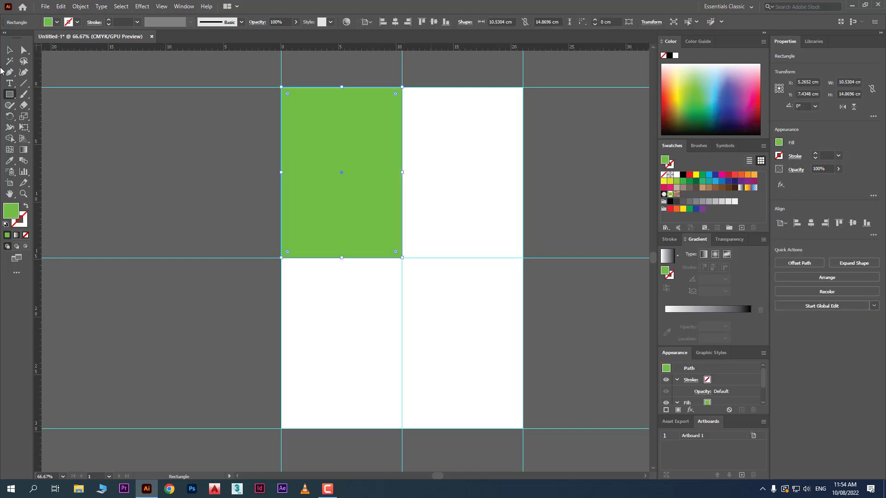
# - Create an area text box about 8.3 by 10.7 cm with placeholder text inside the artboard's upper-right quadrant
pyautogui.click(9, 83)
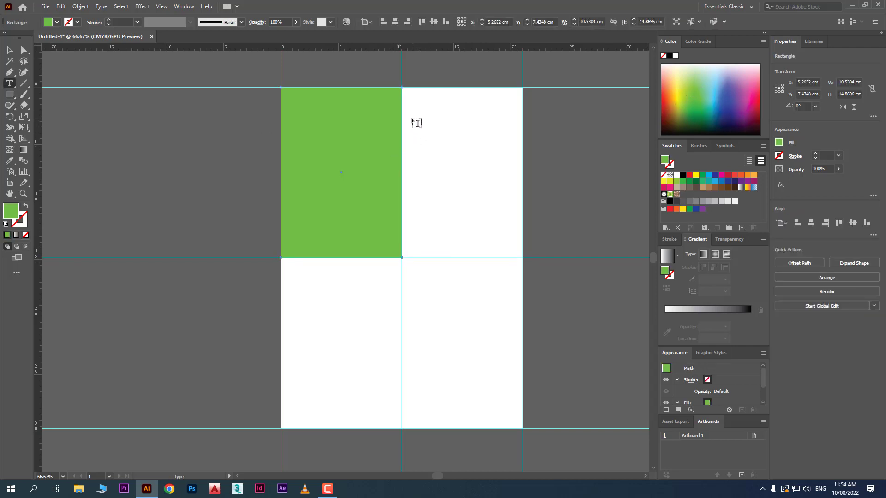
pyautogui.moveTo(411, 119); pyautogui.dragTo(508, 243)
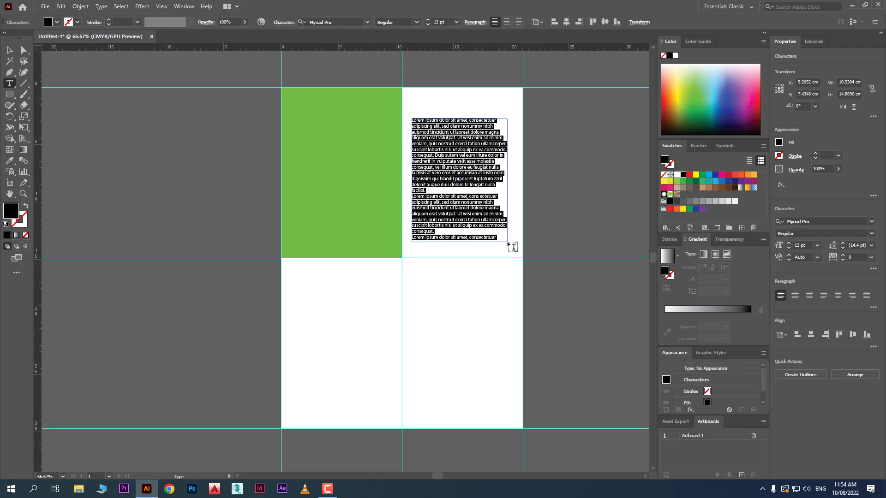
# - Place the image pexels-luizclas-556669 from Downloads over the artboard's lower-right quadrant, about 12.4 by 14.8 cm, starting near the centre guides' intersection
pyautogui.click(49, 7)
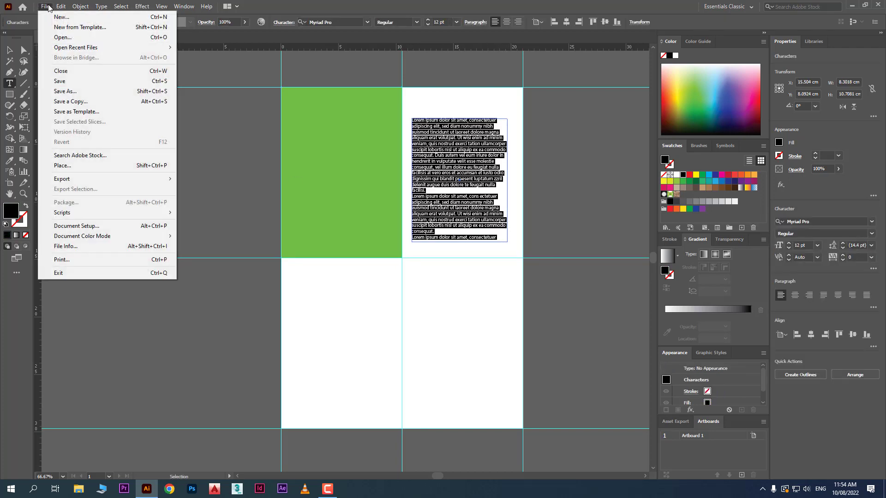
pyautogui.click(87, 163)
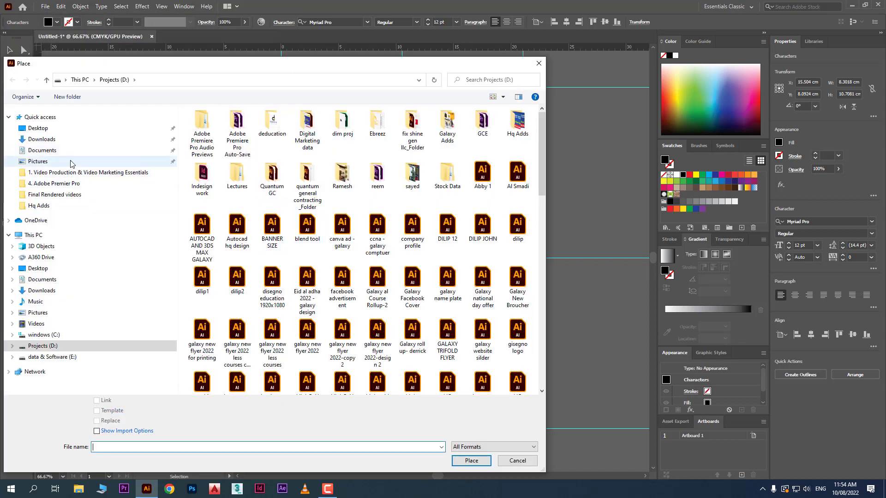
pyautogui.click(59, 141)
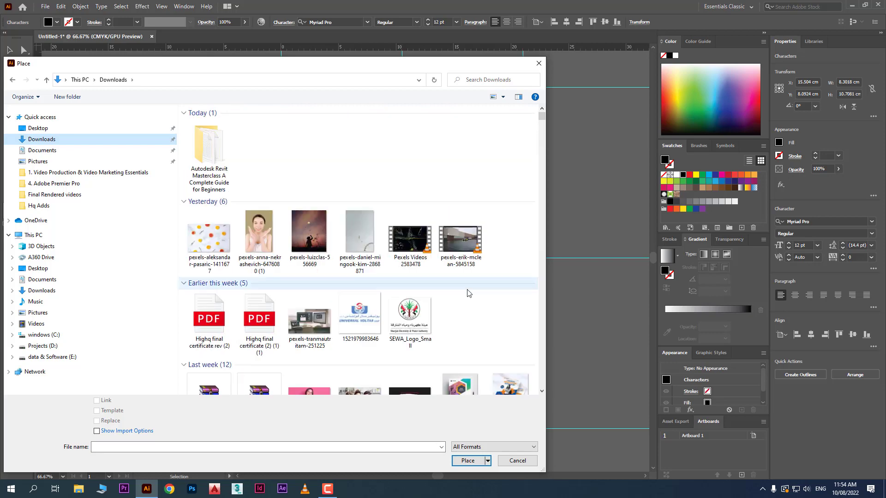
pyautogui.doubleClick(308, 233)
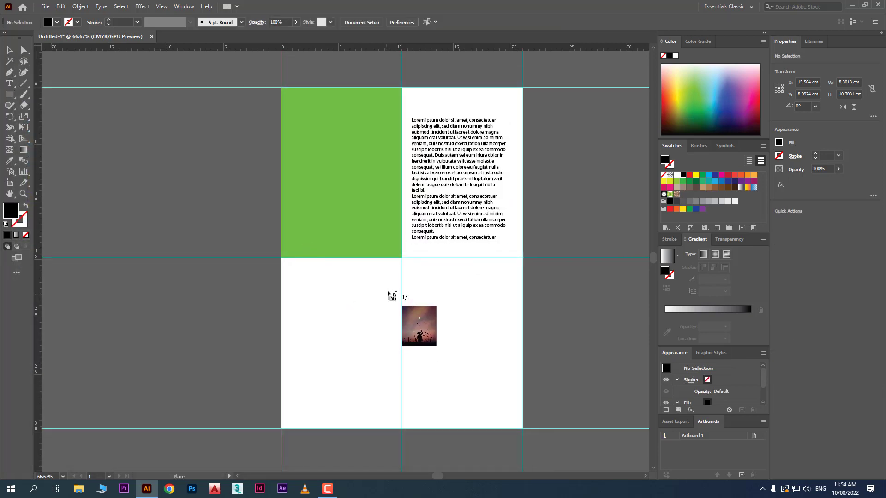
pyautogui.moveTo(400, 259); pyautogui.dragTo(546, 442)
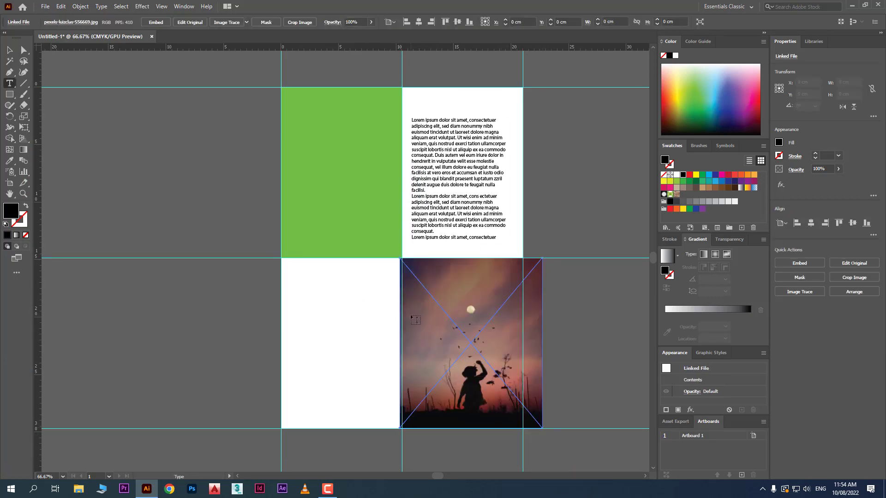
pyautogui.press('v')
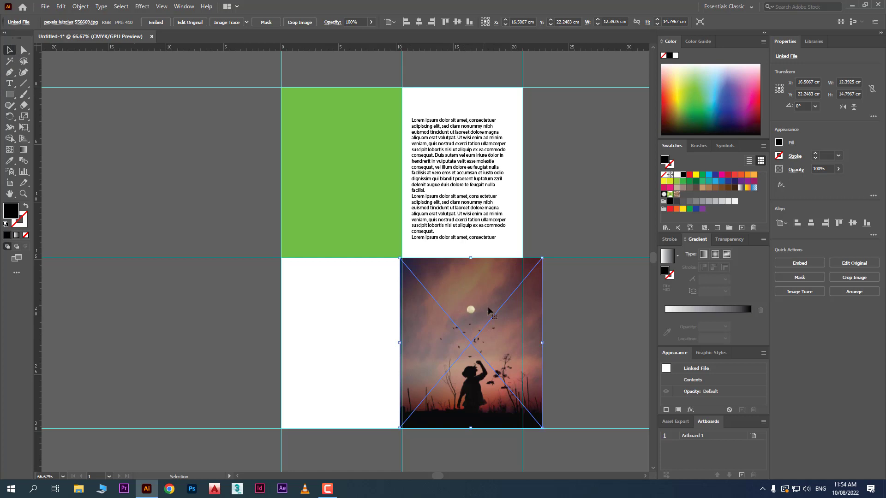
# - Move the placed image so its right edge meets the artboard's right guide, and deselect it
pyautogui.moveTo(488, 308); pyautogui.dragTo(485, 309)
pyautogui.click(574, 323)
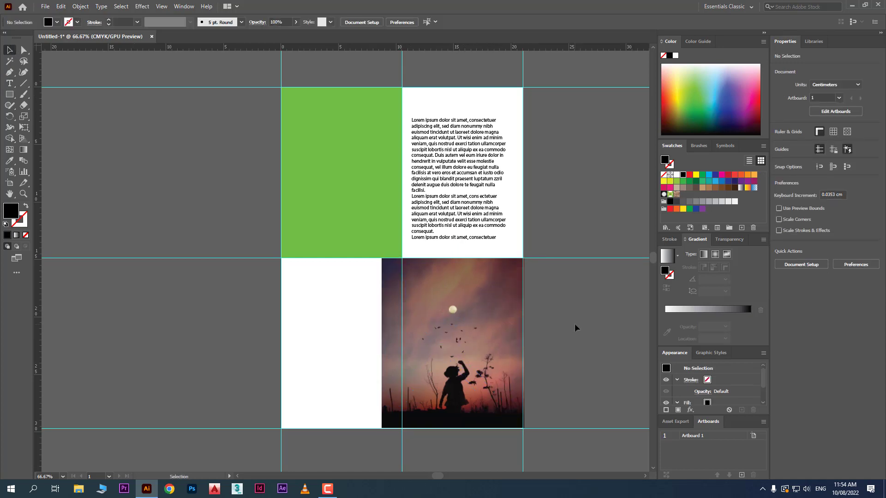
# - Add a "Lorem ipsum" point text at the start of the artboard's lower-left quadrant and scale it up to about 29 pt
pyautogui.click(10, 83)
pyautogui.click(298, 280)
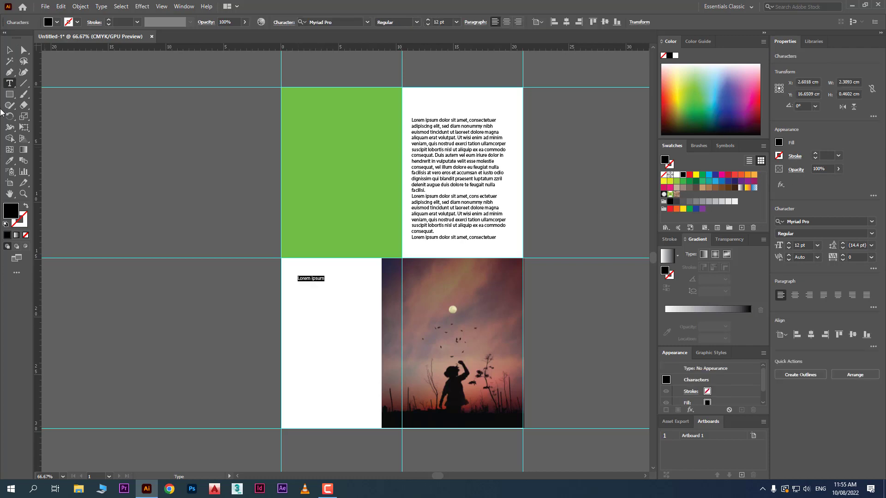
pyautogui.click(9, 49)
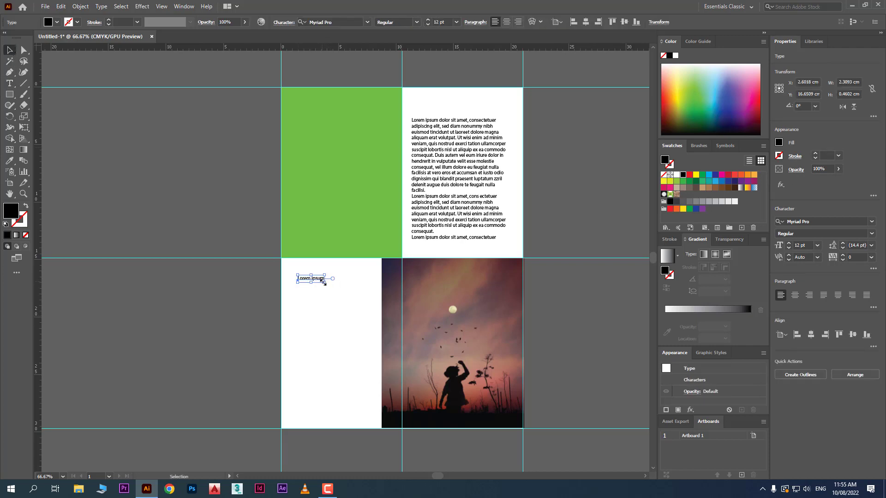
pyautogui.moveTo(325, 283); pyautogui.dragTo(383, 321)
# - Duplicate the "Lorem ipsum" heading twice, stacking the copies below the original, and deselect
pyautogui.click(342, 323)
pyautogui.keyDown('alt'); pyautogui.keyDown('shift'); pyautogui.moveTo(347, 287); pyautogui.dragTo(347, 316); pyautogui.keyUp('shift'); pyautogui.keyUp('alt')
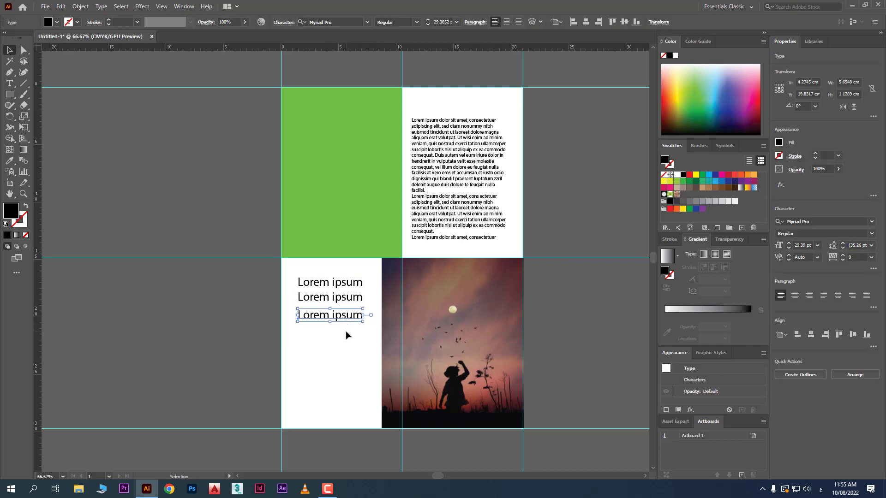
pyautogui.click(348, 336)
# - Create an area text box about 6.7 by 7.5 cm with placeholder text below the three headings in the lower-left quadrant
pyautogui.click(10, 83)
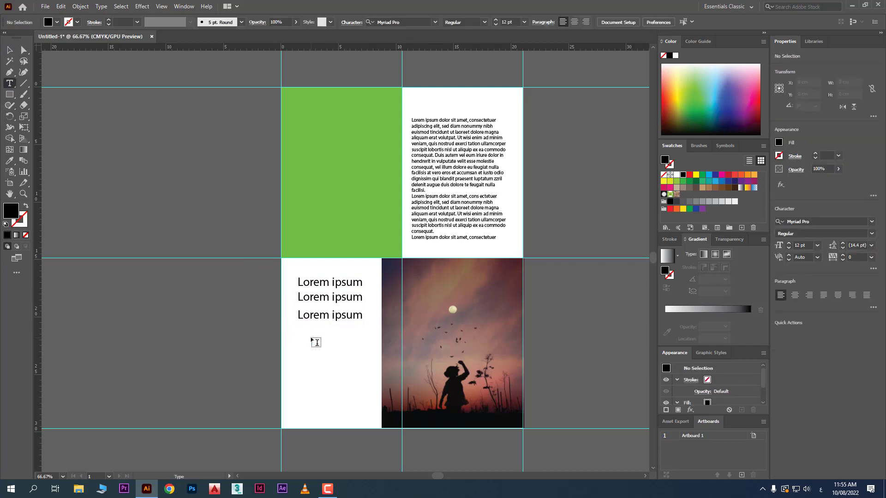
pyautogui.moveTo(296, 328); pyautogui.dragTo(373, 415)
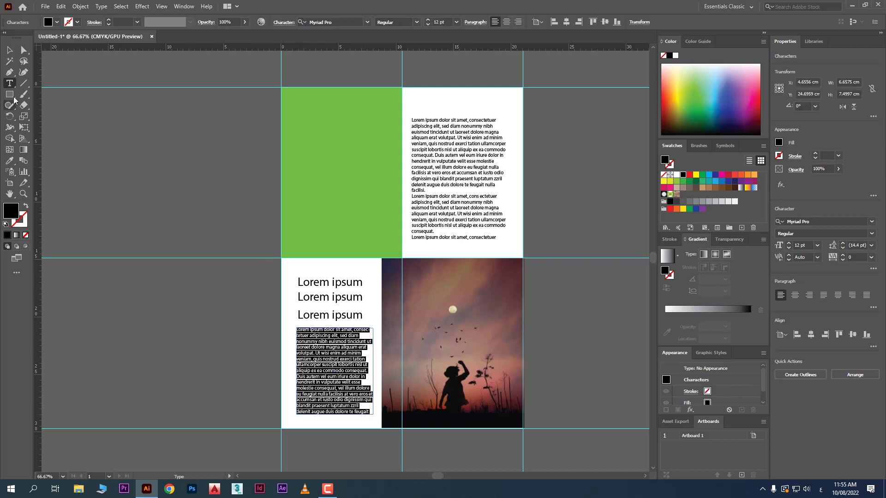
pyautogui.click(9, 50)
pyautogui.click(90, 145)
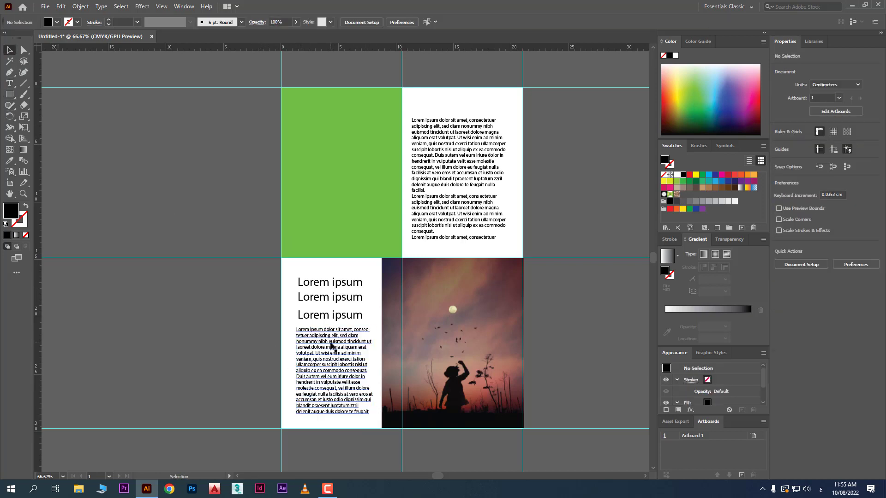
# - Move two of the "Lorem ipsum" headings onto the upper part of the green rectangle and enlarge the upper one to about 40 pt
pyautogui.moveTo(343, 306); pyautogui.dragTo(349, 107)
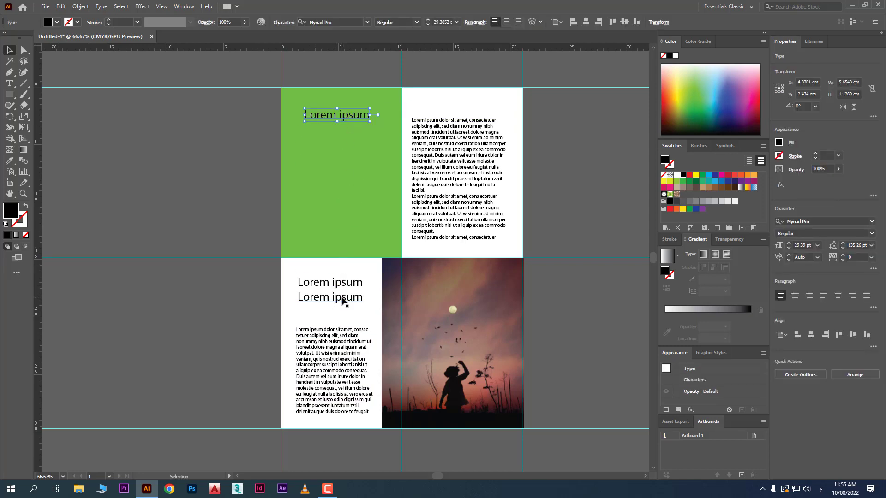
pyautogui.moveTo(343, 297); pyautogui.dragTo(363, 118)
pyautogui.click(358, 113)
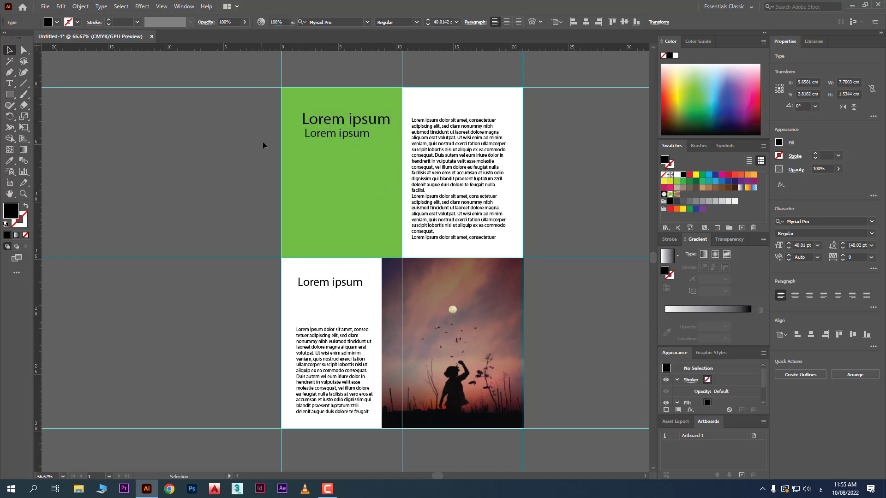
pyautogui.click(263, 140)
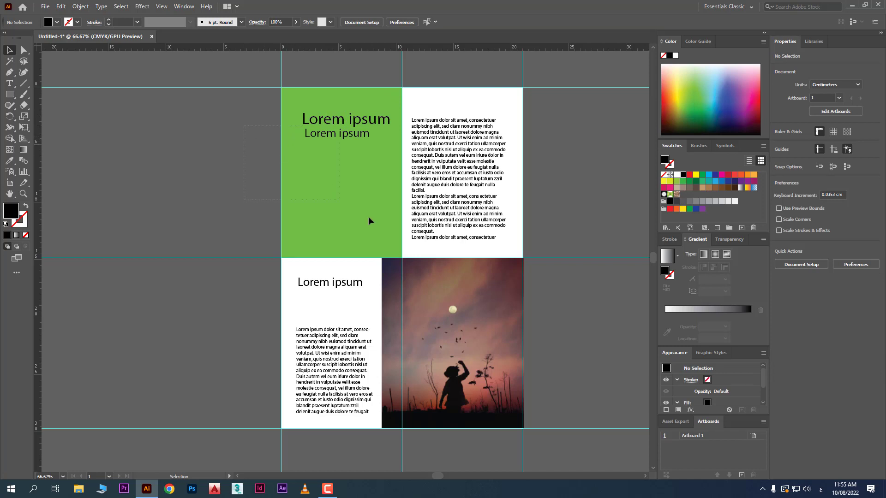
# - Delete all the artwork and every guide from the document, leaving an empty artboard
pyautogui.hotkey('ctrl', 'a')
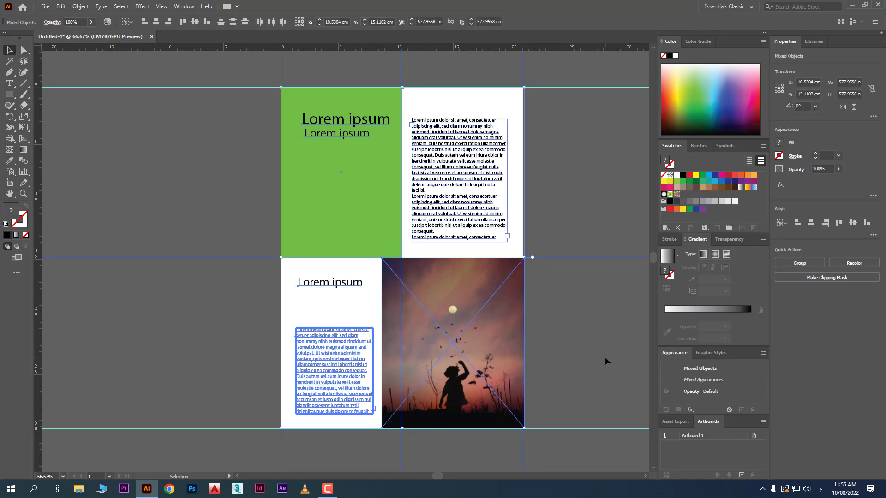
pyautogui.press('Delete')
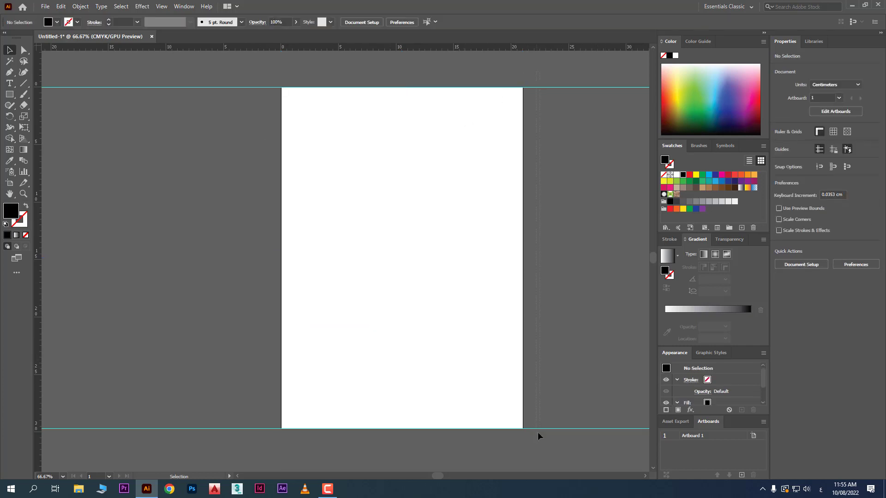
pyautogui.moveTo(538, 432); pyautogui.dragTo(551, 455)
pyautogui.press('Delete')
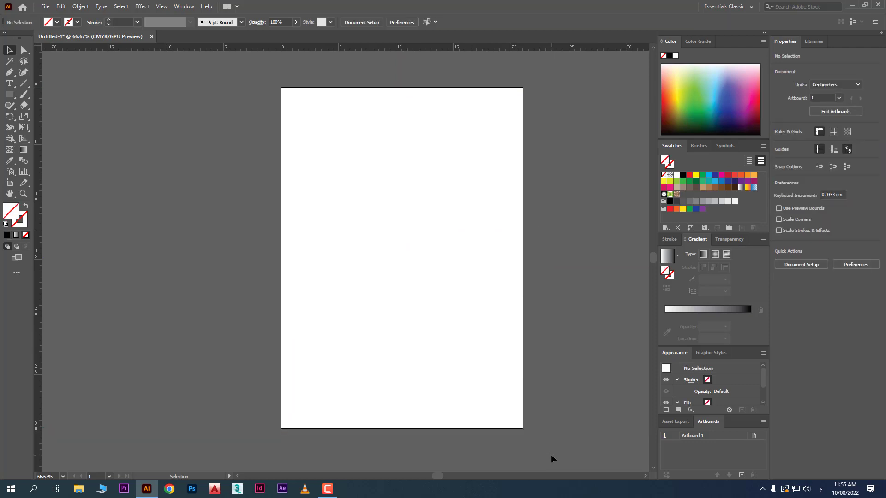
# - Draw a square about 3.18 cm wide in the artboard's upper-left area and fill it with light green
pyautogui.scroll(1, 460, 175)
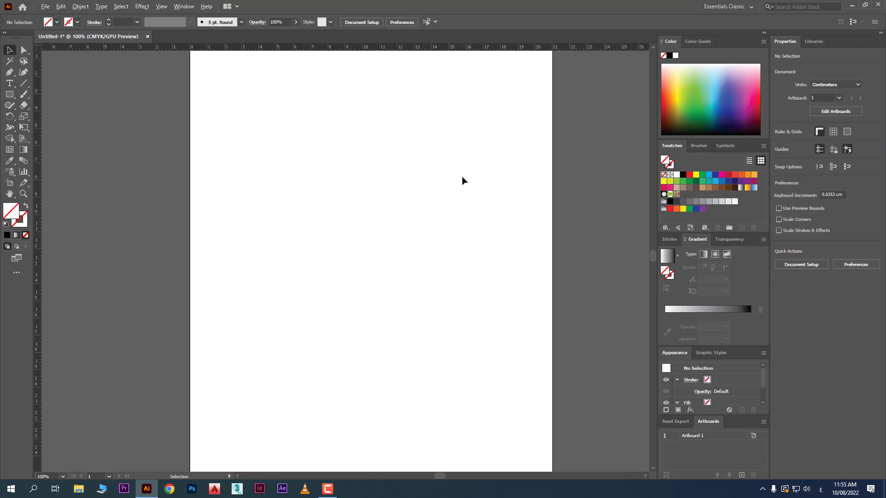
pyautogui.click(8, 95)
pyautogui.moveTo(252, 121); pyautogui.dragTo(285, 176)
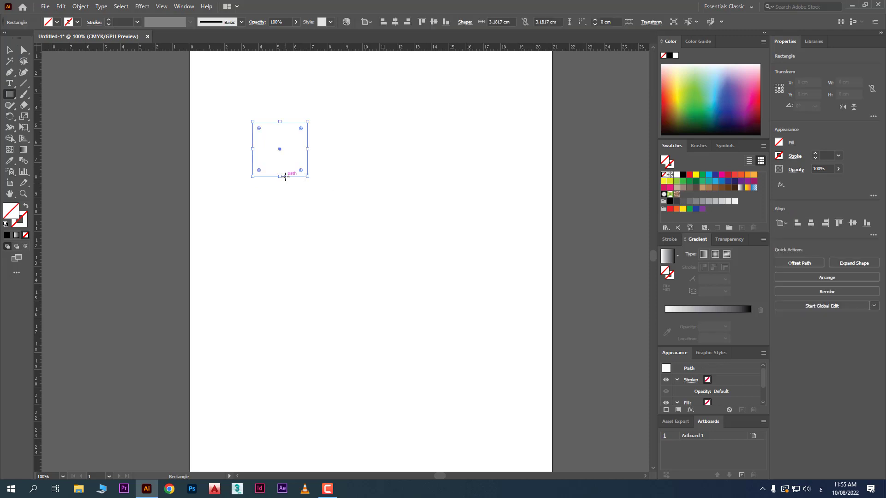
pyautogui.click(706, 91)
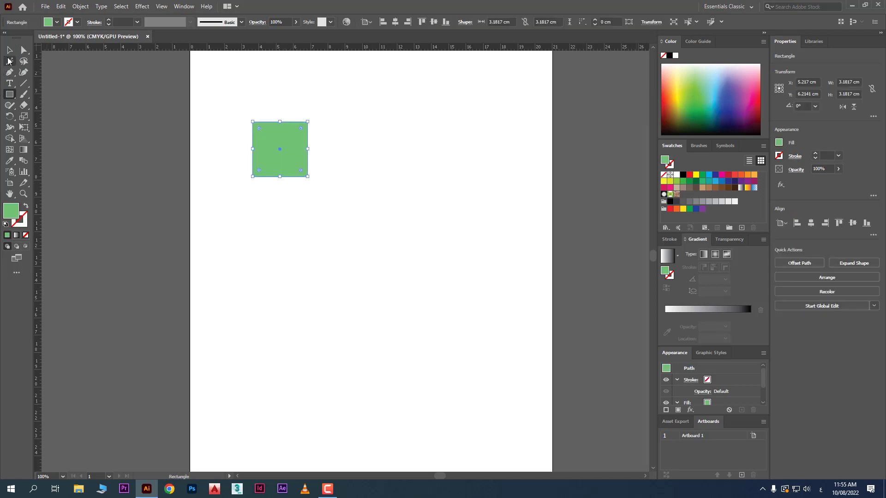
# - Duplicate the green square straight down three times at equal spacing of about 3.9 cm to form a column of four
pyautogui.click(9, 50)
pyautogui.click(284, 182)
pyautogui.moveTo(285, 155); pyautogui.dragTo(283, 219)
pyautogui.hotkey('ctrl', 'd')
pyautogui.hotkey('ctrl', 'd')
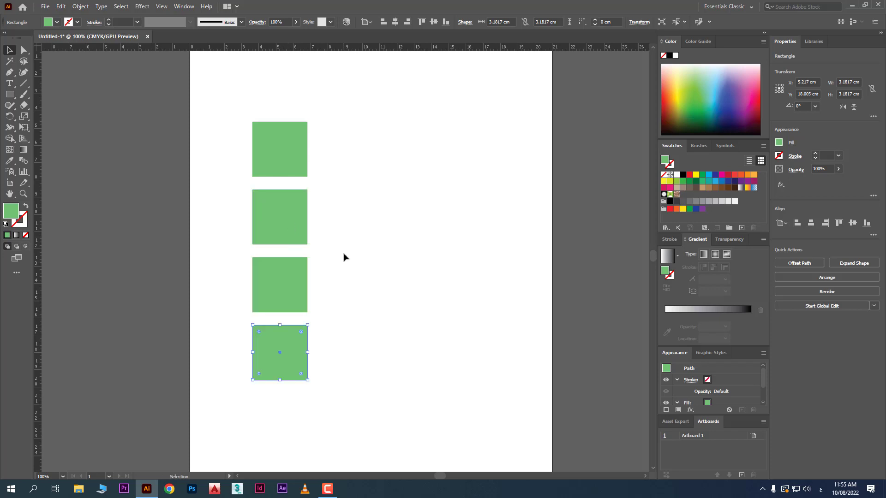
# - Recolour the second square brown, the third dark blue and the fourth orange
pyautogui.click(294, 232)
pyautogui.click(709, 188)
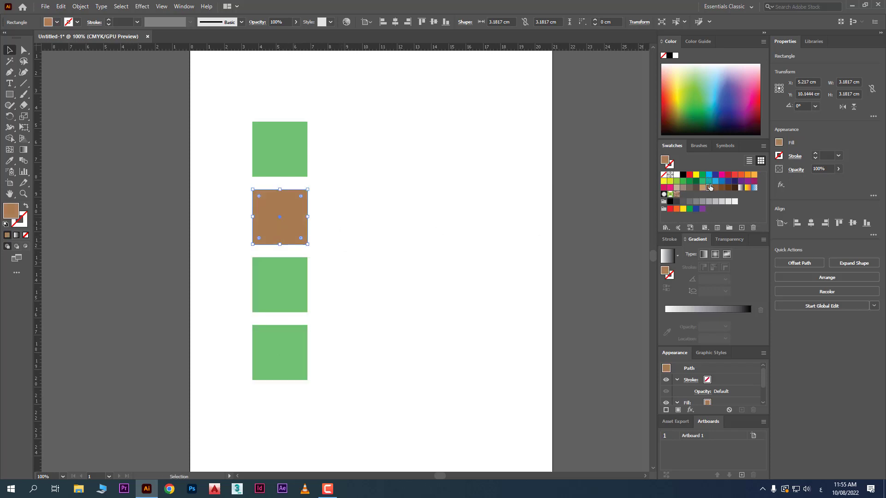
pyautogui.click(451, 275)
pyautogui.click(295, 286)
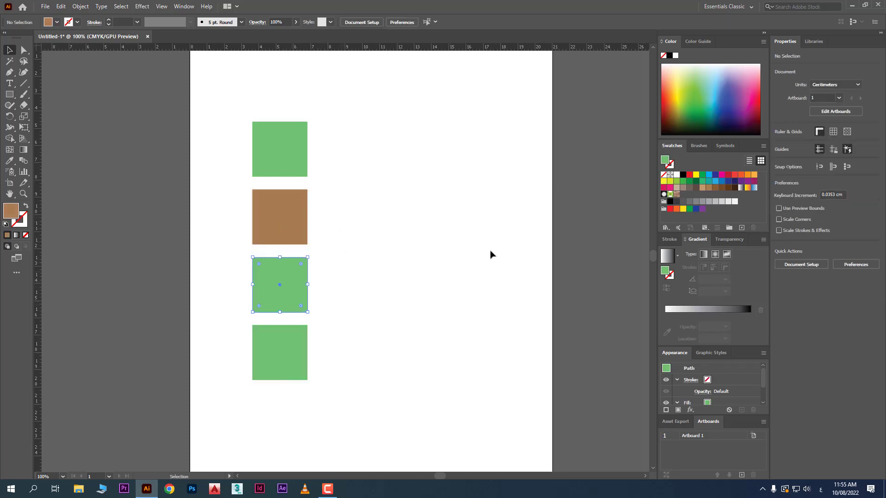
pyautogui.click(716, 174)
pyautogui.moveTo(411, 318); pyautogui.dragTo(295, 353)
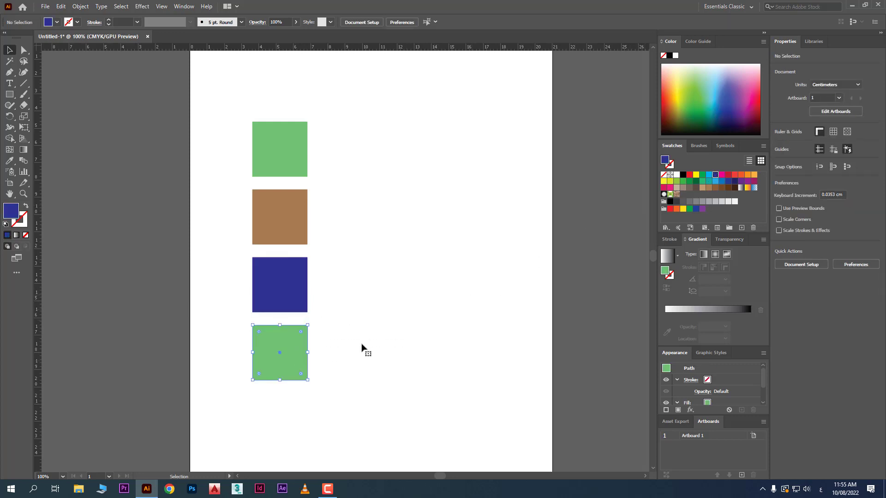
pyautogui.click(753, 174)
pyautogui.click(415, 198)
# - Offset the brown and dark blue squares to the right and the orange square to the left so the column is uneven
pyautogui.moveTo(339, 226); pyautogui.dragTo(358, 222)
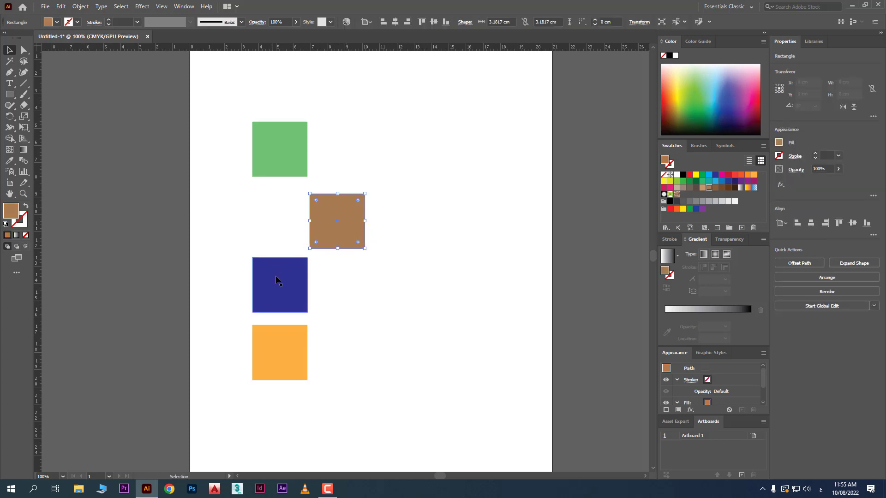
pyautogui.moveTo(280, 282); pyautogui.dragTo(344, 292)
pyautogui.moveTo(278, 344); pyautogui.dragTo(251, 371)
pyautogui.moveTo(319, 304); pyautogui.dragTo(260, 309)
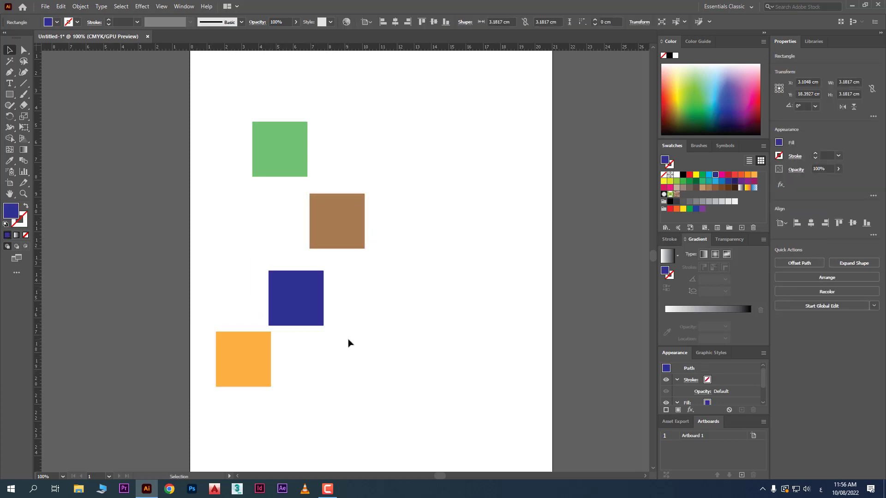
pyautogui.click(352, 341)
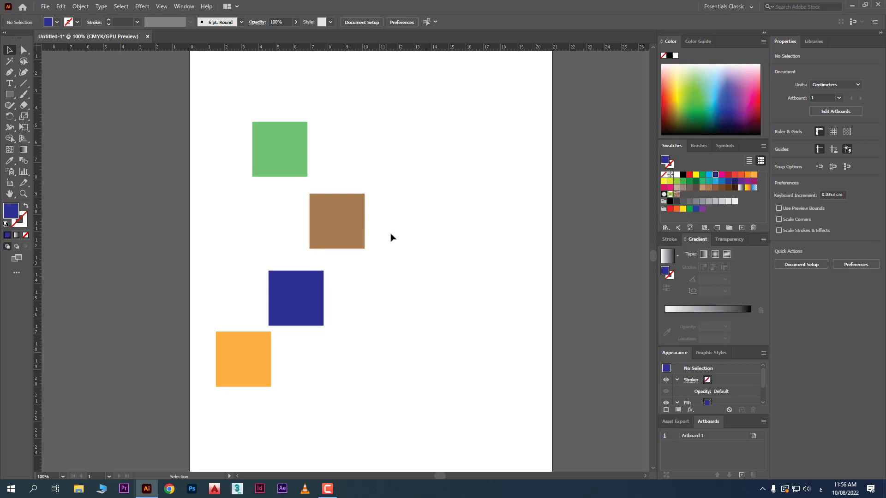
# - Align the left edges of all four squares using the Align panel, and close the panel
pyautogui.moveTo(418, 134); pyautogui.dragTo(212, 418)
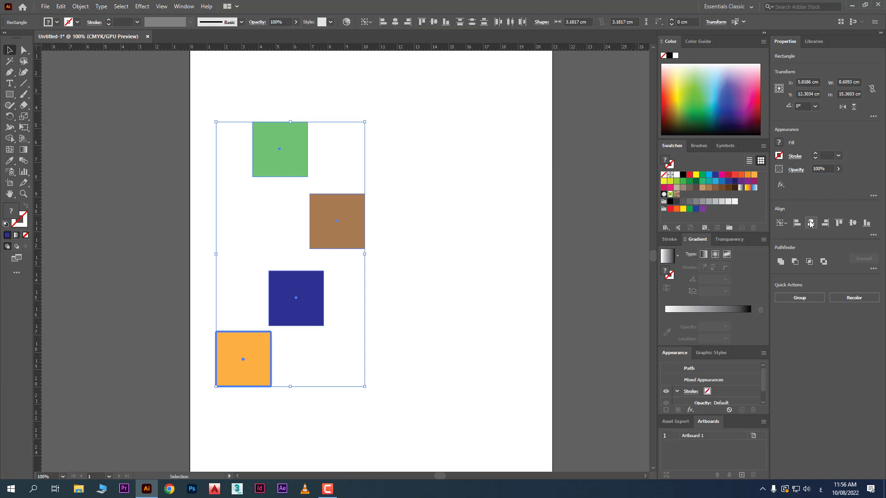
pyautogui.click(183, 8)
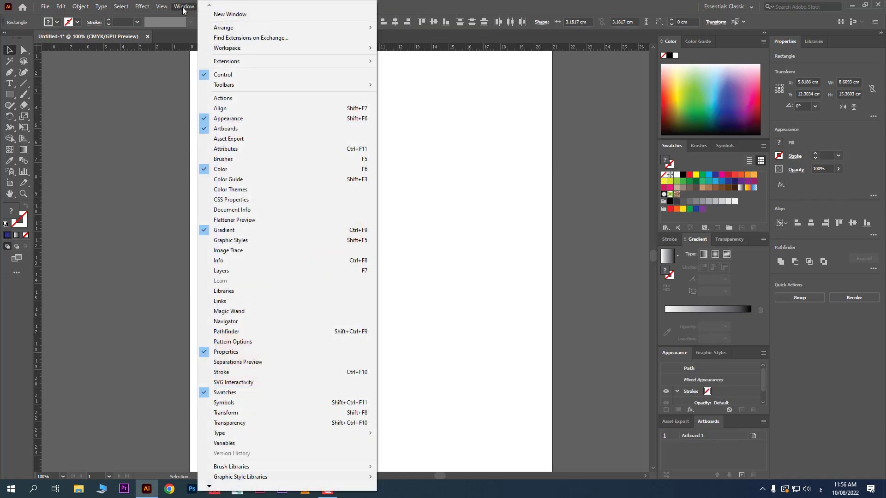
pyautogui.click(248, 108)
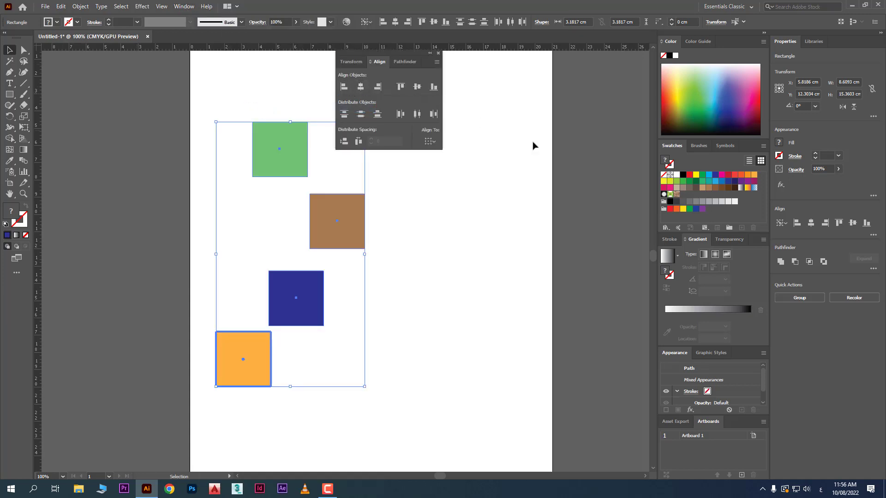
pyautogui.click(343, 87)
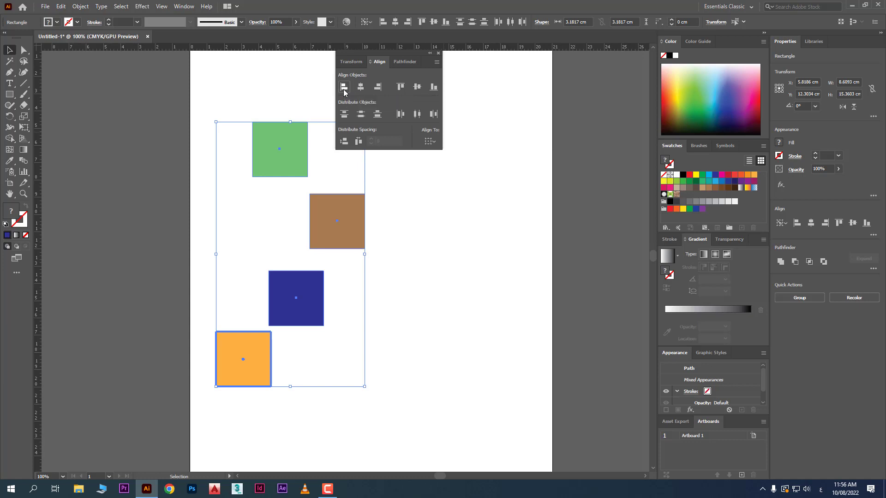
pyautogui.click(413, 302)
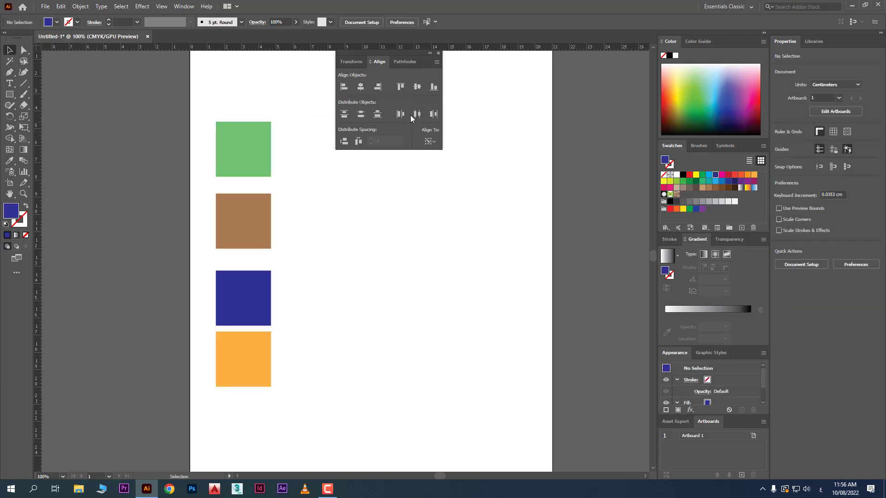
pyautogui.click(438, 54)
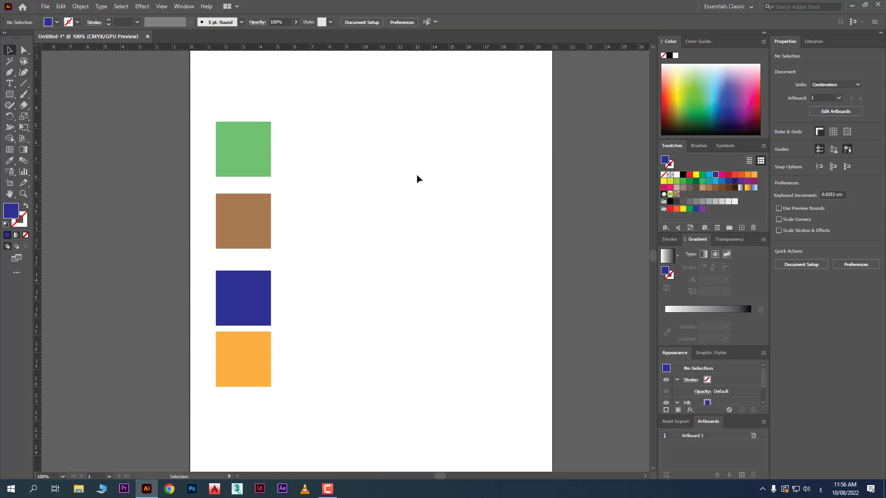
# - Scatter the four squares to different horizontal positions again, with the green one furthest right and the orange one furthest left
pyautogui.moveTo(244, 224); pyautogui.dragTo(297, 226)
pyautogui.moveTo(258, 305); pyautogui.dragTo(376, 322)
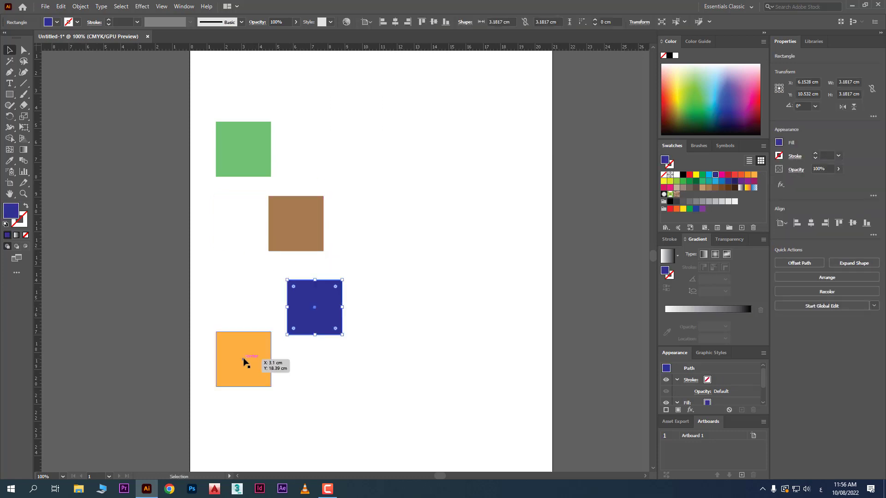
pyautogui.moveTo(248, 361); pyautogui.dragTo(302, 400)
pyautogui.moveTo(243, 145); pyautogui.dragTo(369, 134)
pyautogui.click(267, 225)
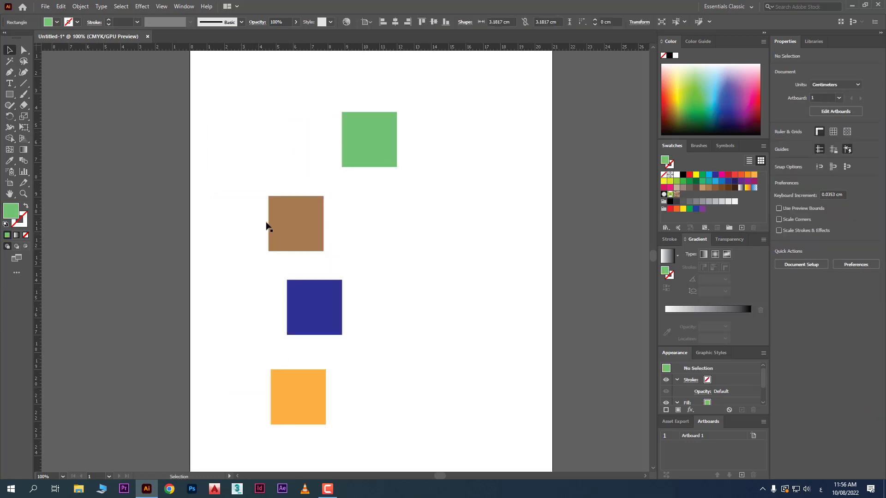
pyautogui.moveTo(272, 226); pyautogui.dragTo(309, 216)
pyautogui.click(417, 256)
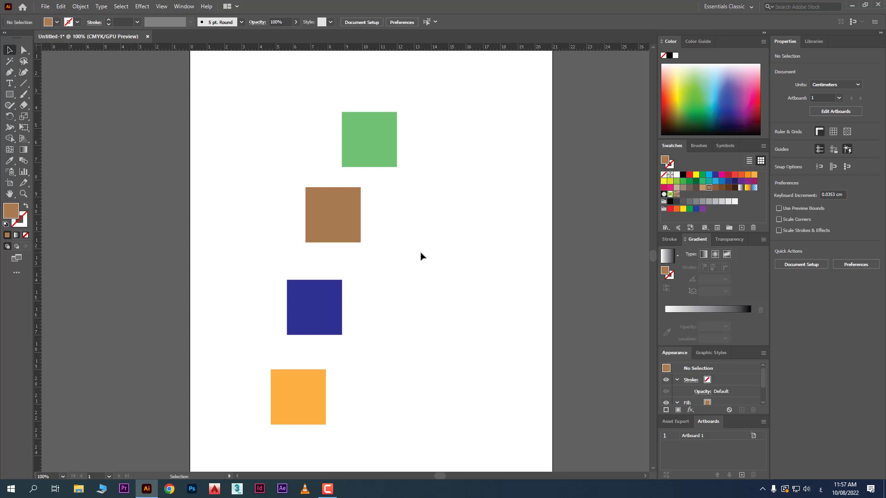
# - Align the left edges of all four squares to the dark blue square as the key object
pyautogui.moveTo(471, 130); pyautogui.dragTo(279, 408)
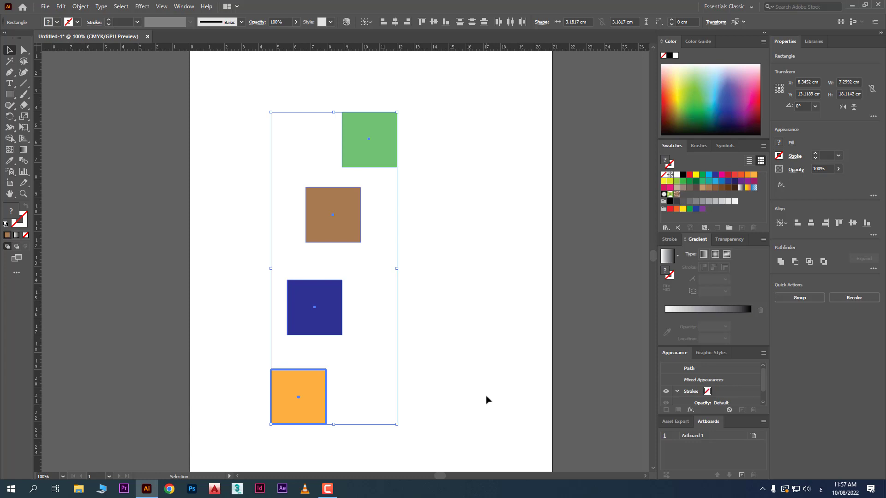
pyautogui.click(342, 222)
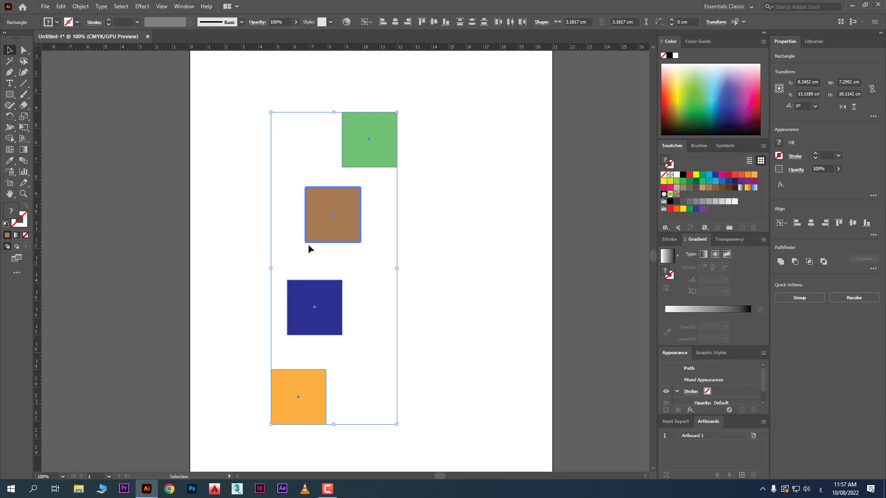
pyautogui.click(322, 320)
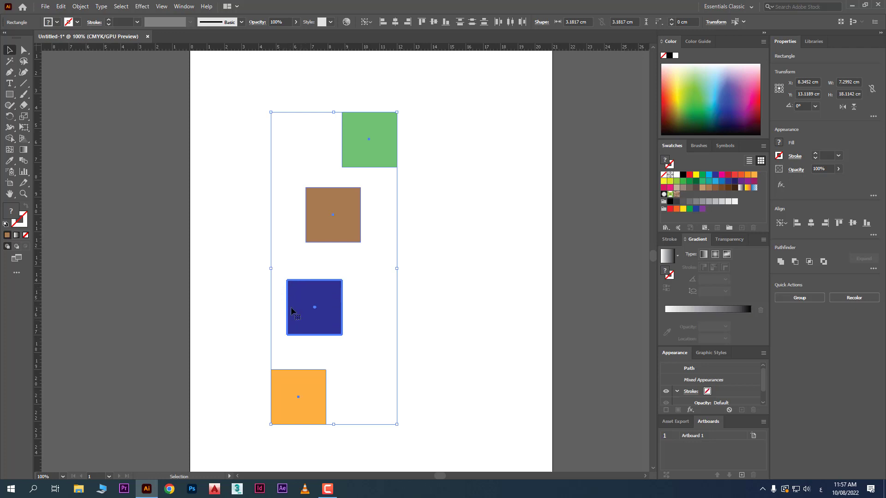
pyautogui.click(383, 22)
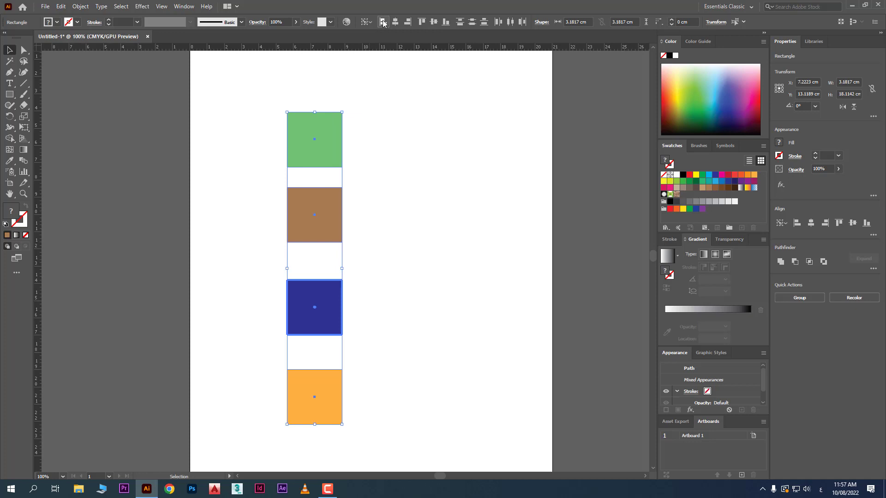
pyautogui.click(404, 240)
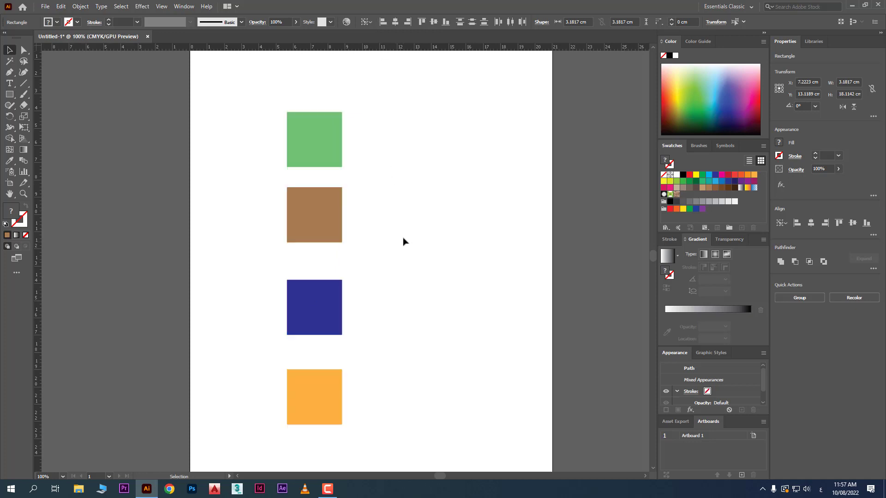
# - Scatter the squares again, moving the green one up, the brown and dark blue ones right, and the orange one left and up
pyautogui.moveTo(320, 213); pyautogui.dragTo(450, 192)
pyautogui.moveTo(310, 152); pyautogui.dragTo(312, 112)
pyautogui.moveTo(335, 304); pyautogui.dragTo(417, 317)
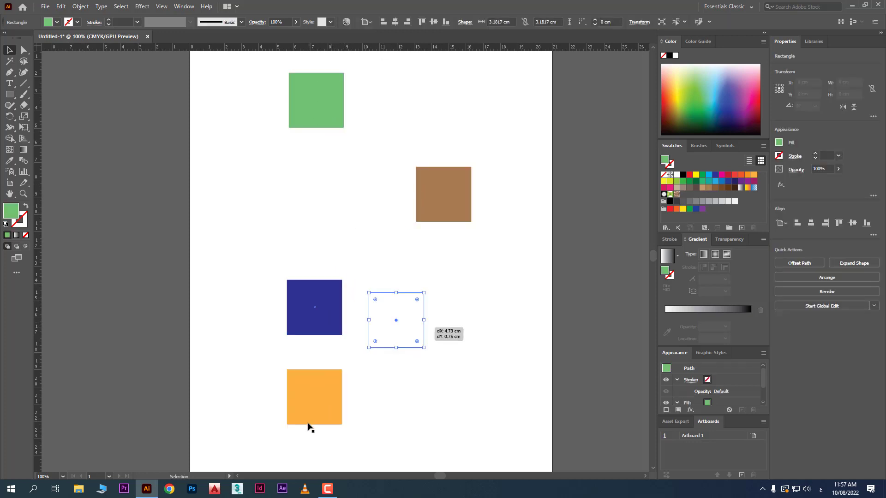
pyautogui.moveTo(308, 423); pyautogui.dragTo(223, 371)
pyautogui.click(424, 411)
# - Align the right edges of all four squares to the brown square as the key object
pyautogui.moveTo(522, 95); pyautogui.dragTo(220, 445)
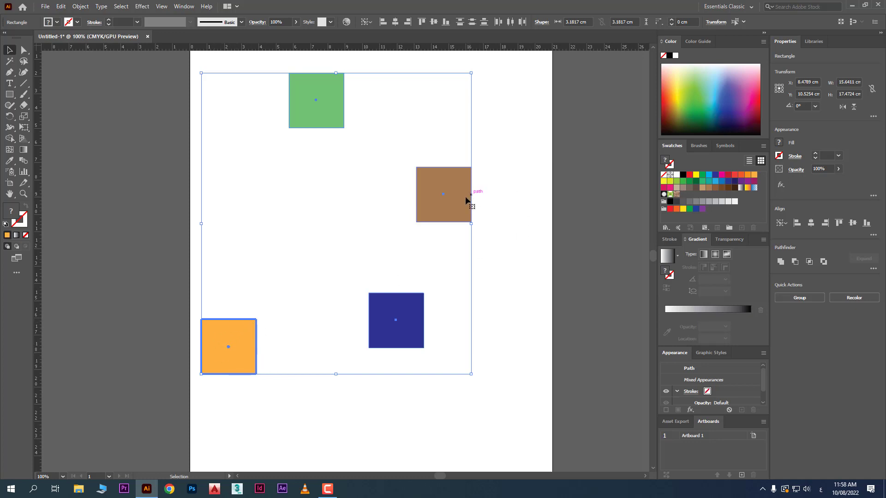
pyautogui.click(465, 210)
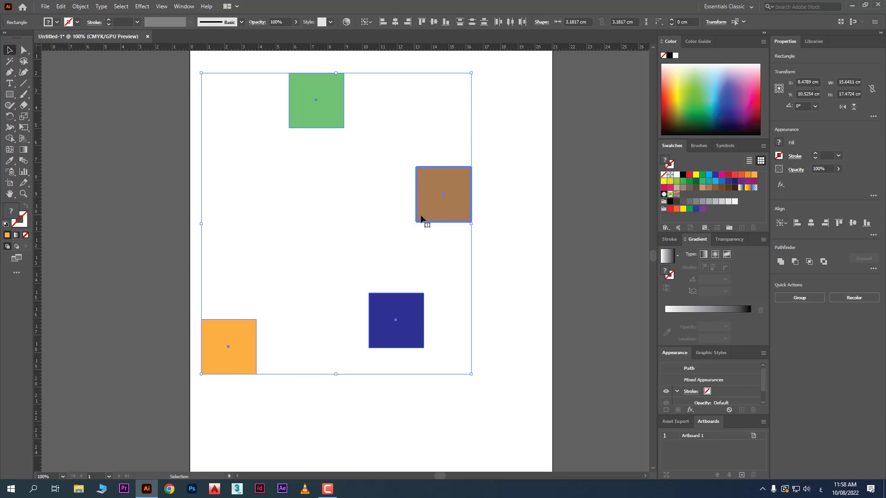
pyautogui.click(407, 22)
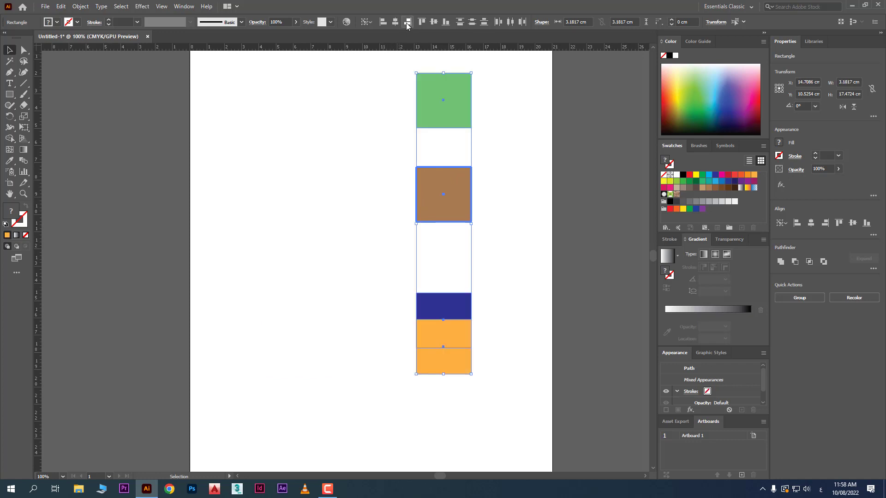
pyautogui.click(252, 189)
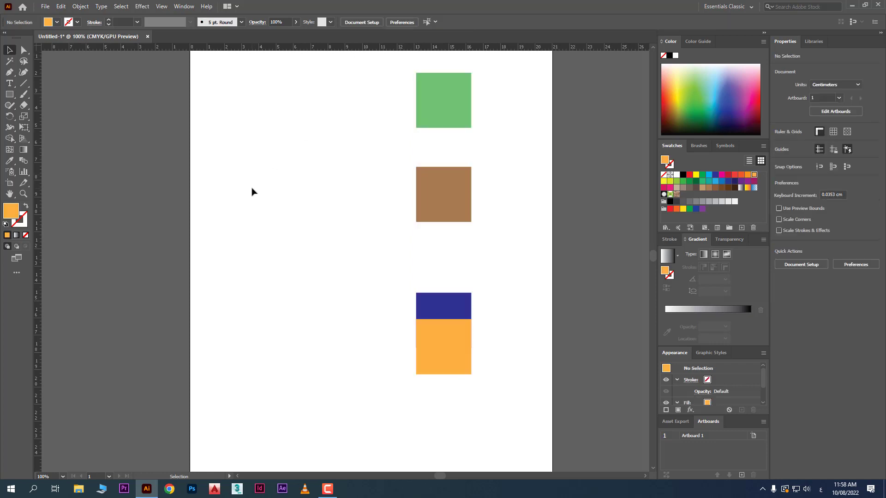
# - Draw an orange square about 6 cm wide left of the column and a pink circle about 4.4 cm across below it
pyautogui.click(9, 94)
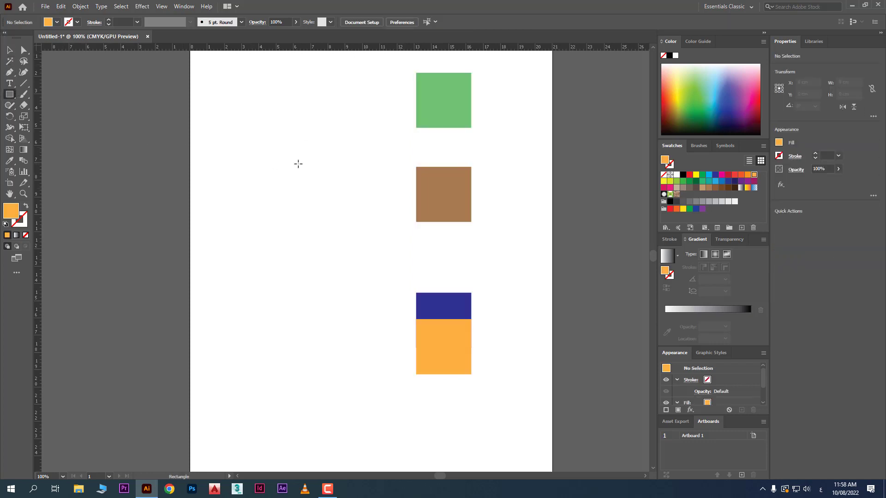
pyautogui.moveTo(246, 157); pyautogui.dragTo(350, 260)
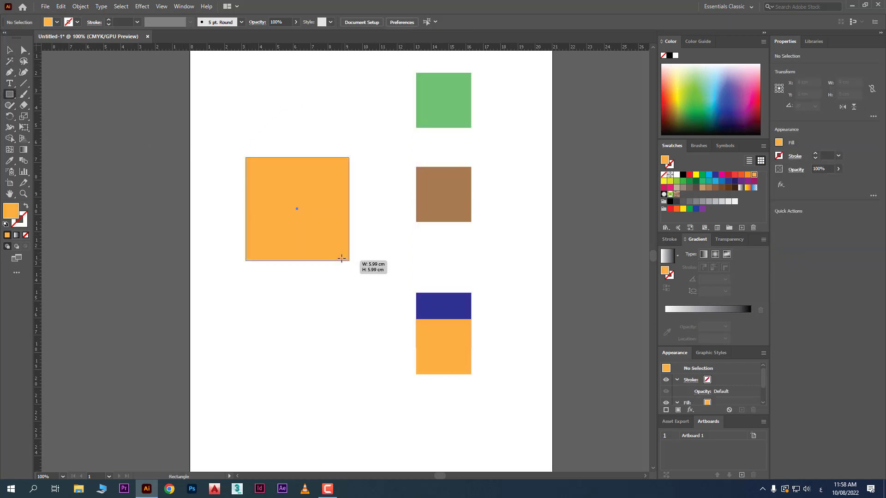
pyautogui.click(9, 98)
pyautogui.click(51, 116)
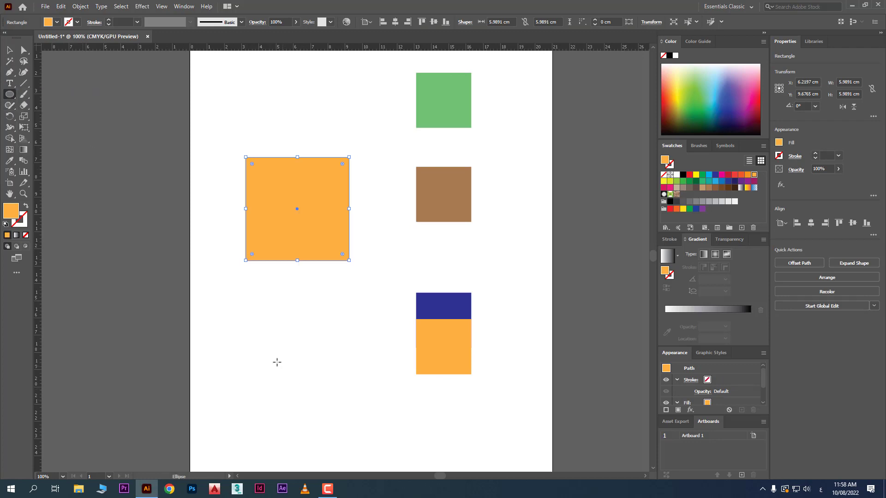
pyautogui.moveTo(261, 324); pyautogui.dragTo(338, 400)
pyautogui.moveTo(742, 98); pyautogui.dragTo(755, 100)
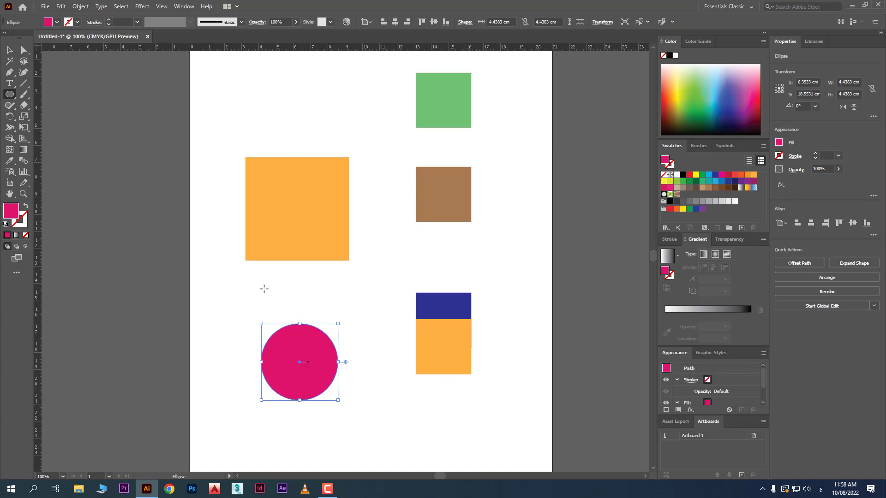
# - Centre the large orange square horizontally on the pink circle as the key object
pyautogui.click(9, 49)
pyautogui.moveTo(302, 124); pyautogui.dragTo(279, 392)
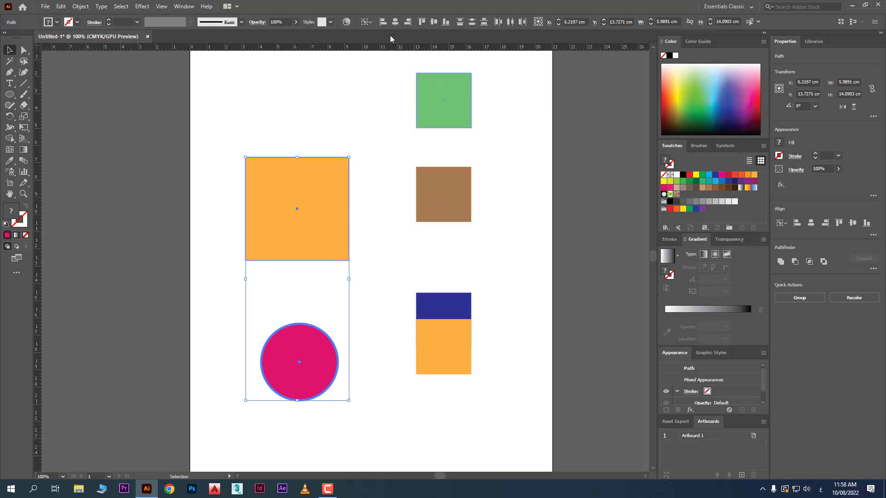
pyautogui.click(396, 22)
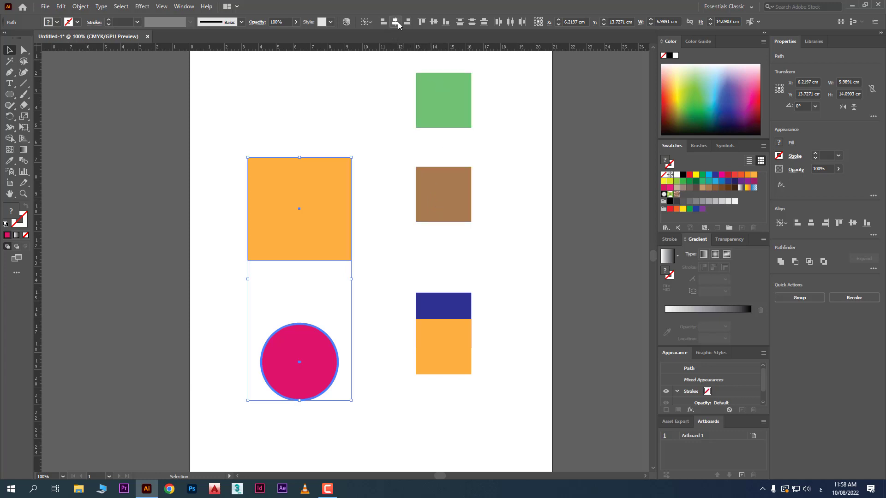
# - Try centring the large orange square vertically on the pink circle, and undo that alignment
pyautogui.click(434, 21)
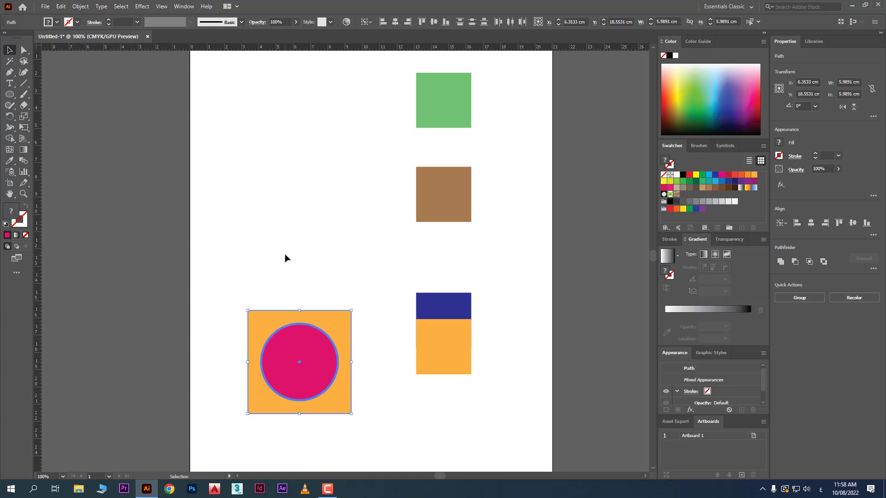
pyautogui.hotkey('ctrl', 'z')
pyautogui.click(396, 346)
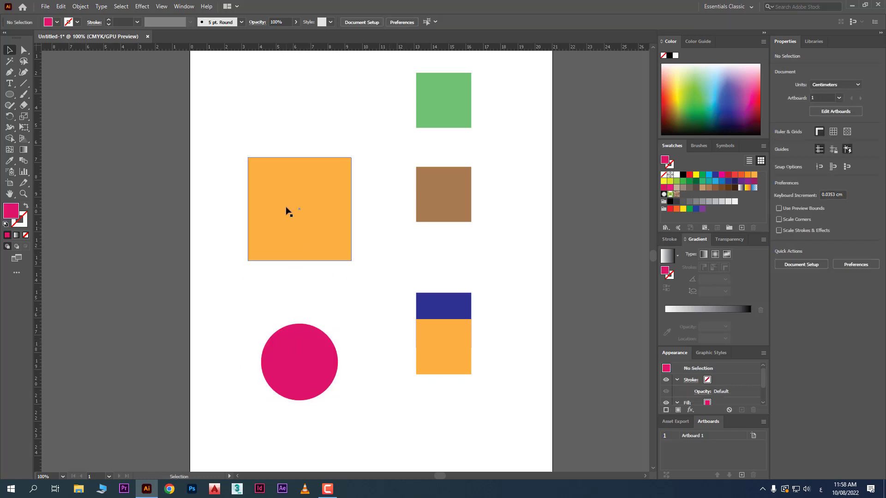
# - Centre the pink circle vertically inside the large orange square, using the square as the key object
pyautogui.moveTo(320, 130); pyautogui.dragTo(295, 368)
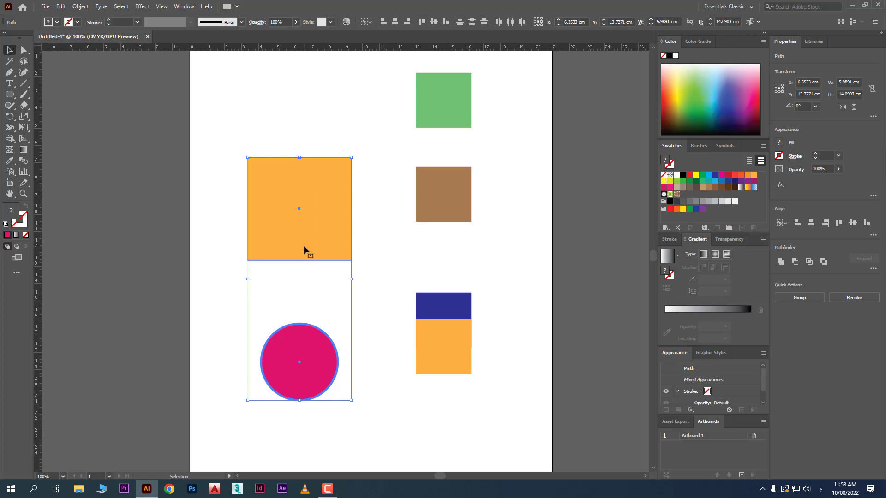
pyautogui.click(304, 246)
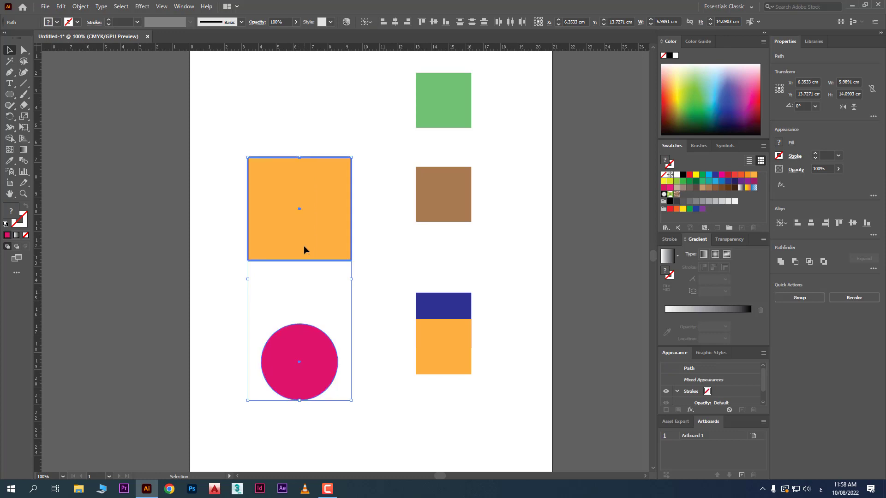
pyautogui.click(434, 23)
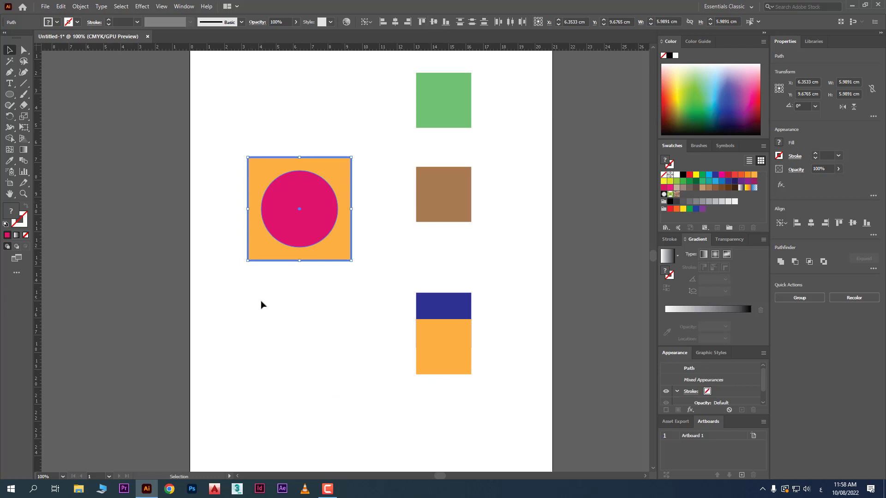
pyautogui.click(261, 312)
# - Add an area text block of placeholder text about 6.9 by 6.3 cm below the large orange square
pyautogui.click(9, 83)
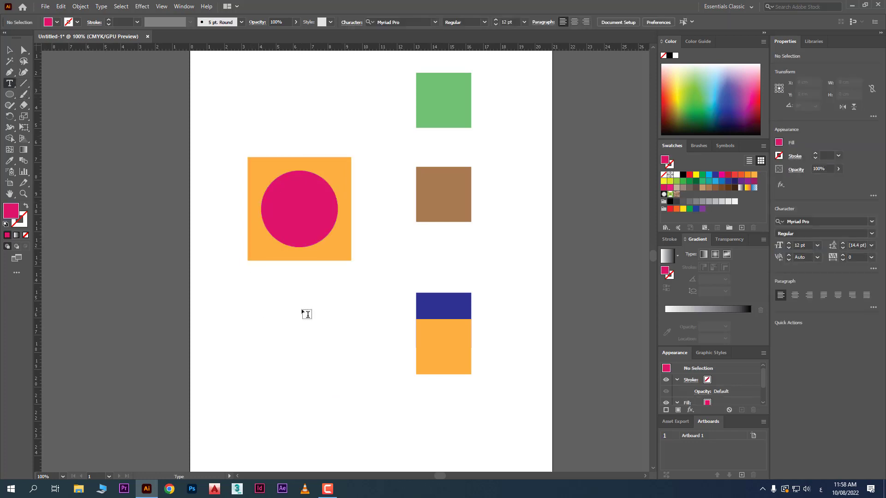
pyautogui.moveTo(272, 276); pyautogui.dragTo(391, 383)
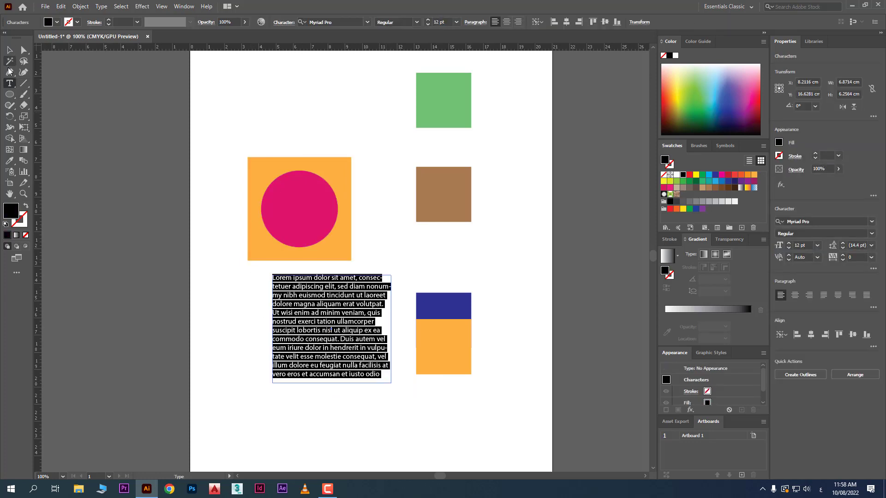
pyautogui.click(10, 50)
# - Move the large orange square up, offset the pink circle over its right edge, and shift the text block left
pyautogui.click(254, 78)
pyautogui.moveTo(298, 110); pyautogui.dragTo(356, 206)
pyautogui.click(388, 254)
pyautogui.moveTo(292, 322); pyautogui.dragTo(249, 323)
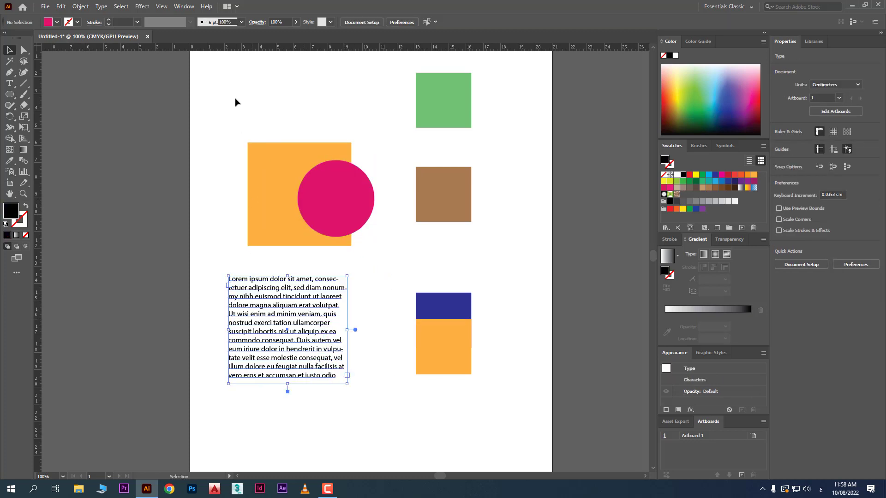
# - Try aligning the left edges of the separate orange square and pink circle to the text block, and undo the alignment
pyautogui.moveTo(221, 97); pyautogui.dragTo(340, 340)
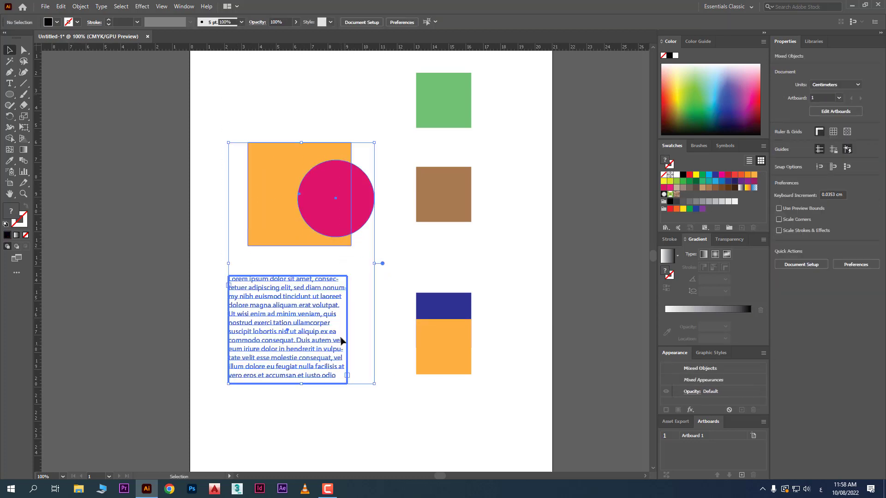
pyautogui.rightClick(333, 229)
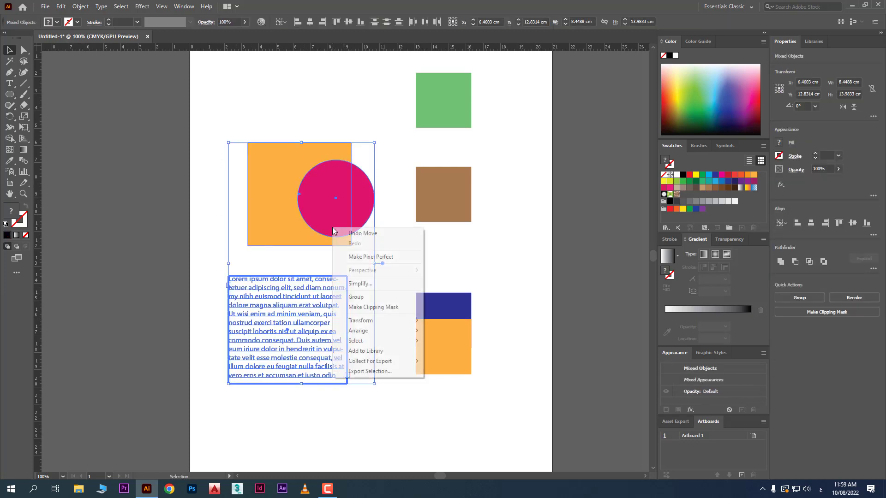
pyautogui.click(299, 23)
pyautogui.click(298, 22)
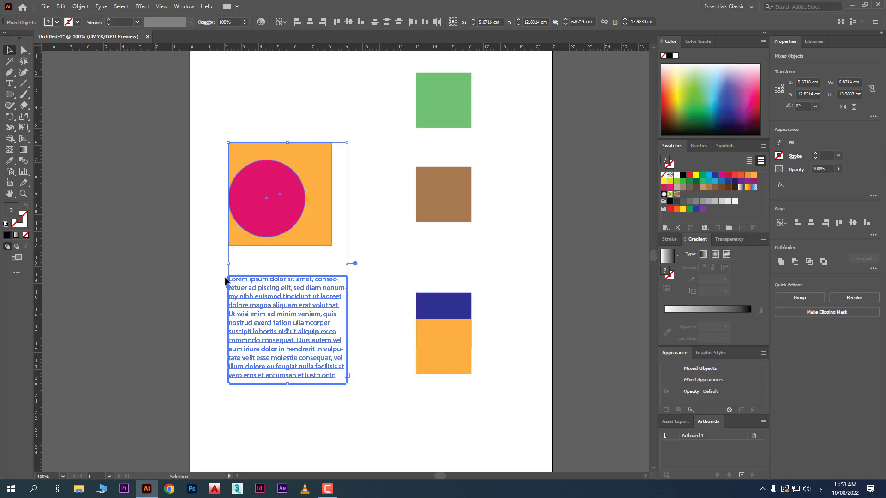
pyautogui.hotkey('ctrl', 'z')
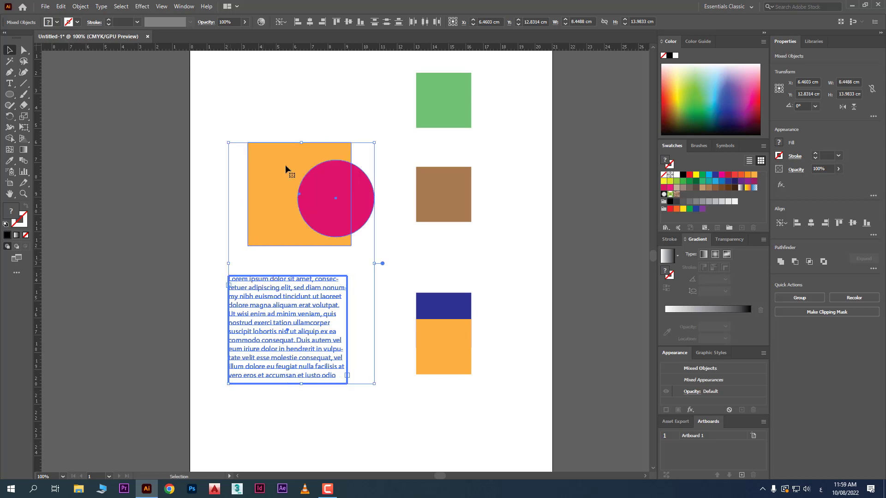
pyautogui.click(304, 119)
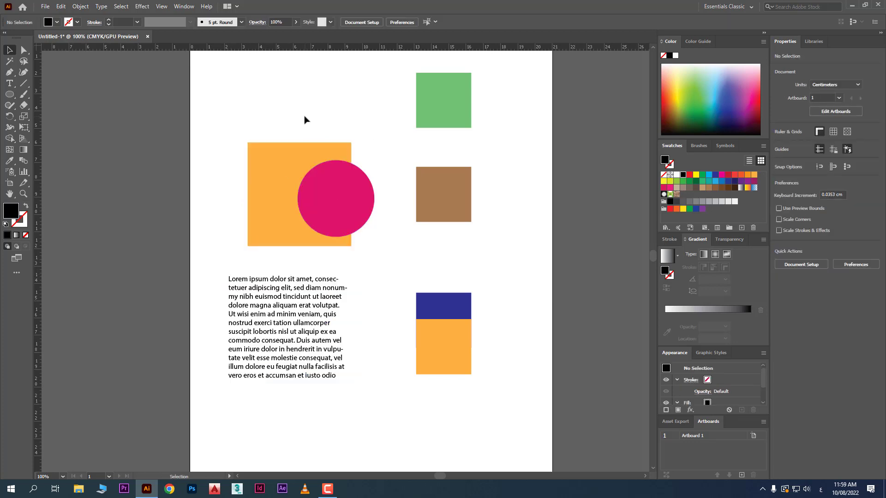
# - Group the large orange square with the pink circle
pyautogui.moveTo(304, 119); pyautogui.dragTo(362, 239)
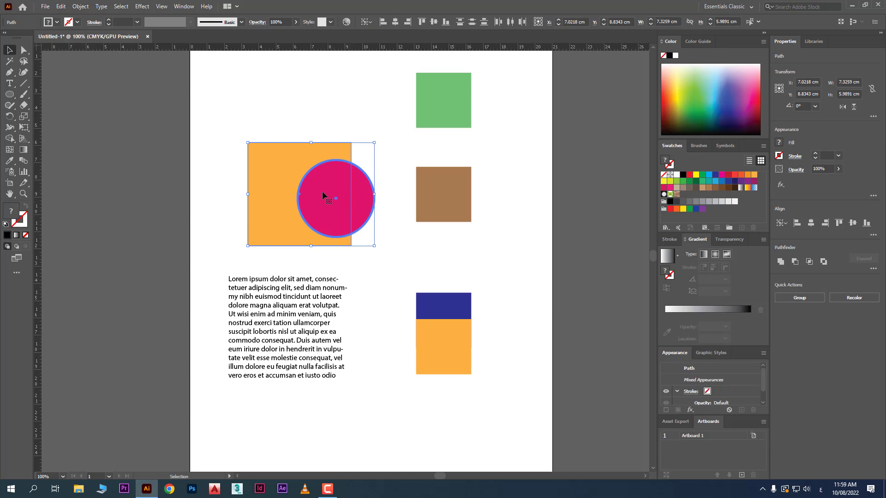
pyautogui.rightClick(322, 191)
pyautogui.click(348, 255)
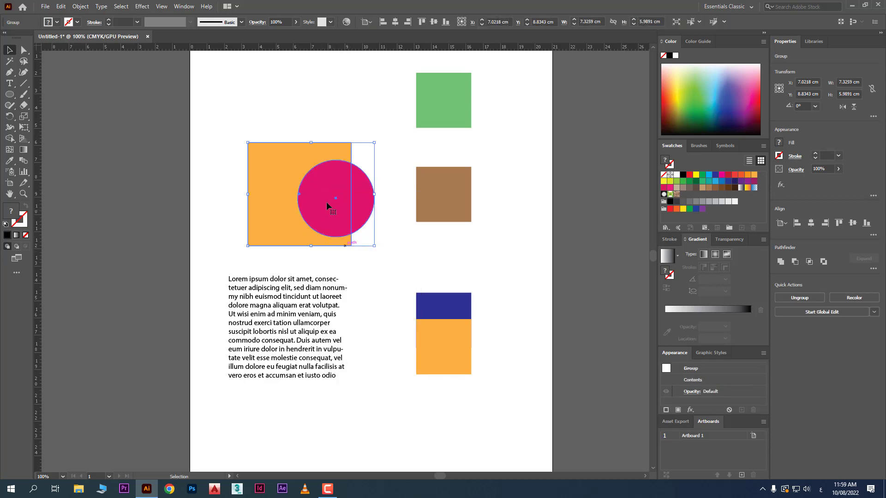
# - Align the left edge of the square-and-circle group to the text block
pyautogui.moveTo(302, 112); pyautogui.dragTo(297, 286)
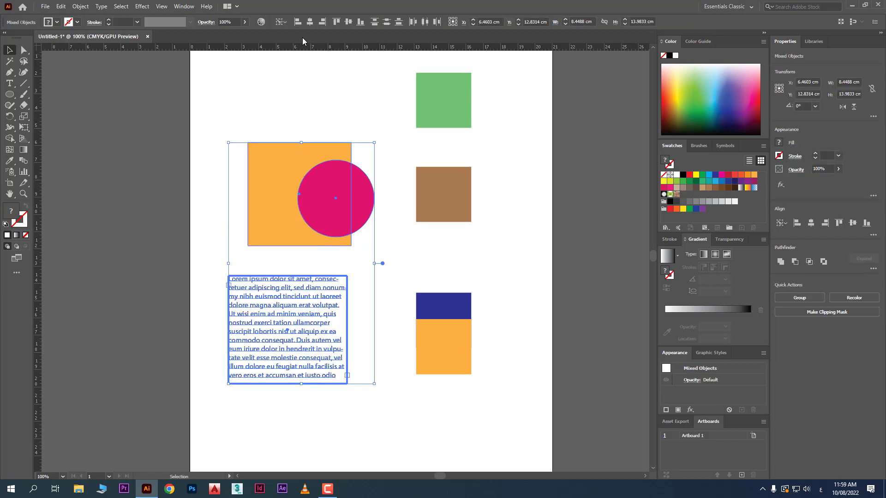
pyautogui.click(298, 23)
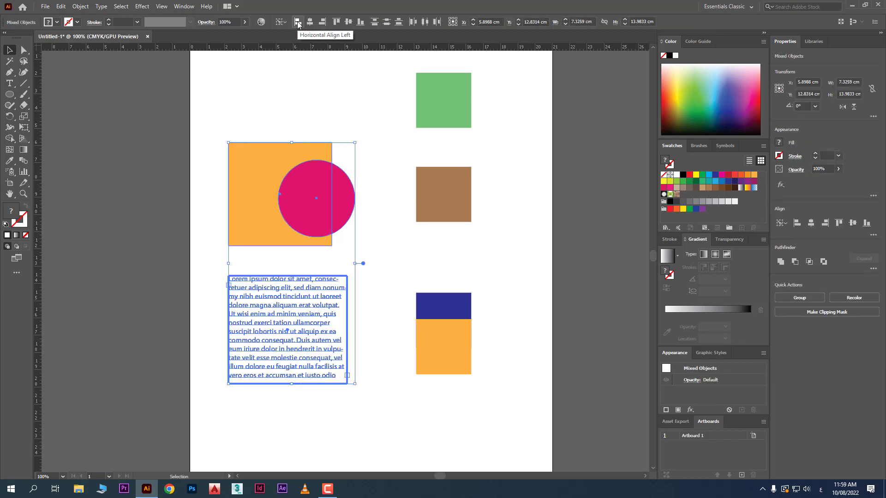
pyautogui.click(352, 227)
# - Spread the objects out: move the group right, the text block right and down, the dark blue square left, and the small orange square right
pyautogui.moveTo(330, 216); pyautogui.dragTo(375, 210)
pyautogui.moveTo(332, 300); pyautogui.dragTo(352, 318)
pyautogui.moveTo(429, 311); pyautogui.dragTo(390, 264)
pyautogui.moveTo(439, 330); pyautogui.dragTo(520, 339)
pyautogui.moveTo(334, 339); pyautogui.dragTo(334, 365)
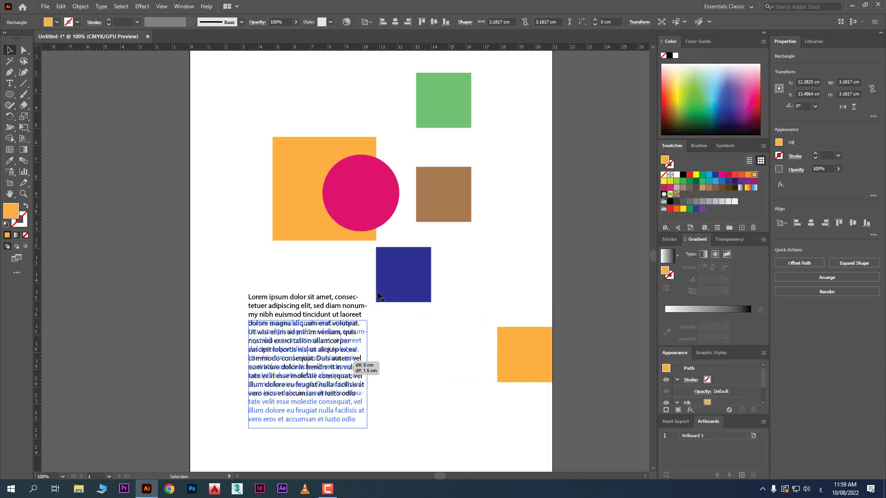
pyautogui.moveTo(377, 295); pyautogui.dragTo(377, 295)
pyautogui.moveTo(378, 296); pyautogui.dragTo(381, 314)
# - Place a short "Lorem ipsum" point text above and left of the large orange square
pyautogui.click(9, 83)
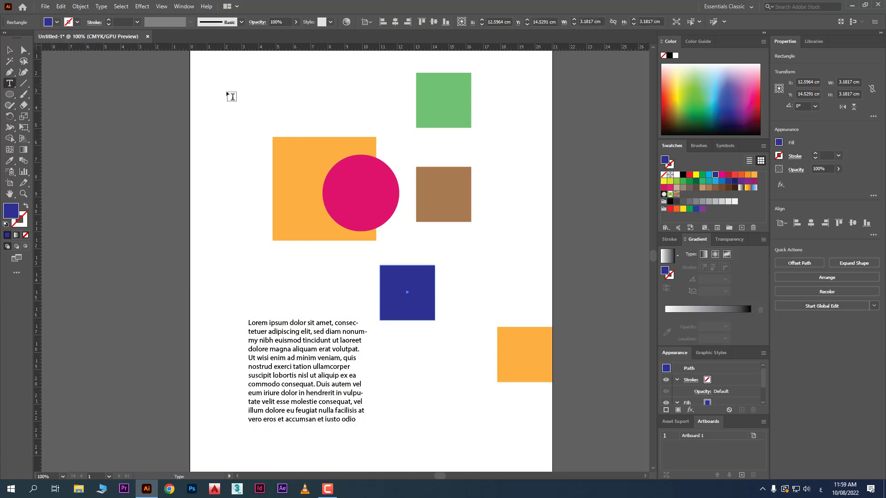
pyautogui.click(232, 98)
pyautogui.press('Escape')
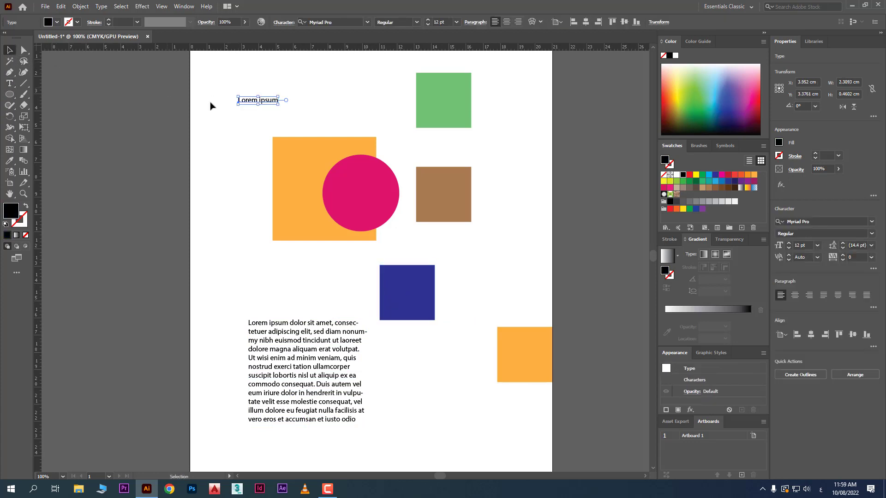
# - Left-align the short text, dark blue square and text block to the square-and-circle group as the key object
pyautogui.moveTo(217, 86); pyautogui.dragTo(391, 403)
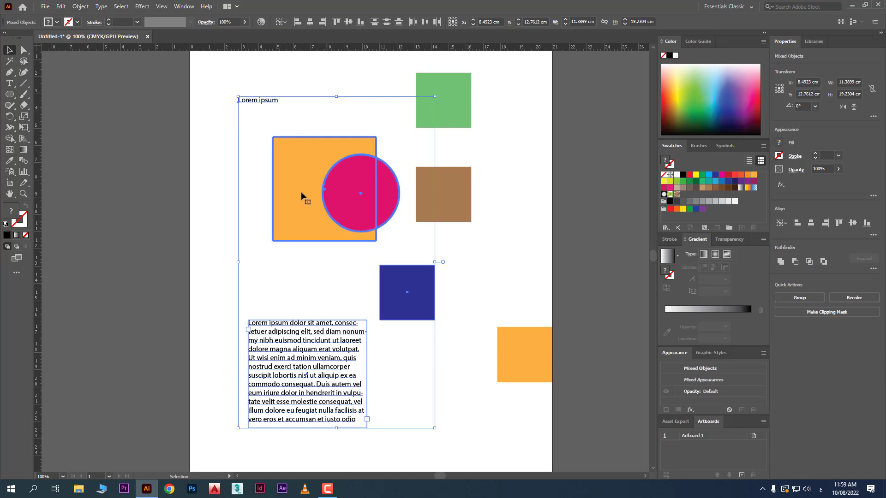
pyautogui.click(297, 22)
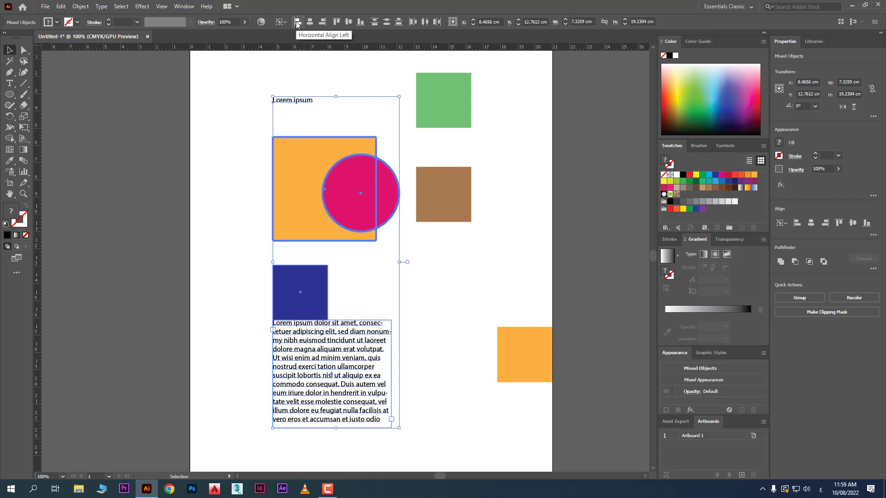
pyautogui.click(439, 300)
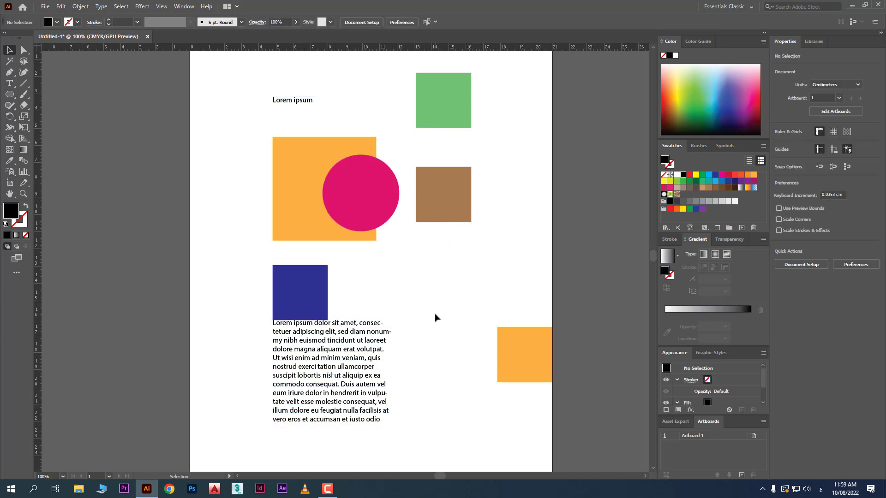
# - Reshape the small orange square into a bar about 6.85 by 1.43 cm and centre the short text on it both ways, with the bar as key object
pyautogui.moveTo(526, 352); pyautogui.dragTo(479, 334)
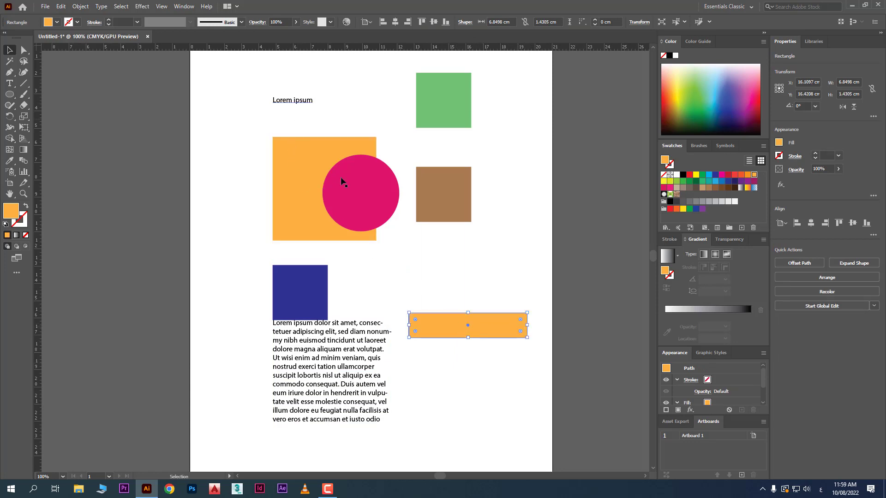
pyautogui.click(289, 103)
pyautogui.keyDown('shift'); pyautogui.click(453, 332); pyautogui.keyUp('shift')
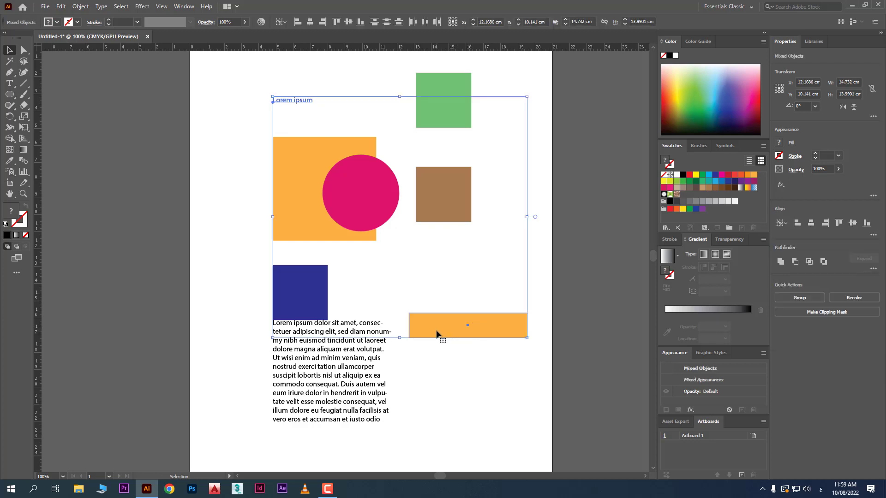
pyautogui.click(437, 333)
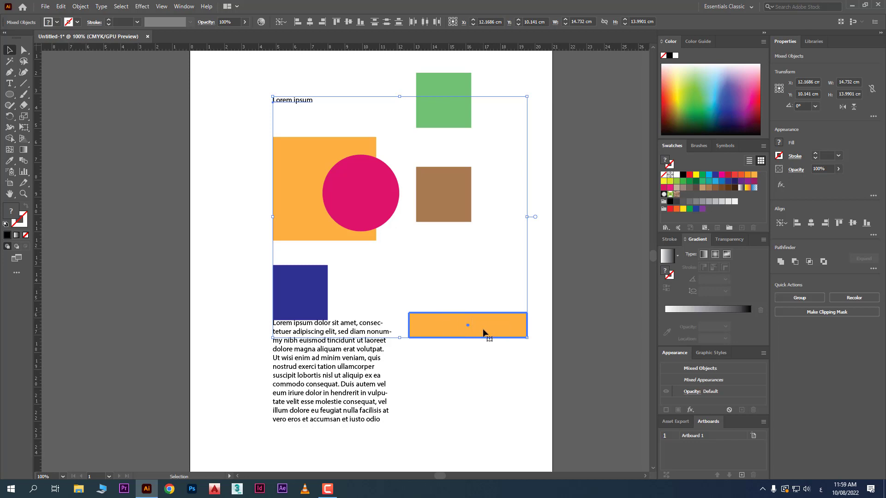
pyautogui.click(310, 22)
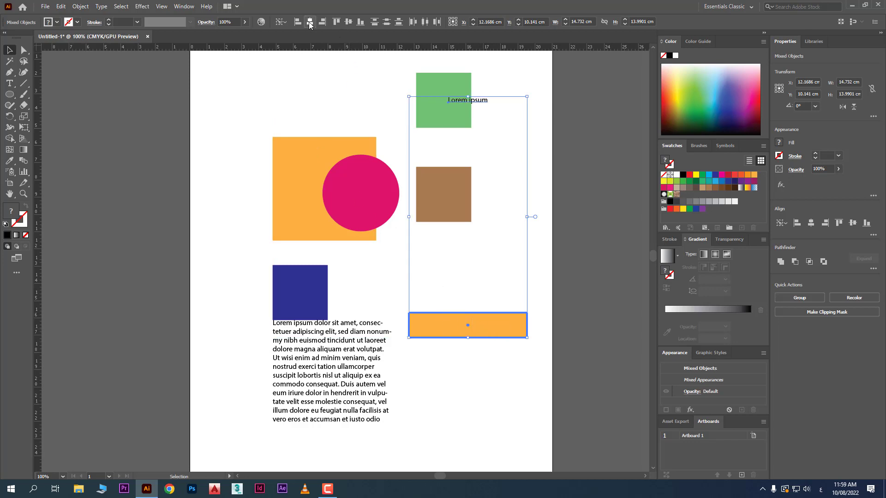
pyautogui.click(348, 22)
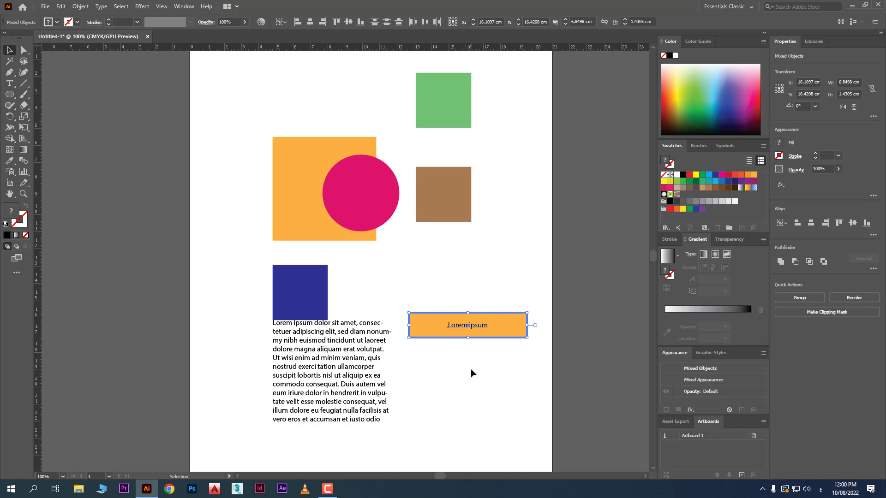
# - Draw a black circle about 8.77 cm wide over the group and a dark green circle about 1.66 cm wide on the artboard's left edge
pyautogui.click(9, 94)
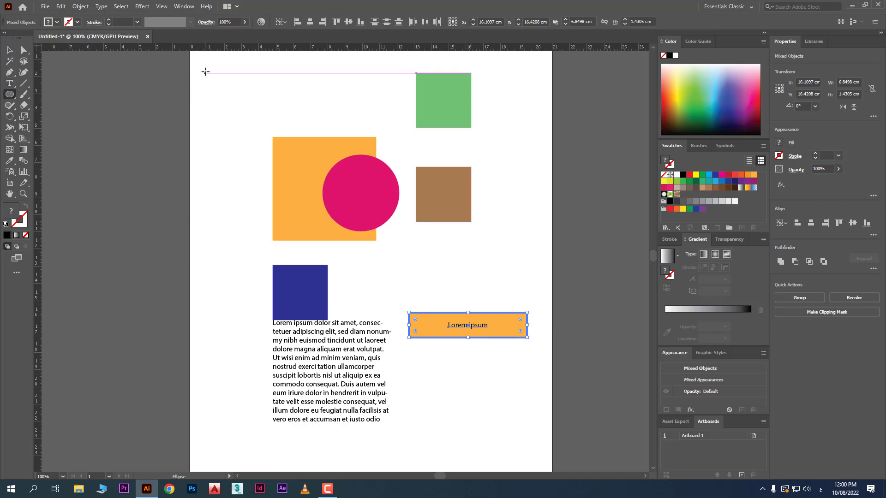
pyautogui.moveTo(205, 71); pyautogui.dragTo(357, 224)
pyautogui.moveTo(185, 266); pyautogui.dragTo(214, 293)
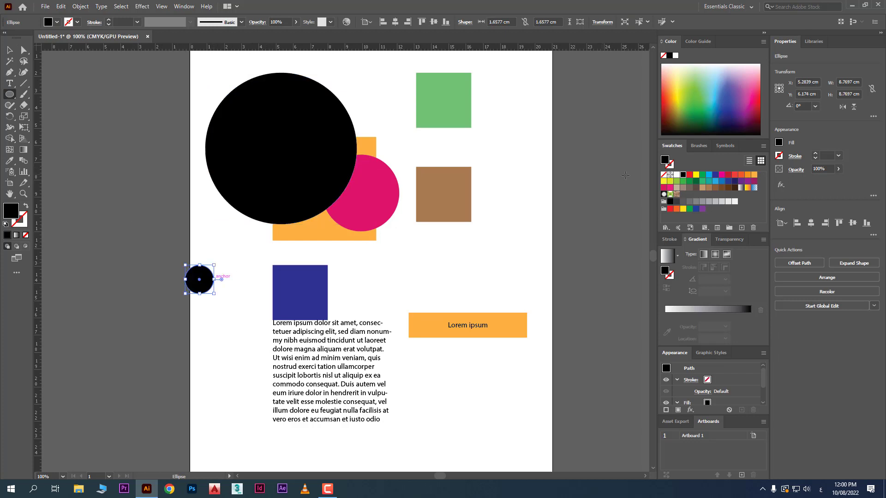
pyautogui.moveTo(712, 98); pyautogui.dragTo(687, 119)
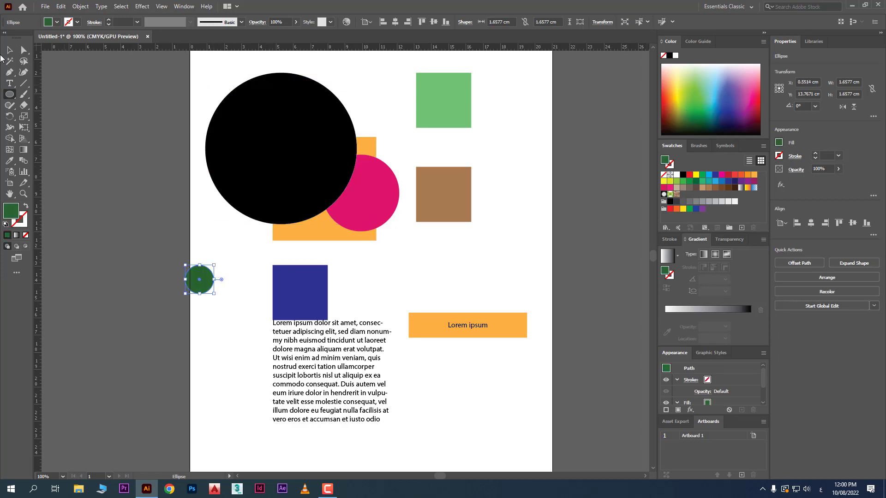
# - Centre the small green circle horizontally and vertically on the large black circle, using the black circle as key object
pyautogui.click(9, 49)
pyautogui.click(233, 128)
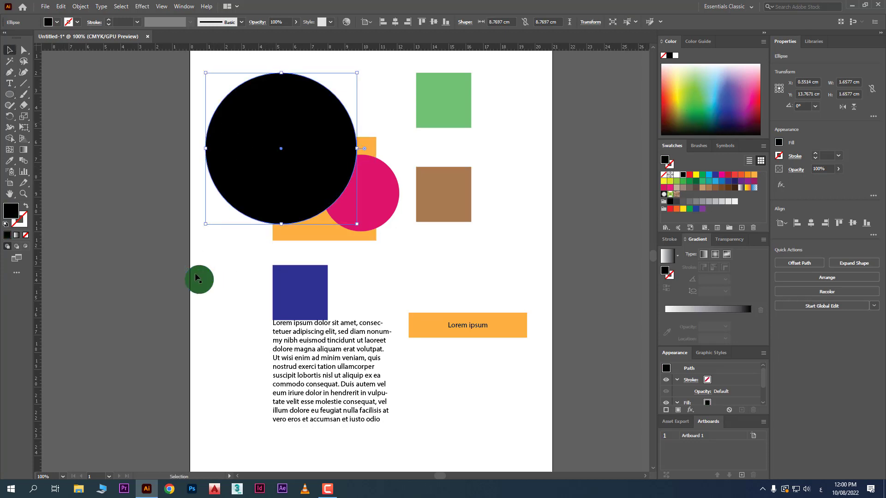
pyautogui.keyDown('shift'); pyautogui.click(195, 277); pyautogui.keyUp('shift')
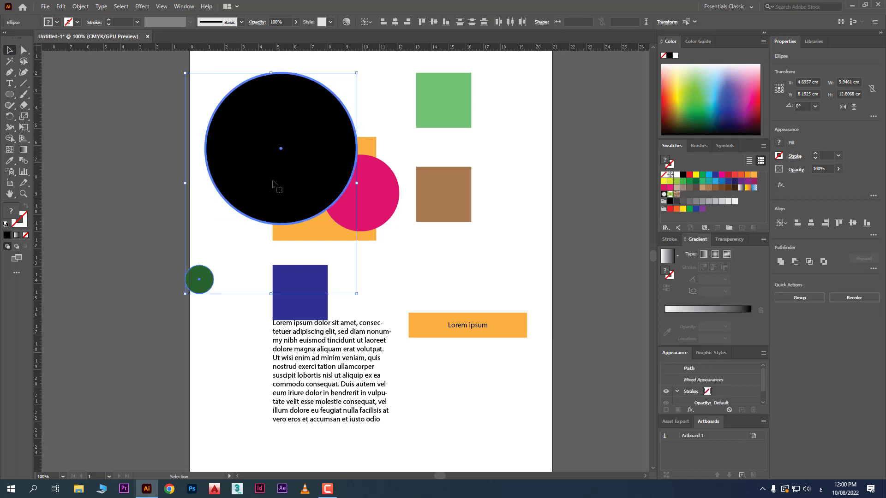
pyautogui.click(394, 22)
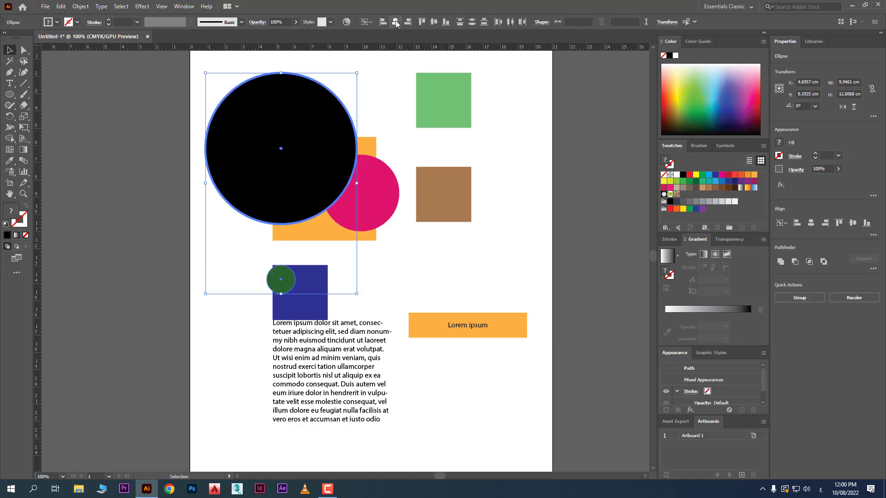
pyautogui.click(437, 21)
pyautogui.click(529, 203)
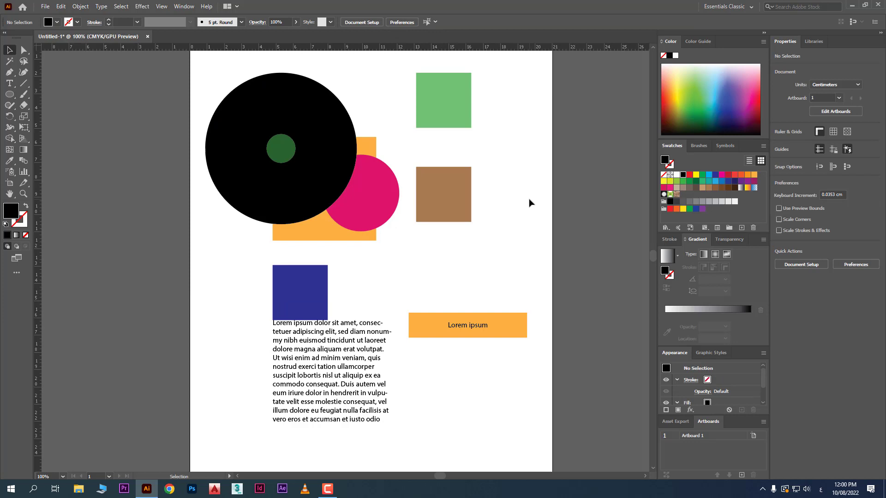